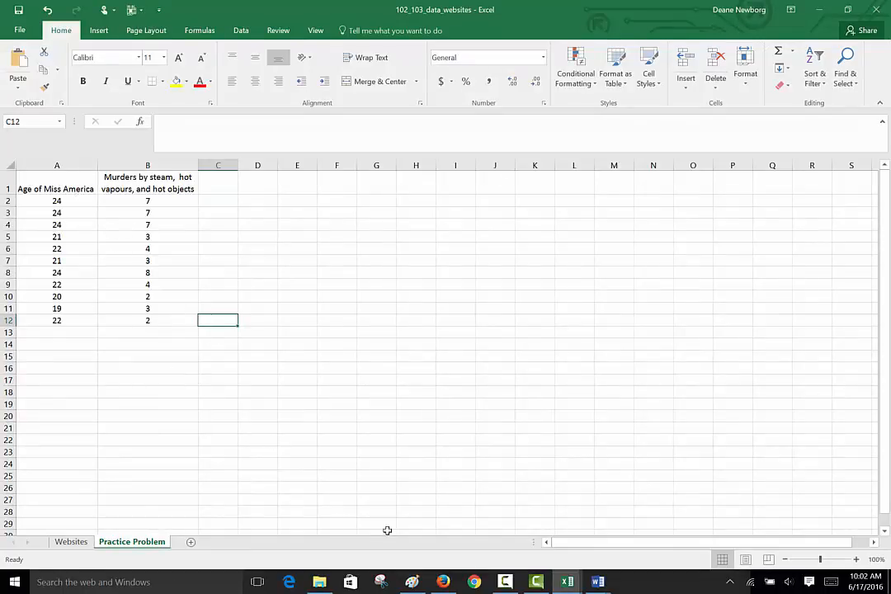
Switch to the Word document Sec_102_103_Requirements, read the Excel activity requirements, and return to the 102_103_data_websites workbook.
{"action": "mouse_move", "coordinate": [601, 583]}
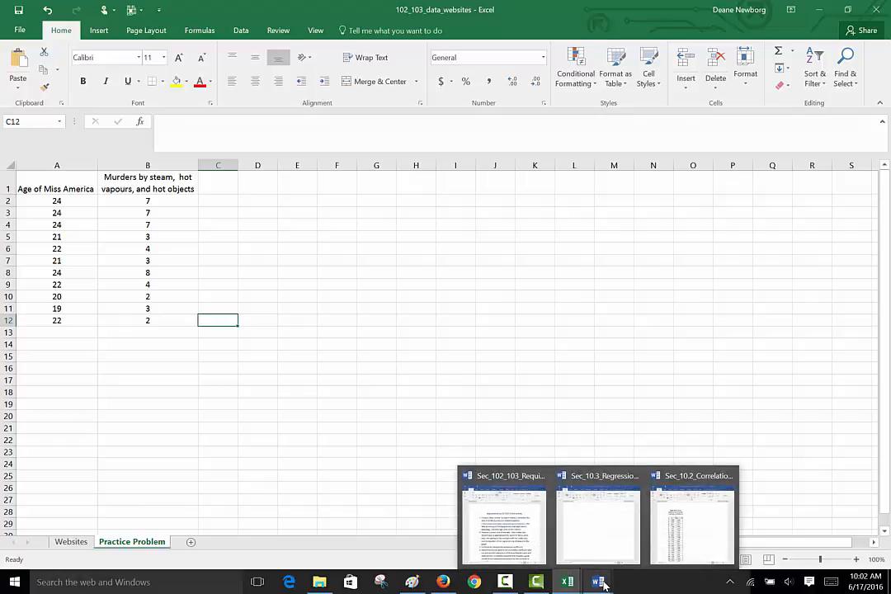
{"action": "left_click", "coordinate": [505, 533]}
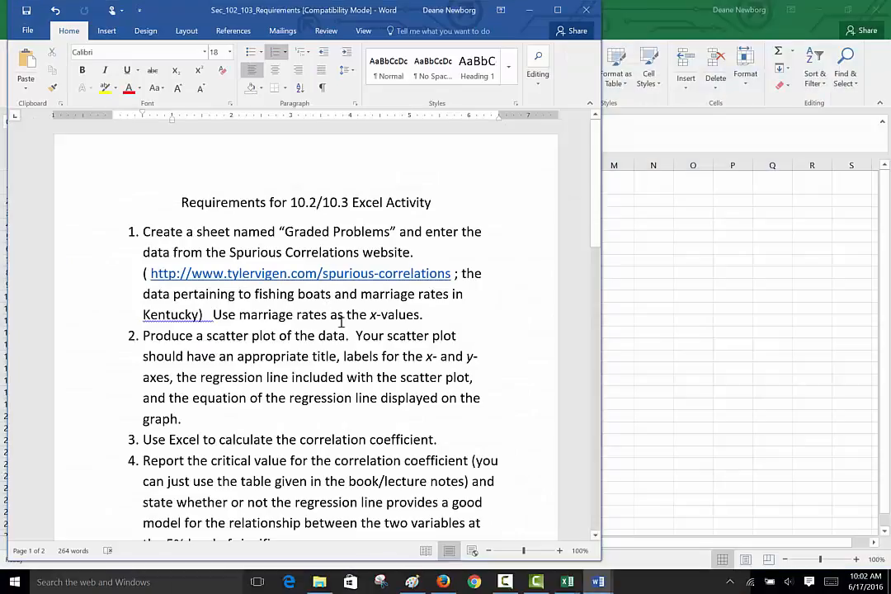
{"action": "left_click", "coordinate": [531, 11]}
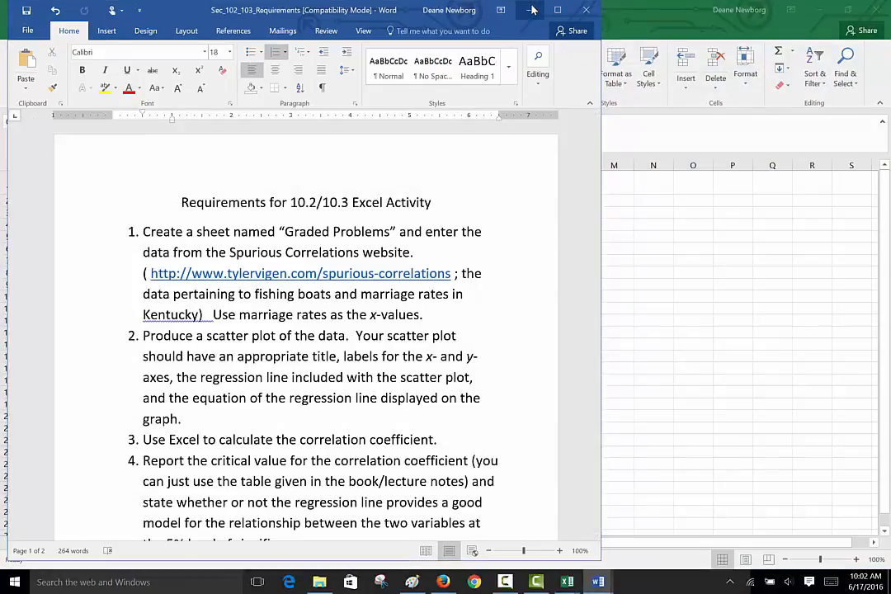
{"action": "left_click", "coordinate": [420, 129]}
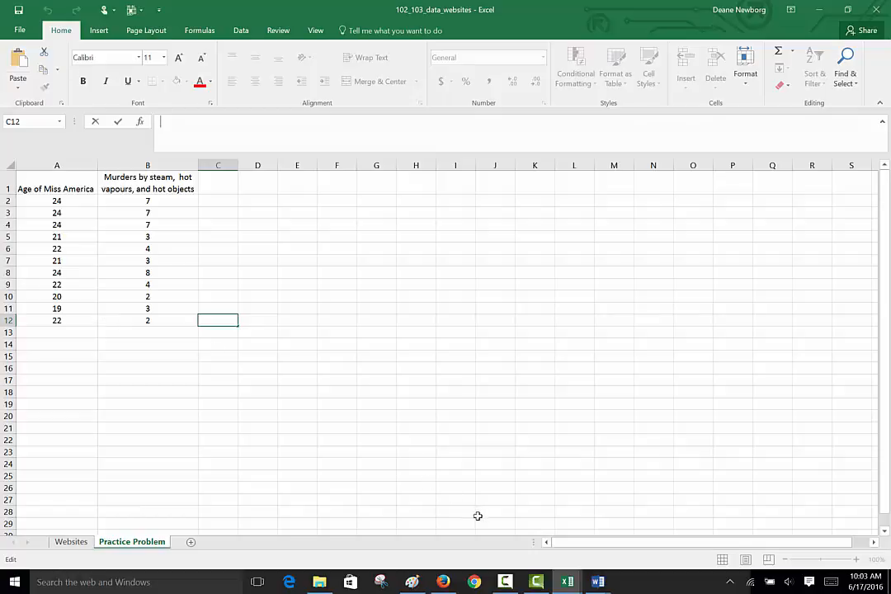
Switch to the Spurious Correlations page in Firefox, read the Age of Miss America chart's yearly values, and return to the 102_103_data_websites workbook.
{"action": "mouse_move", "coordinate": [443, 582]}
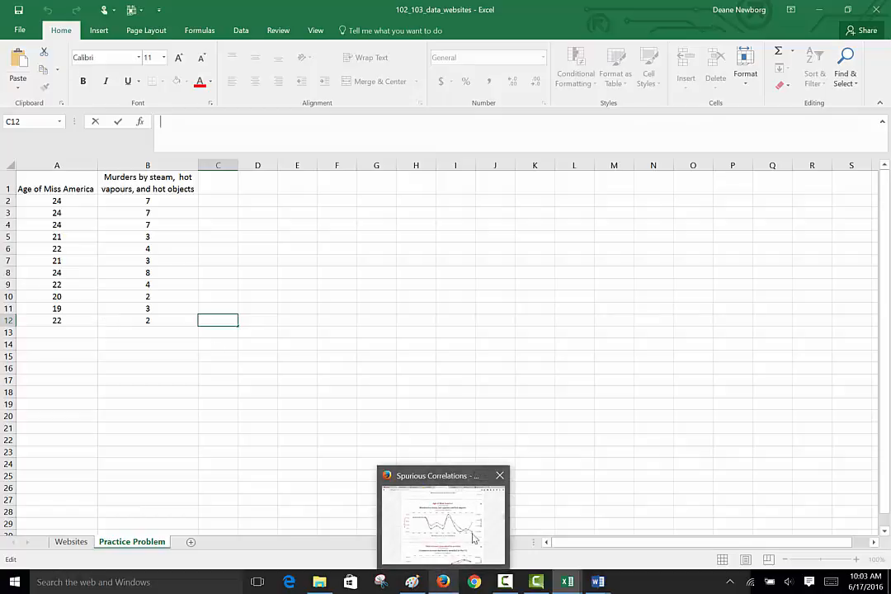
{"action": "left_click", "coordinate": [494, 521]}
{"action": "mouse_move", "coordinate": [227, 231]}
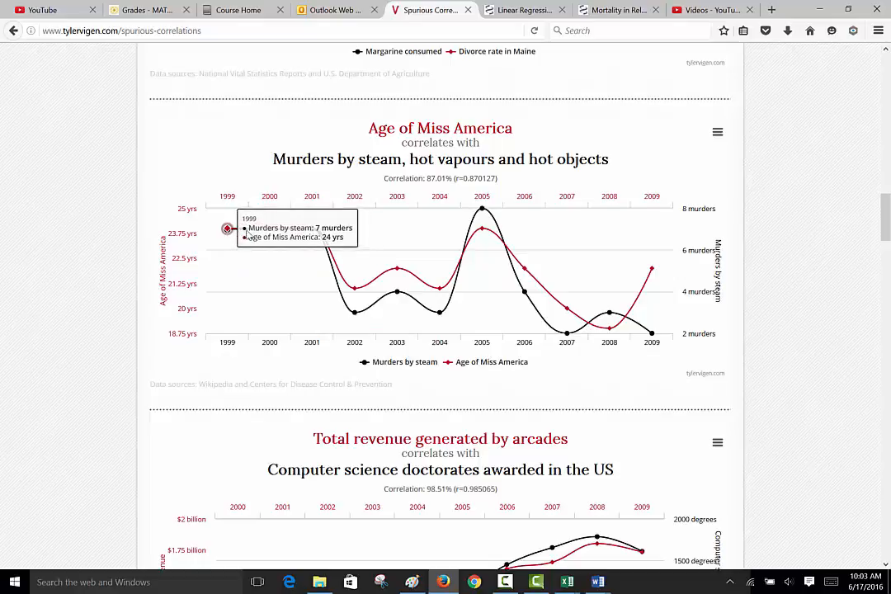
{"action": "mouse_move", "coordinate": [260, 236]}
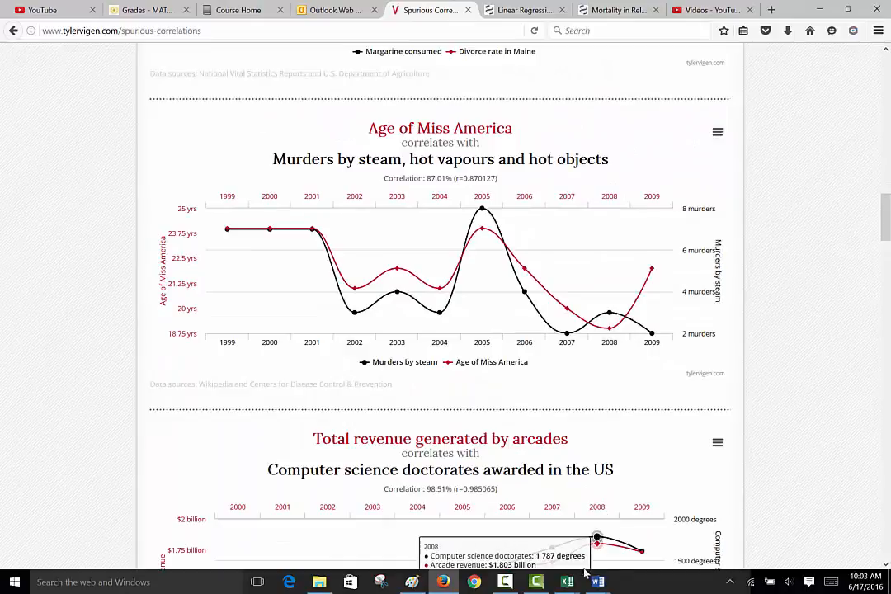
{"action": "mouse_move", "coordinate": [569, 581]}
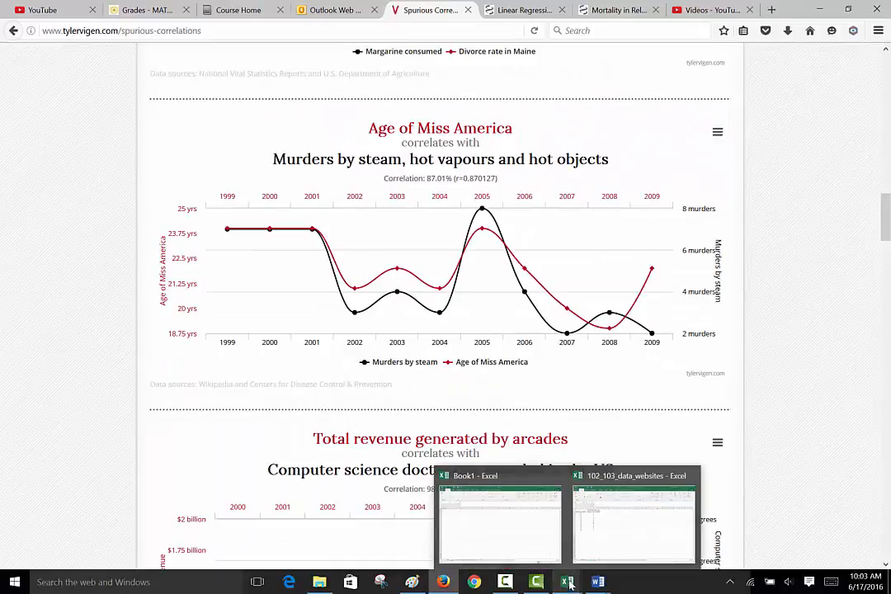
{"action": "left_click", "coordinate": [629, 551]}
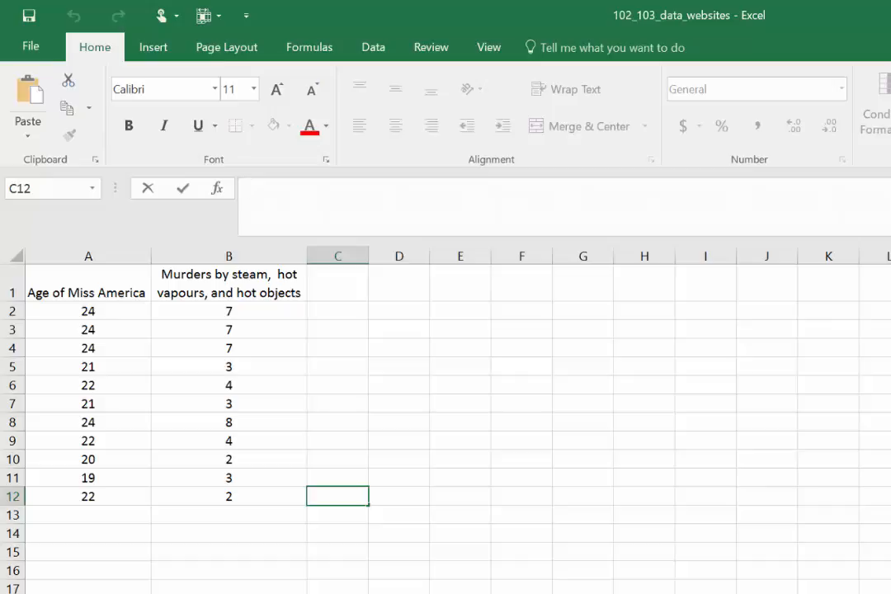
Return to the Spurious Correlations page and read the 2001, 2002 and 2004 points on the Age of Miss America chart.
{"action": "key", "text": "alt+Tab"}
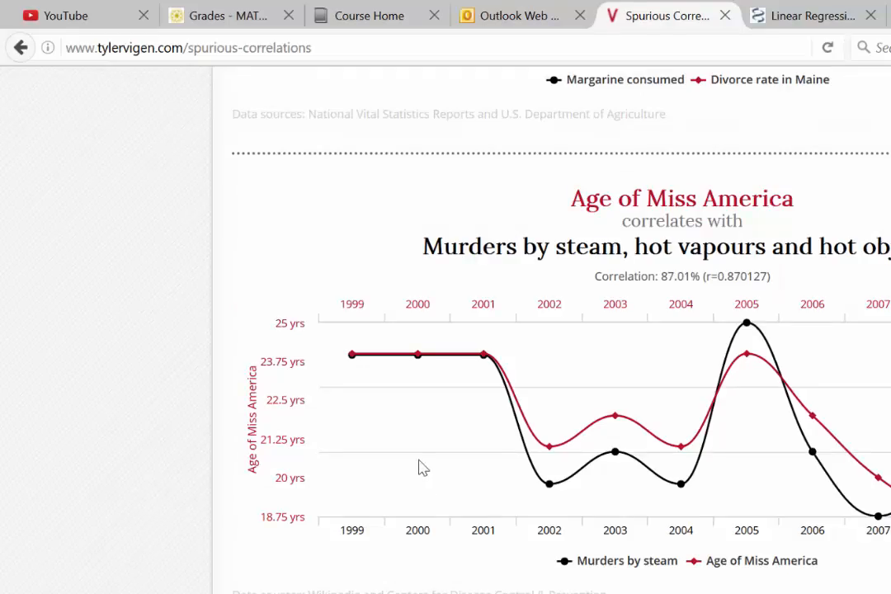
{"action": "mouse_move", "coordinate": [485, 362]}
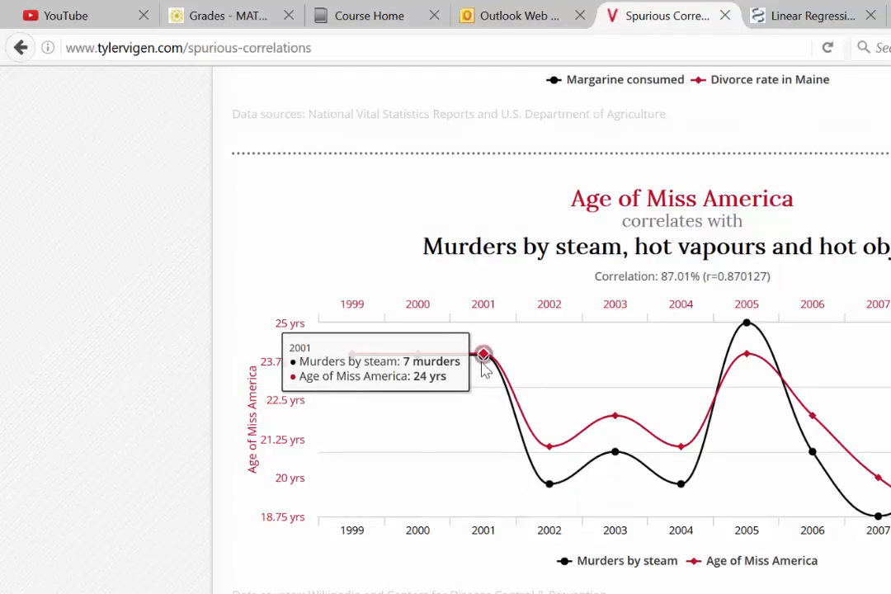
{"action": "mouse_move", "coordinate": [545, 448]}
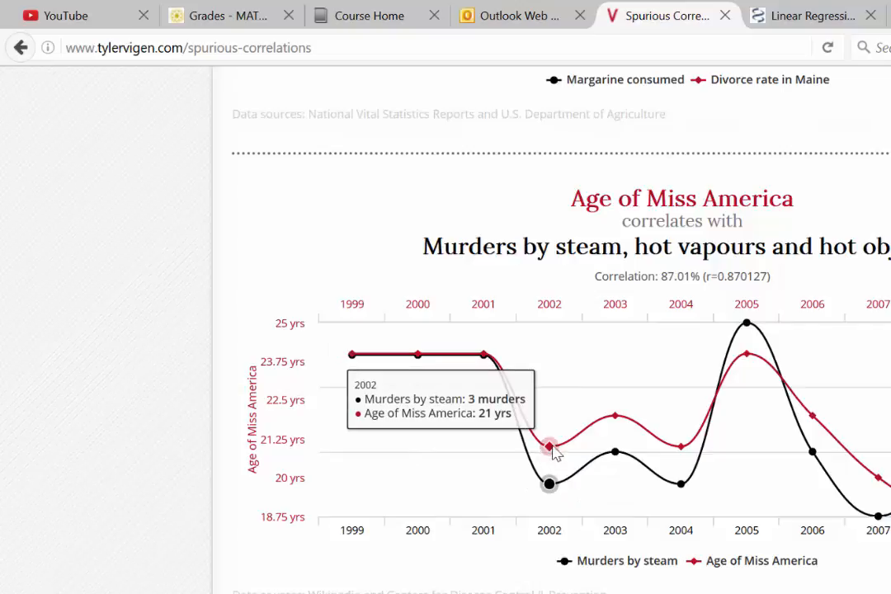
{"action": "mouse_move", "coordinate": [691, 446]}
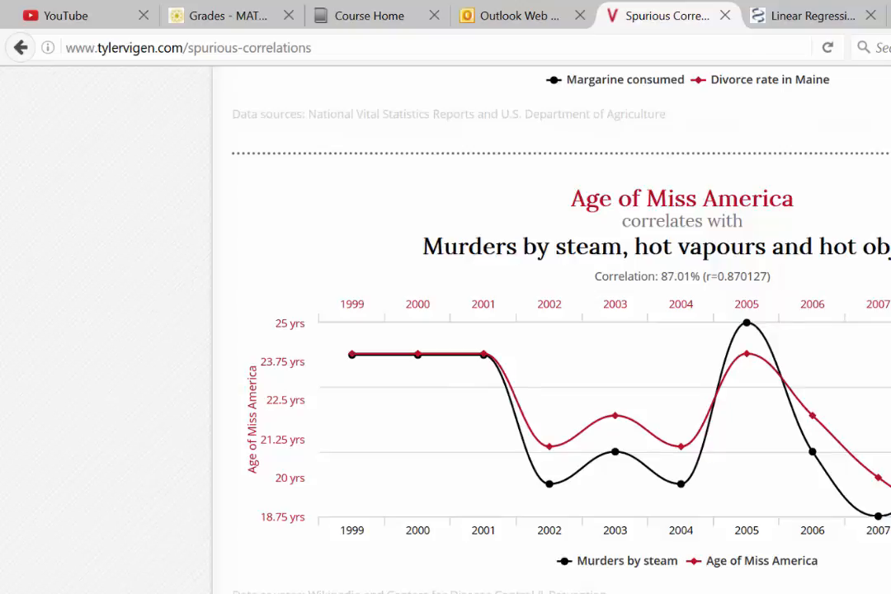
Find the chart pairing fishing boat drownings with the marriage rate in Kentucky and examine its 2006 data point.
{"action": "scroll", "coordinate": [552, 331], "scroll_direction": "up", "scroll_amount": 5}
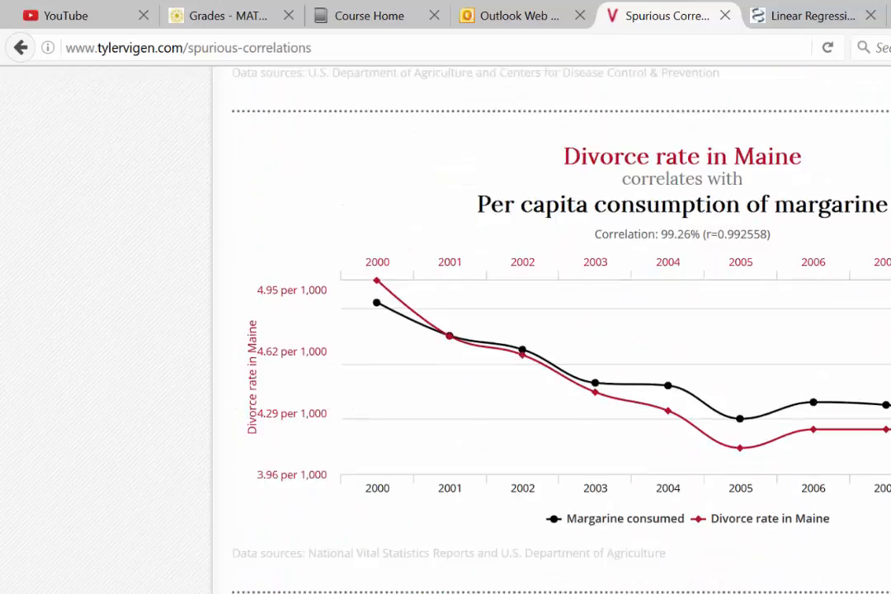
{"action": "scroll", "coordinate": [552, 330], "scroll_direction": "up", "scroll_amount": 5}
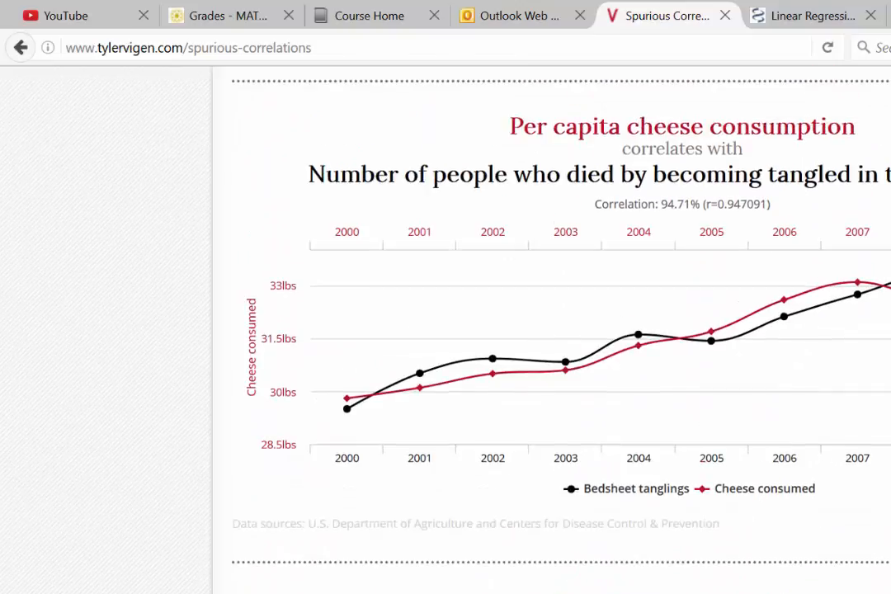
{"action": "scroll", "coordinate": [552, 330], "scroll_direction": "up", "scroll_amount": 5}
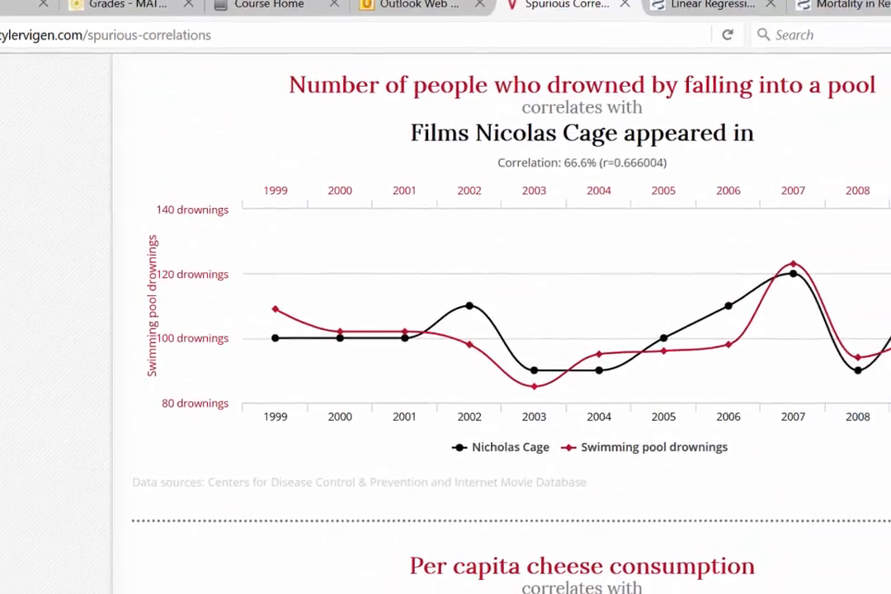
{"action": "scroll", "coordinate": [371, 412], "scroll_direction": "down", "scroll_amount": 10}
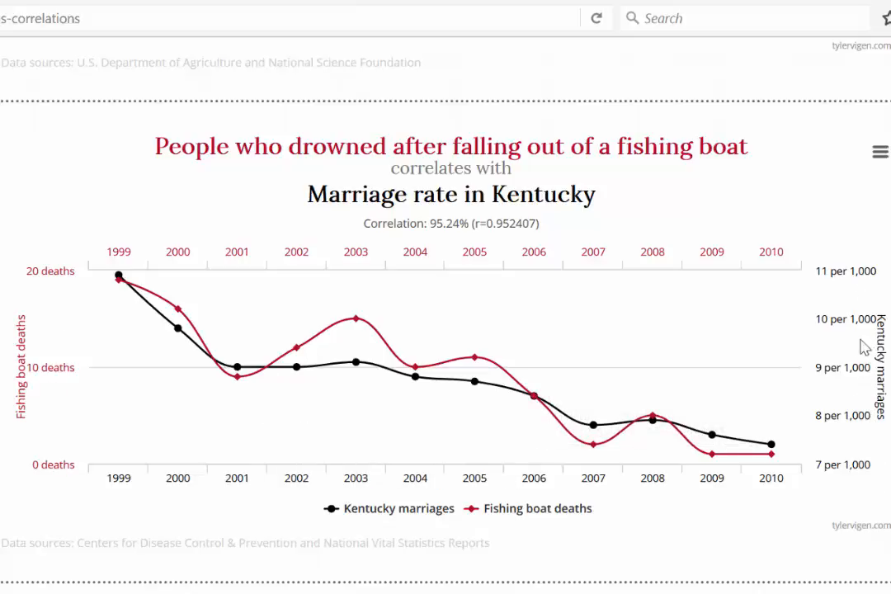
{"action": "mouse_move", "coordinate": [535, 404]}
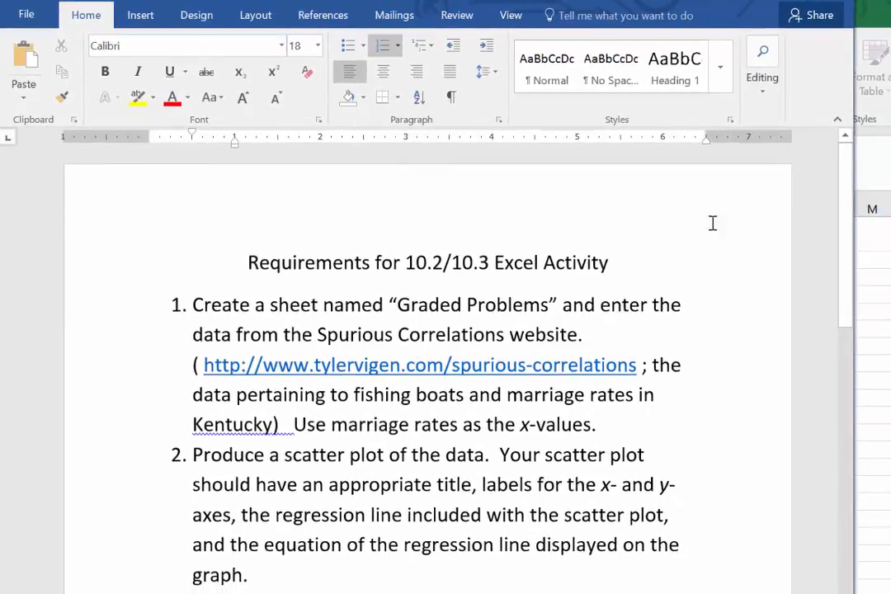
In the Excel workbook, insert a markers-only scatter chart from A1:B12 on the Practice Problem sheet and apply quick layout Layout 9.
{"action": "left_click", "coordinate": [749, 0]}
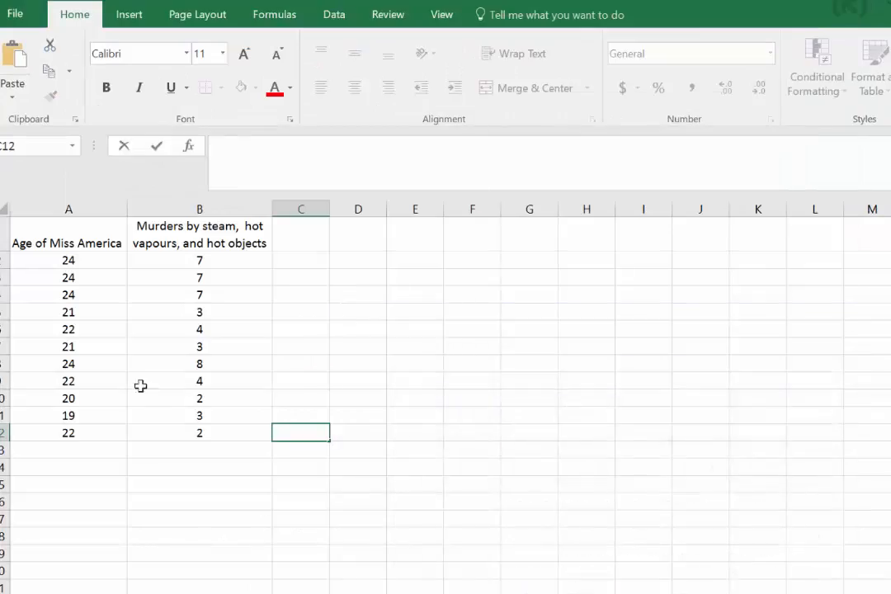
{"action": "left_click", "coordinate": [62, 261]}
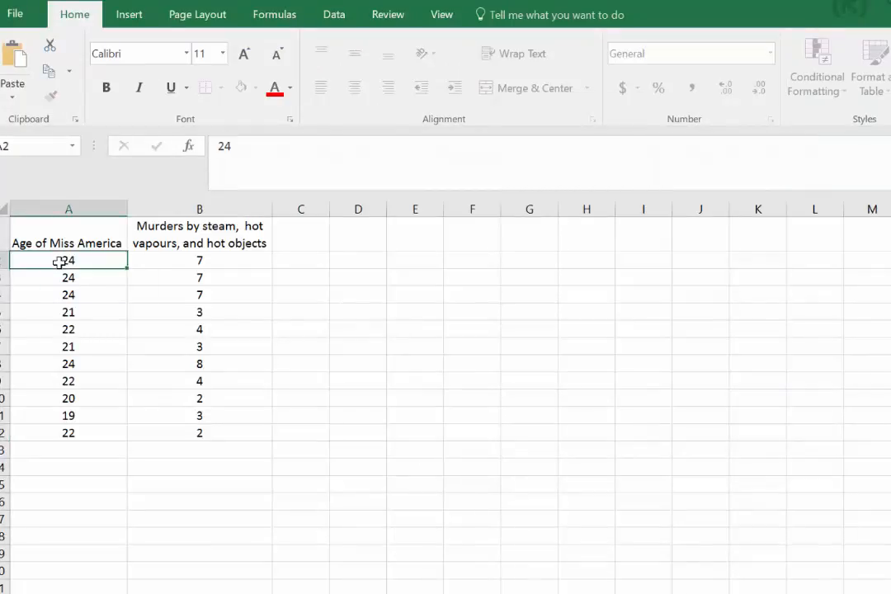
{"action": "left_click_drag", "start_coordinate": [66, 239], "coordinate": [163, 435]}
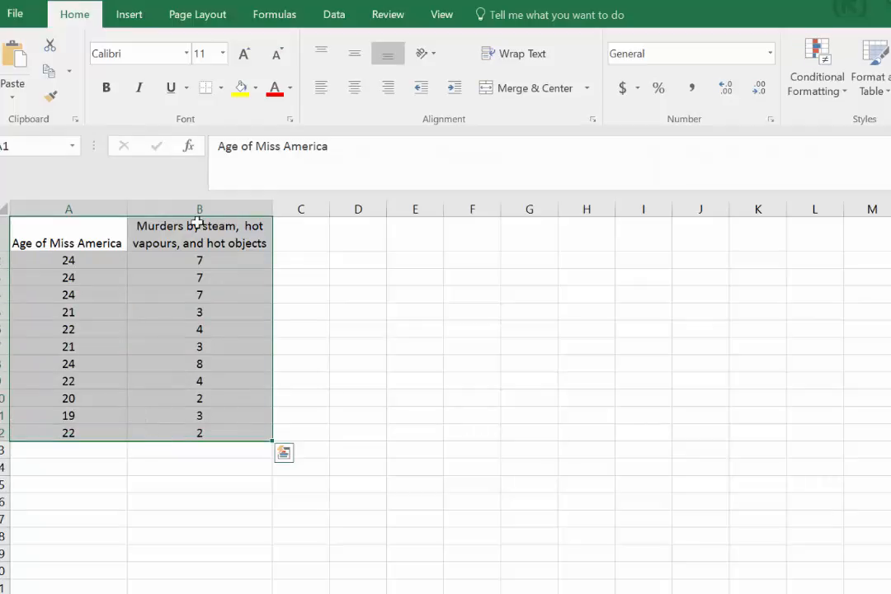
{"action": "left_click", "coordinate": [132, 18]}
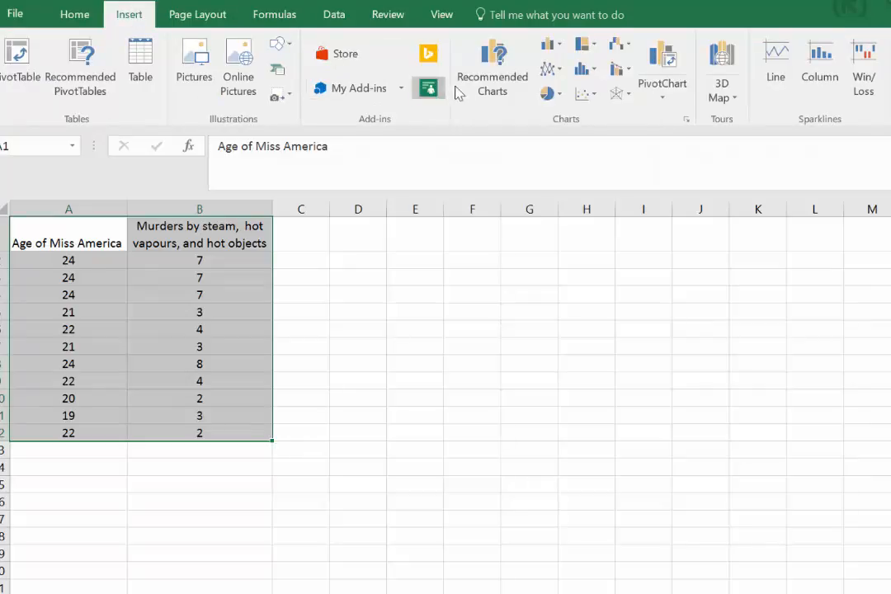
{"action": "left_click", "coordinate": [595, 95]}
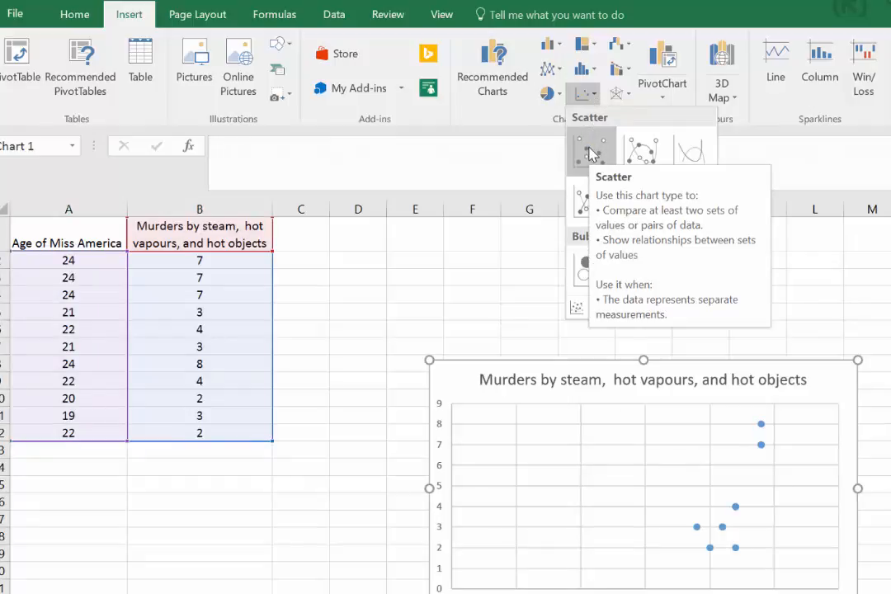
{"action": "left_click", "coordinate": [591, 153]}
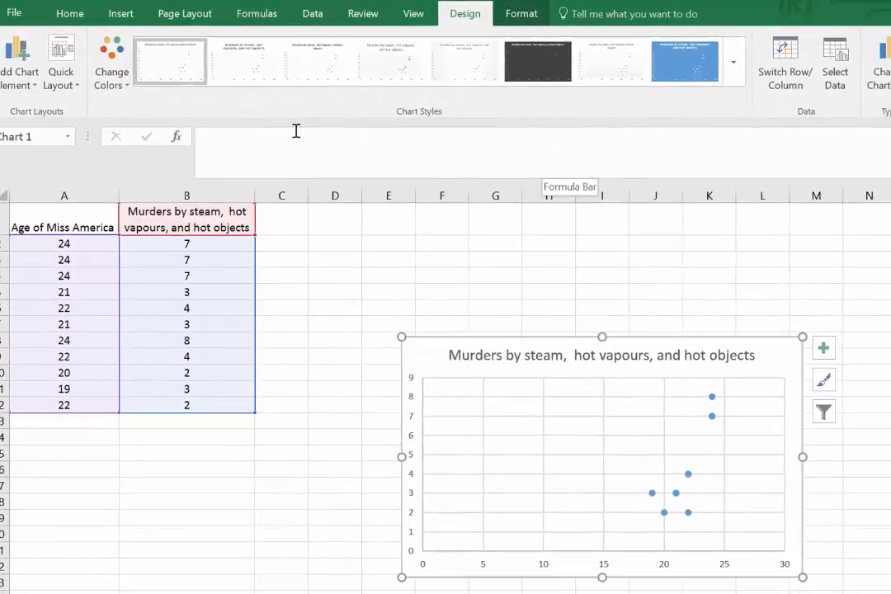
{"action": "left_click", "coordinate": [76, 86]}
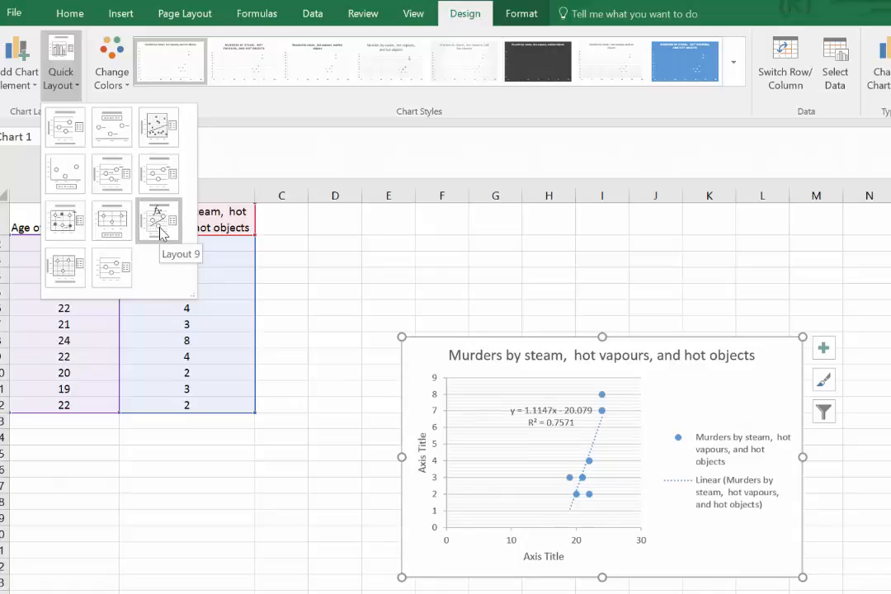
{"action": "left_click", "coordinate": [161, 233]}
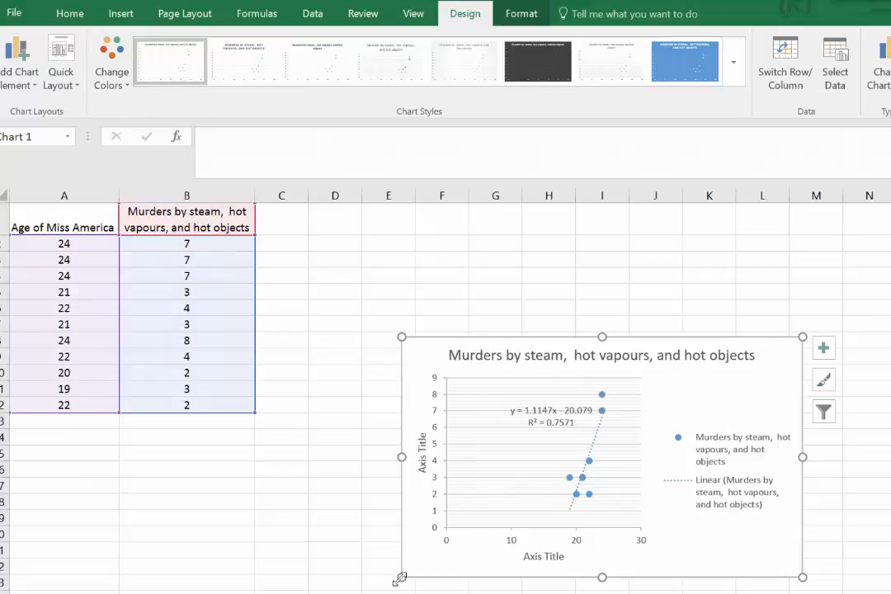
Enlarge the scatter chart from its lower-left and upper-right corners and delete its legend.
{"action": "left_click_drag", "start_coordinate": [403, 576], "coordinate": [278, 593]}
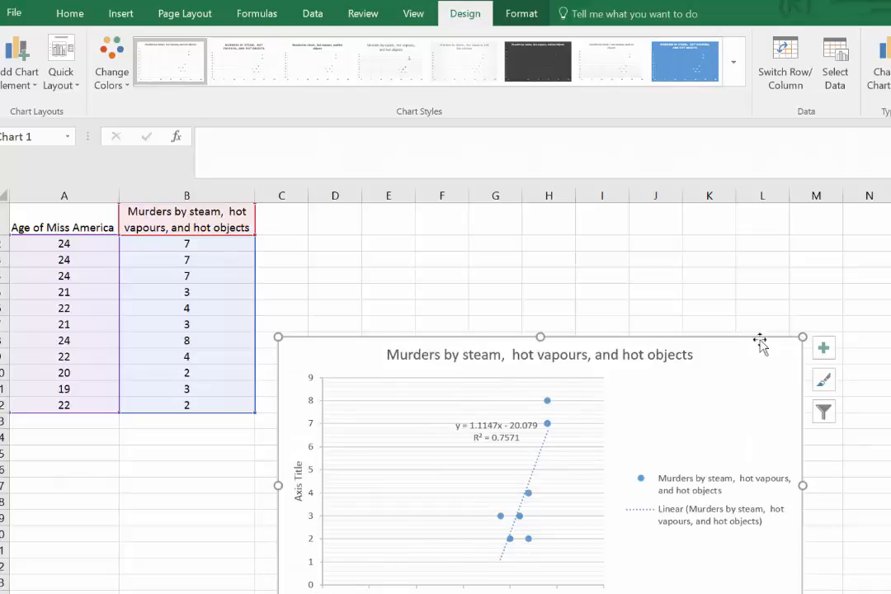
{"action": "left_click_drag", "start_coordinate": [805, 336], "coordinate": [838, 288]}
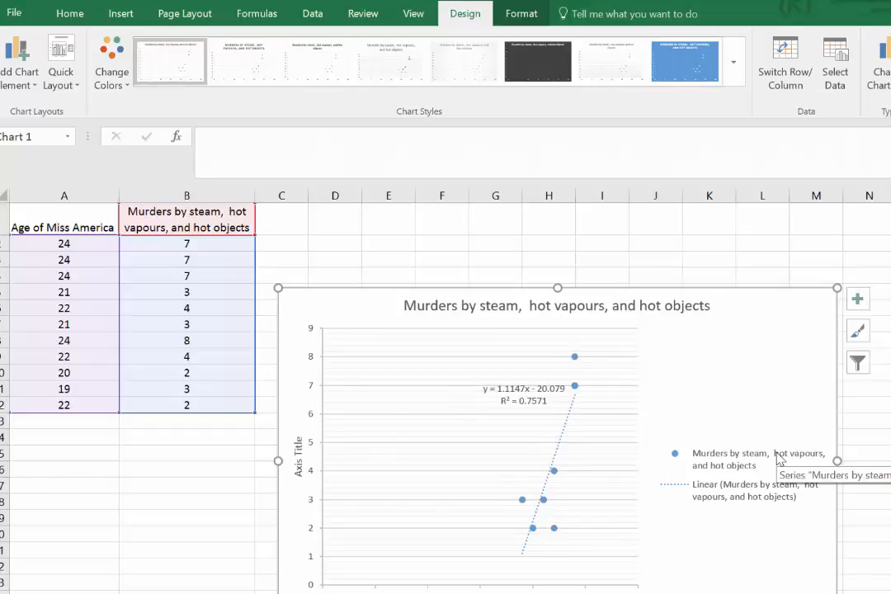
{"action": "right_click", "coordinate": [725, 469]}
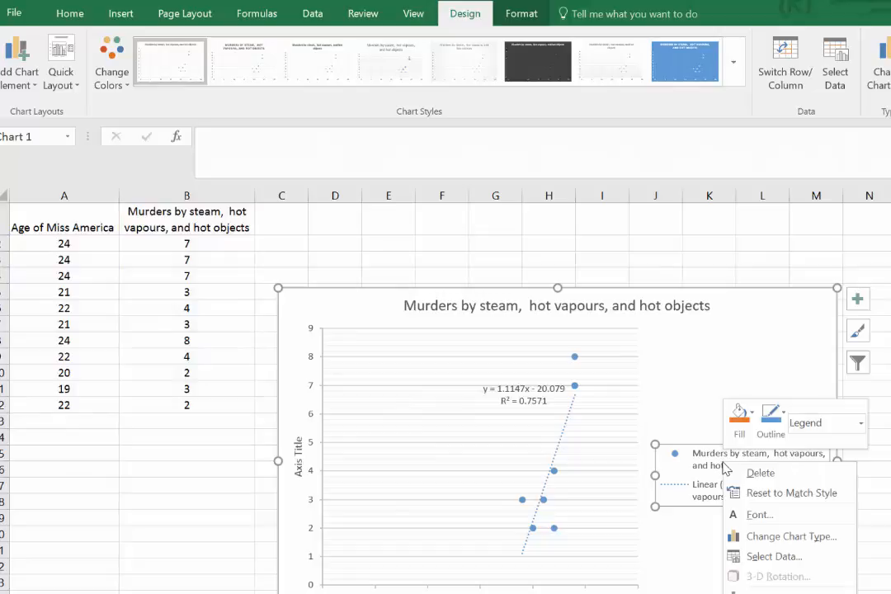
{"action": "left_click", "coordinate": [758, 473]}
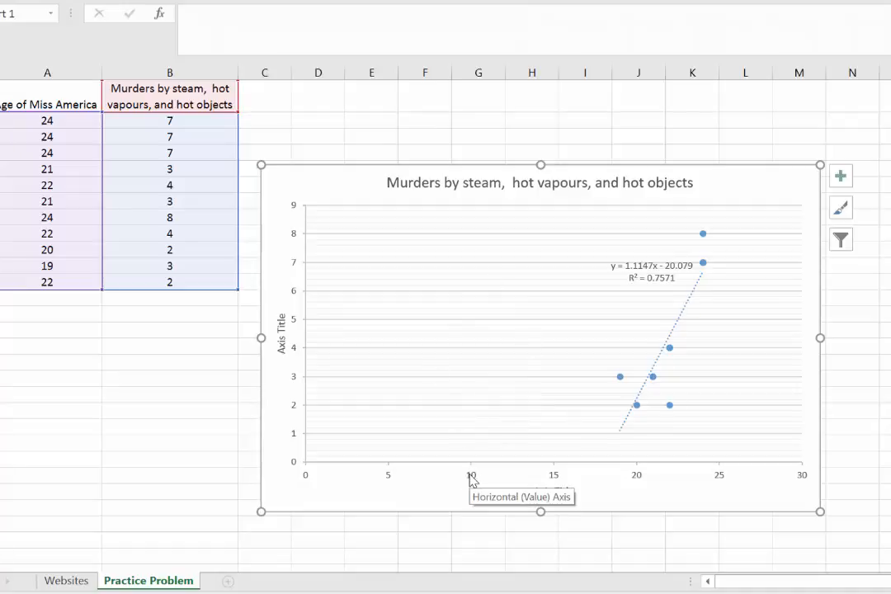
Format the scatter chart's horizontal axis with a minimum bound of 15.
{"action": "right_click", "coordinate": [470, 478]}
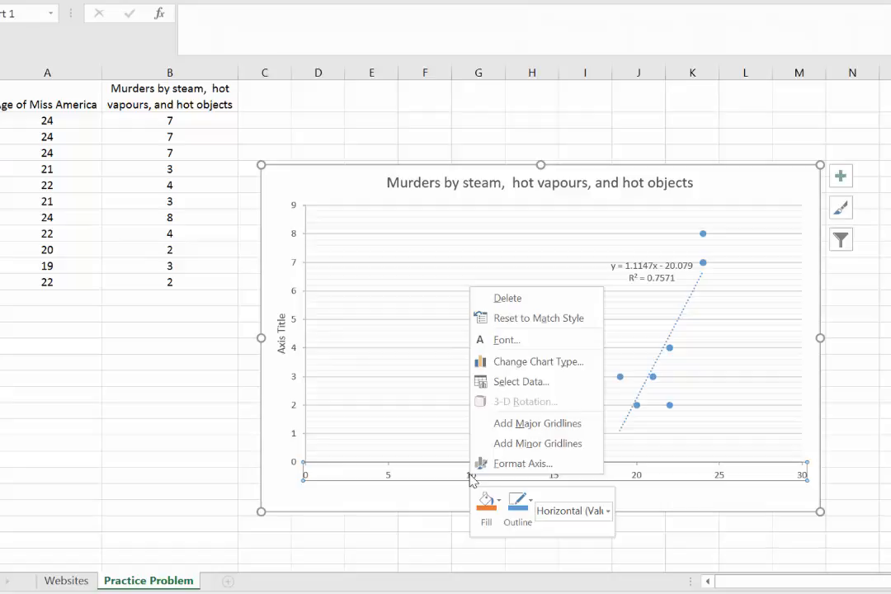
{"action": "left_click", "coordinate": [510, 465]}
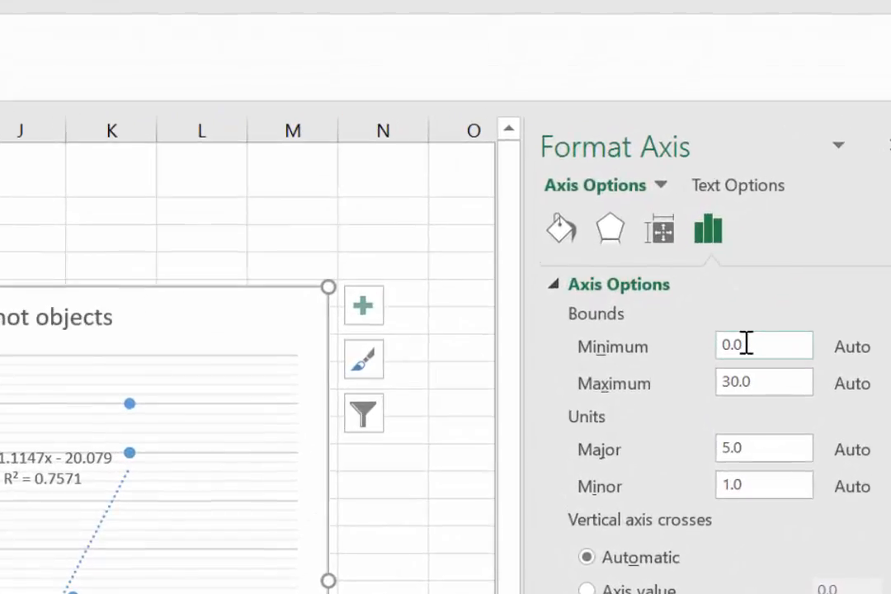
{"action": "left_click_drag", "start_coordinate": [742, 349], "coordinate": [698, 354]}
{"action": "type", "text": "15"}
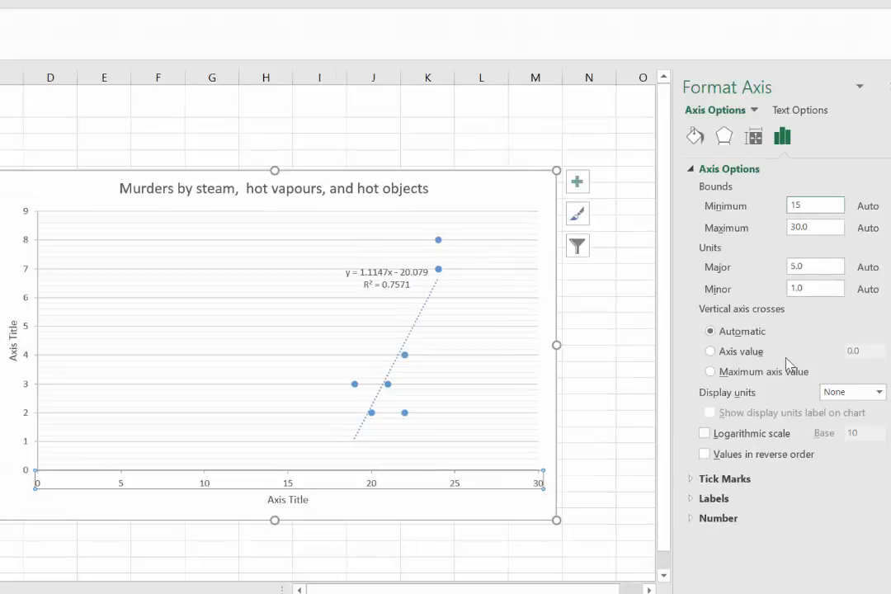
{"action": "key", "text": "Return"}
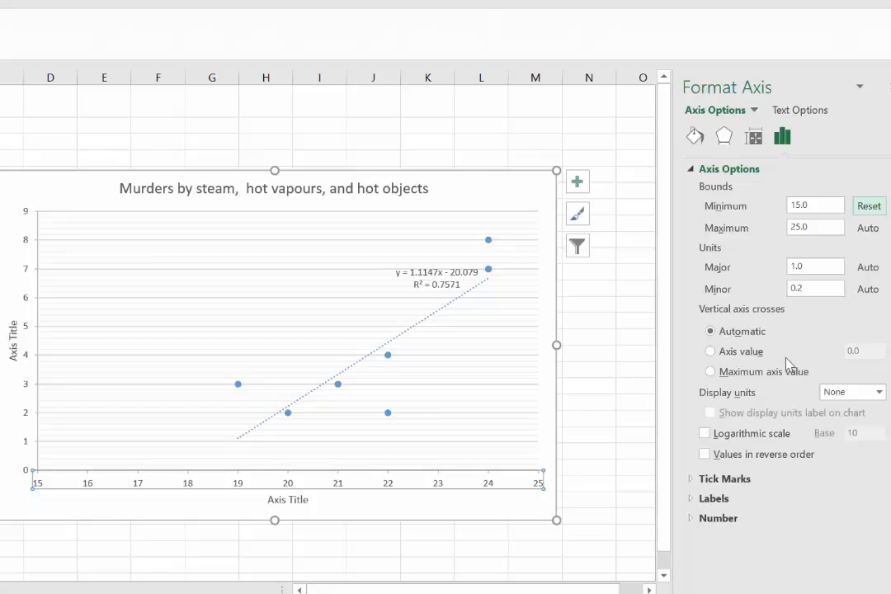
Set the horizontal axis minimum bound to 18 and close the axis formatting options.
{"action": "left_click", "coordinate": [824, 205]}
{"action": "double_click", "coordinate": [789, 203]}
{"action": "type", "text": "18"}
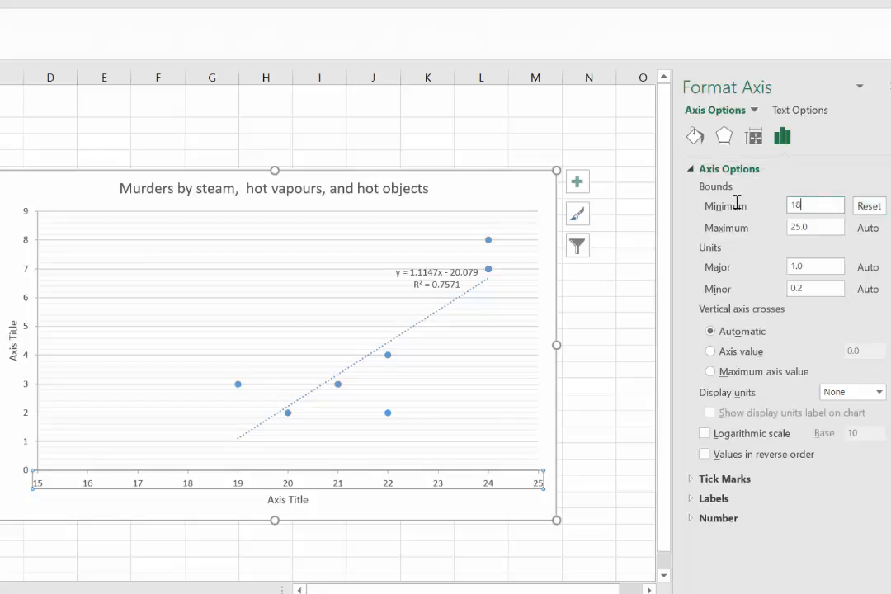
{"action": "key", "text": "Return"}
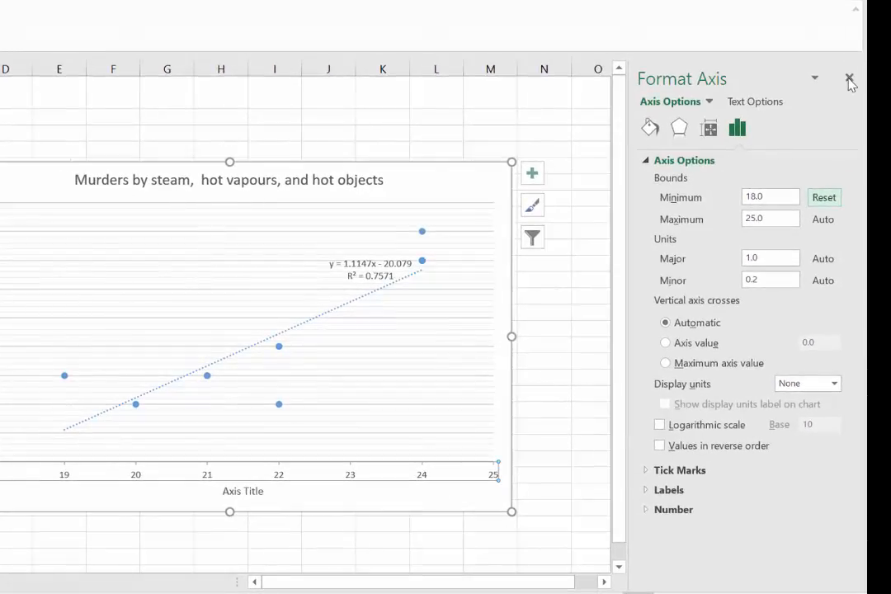
{"action": "left_click", "coordinate": [850, 79]}
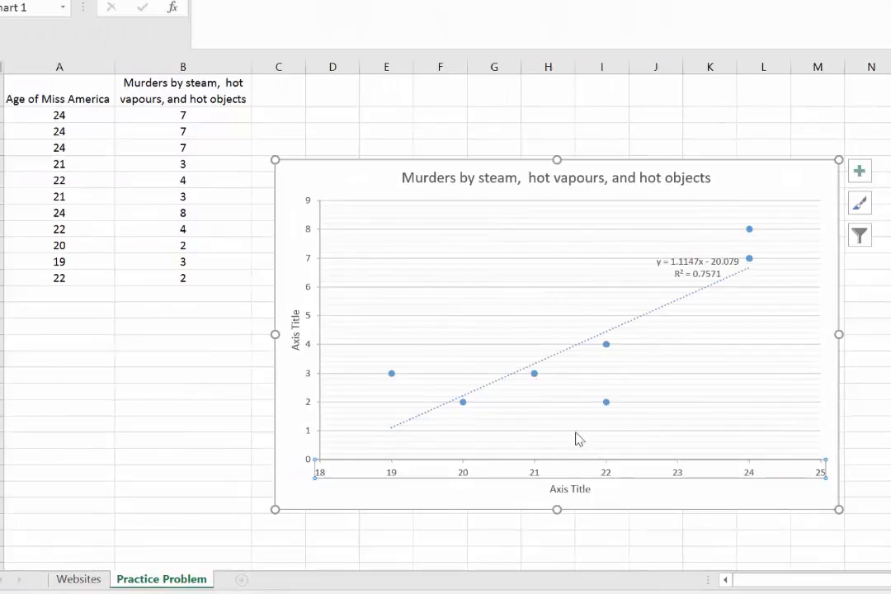
Replace the horizontal axis title with "Age of Miss America (years)".
{"action": "left_click", "coordinate": [580, 492]}
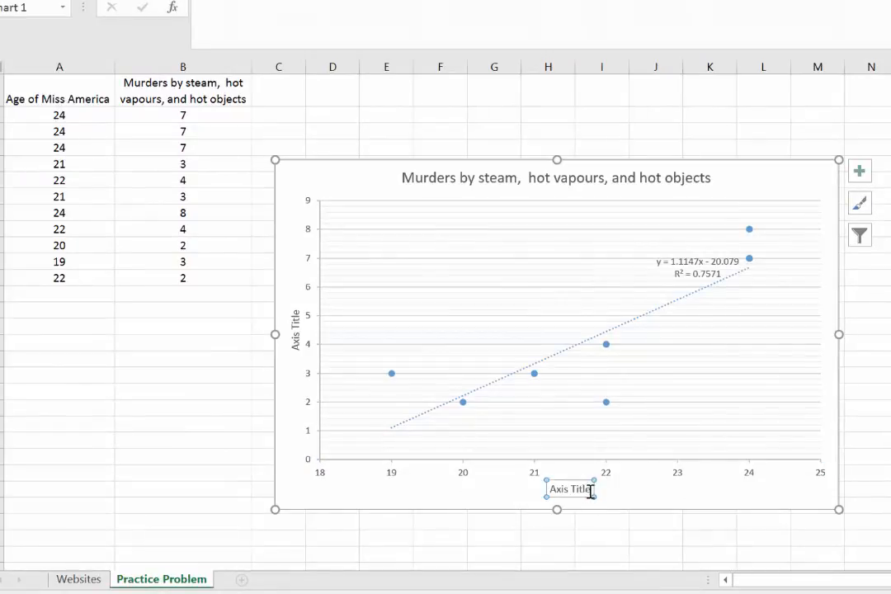
{"action": "left_click", "coordinate": [581, 491]}
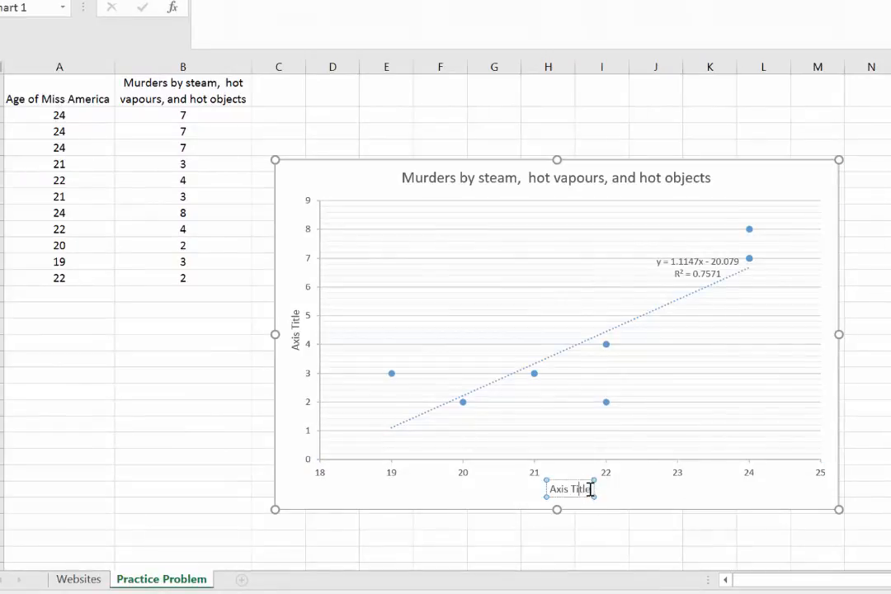
{"action": "left_click_drag", "start_coordinate": [591, 490], "coordinate": [549, 490]}
{"action": "type", "text": "Age o"}
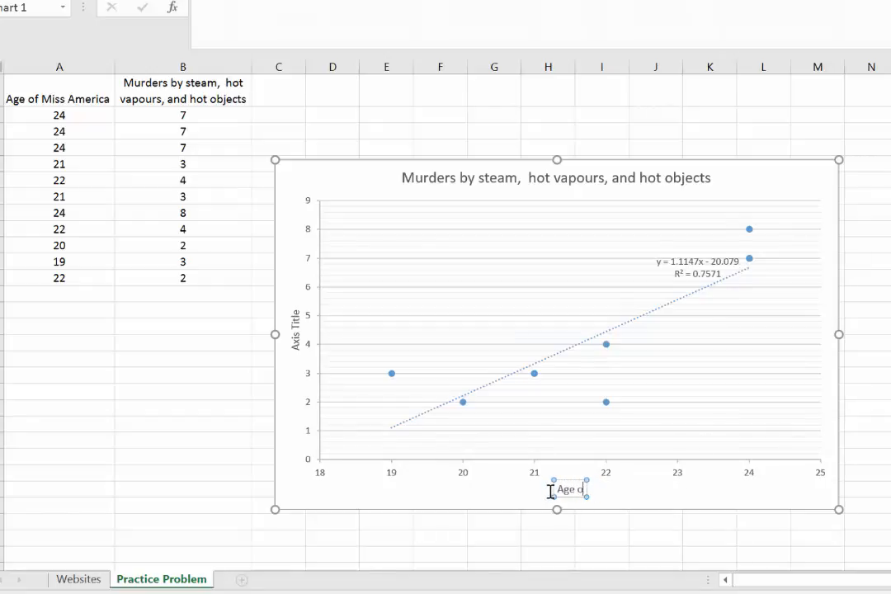
{"action": "type", "text": "f Miss Amer"}
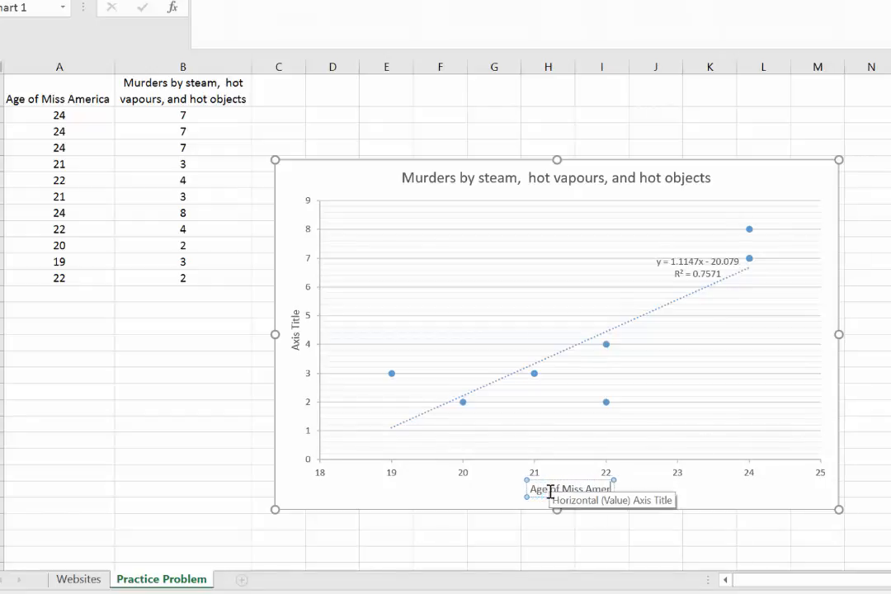
{"action": "type", "text": "ica (years)"}
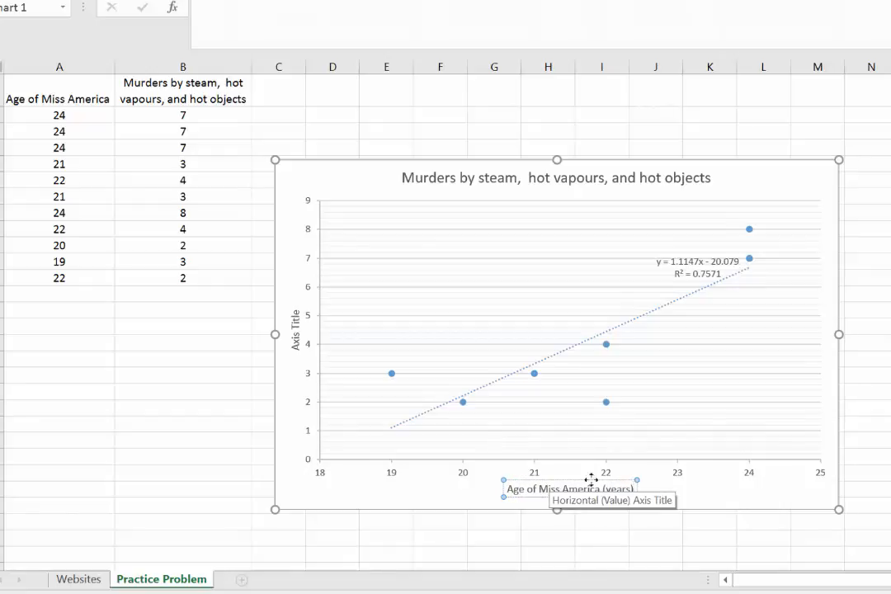
Copy the chart title text "Murders by steam, hot vapours, and hot objects" and paste it in place of the vertical axis title's placeholder.
{"action": "left_click", "coordinate": [298, 331]}
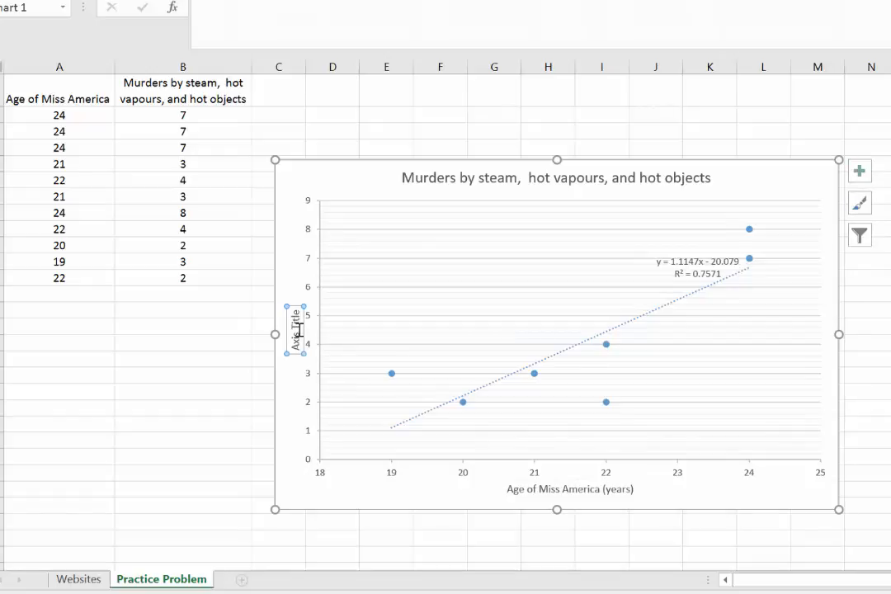
{"action": "left_click", "coordinate": [460, 178]}
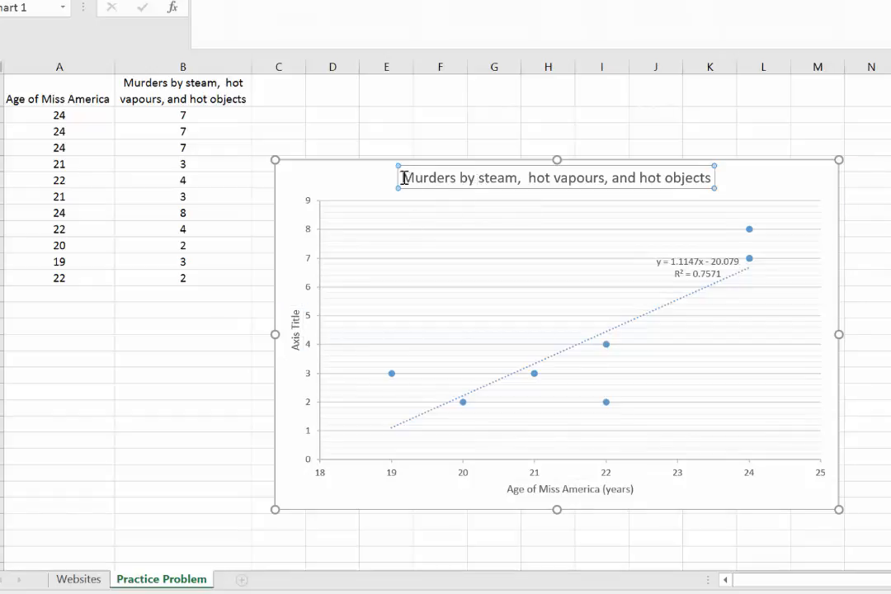
{"action": "left_click_drag", "start_coordinate": [403, 178], "coordinate": [710, 180]}
{"action": "key", "text": "ctrl+c"}
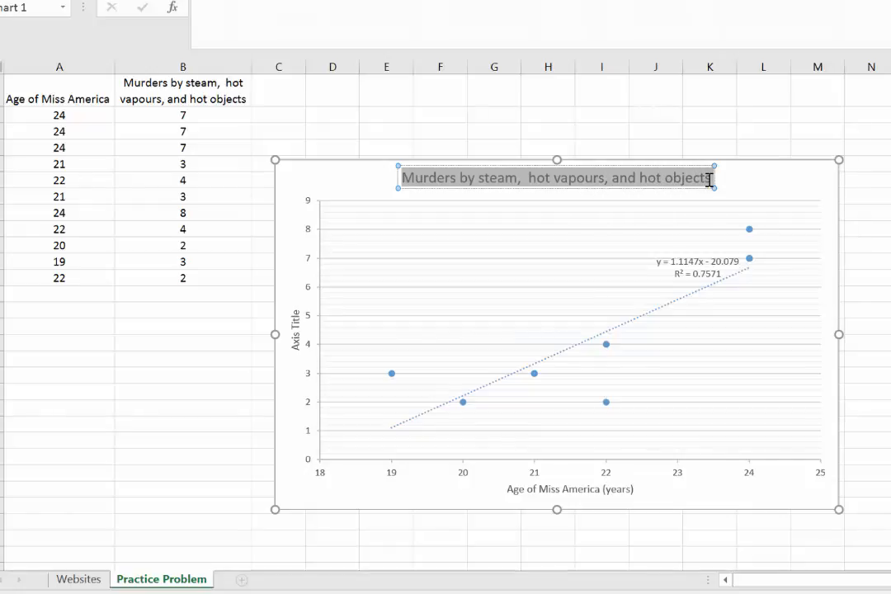
{"action": "left_click", "coordinate": [297, 327]}
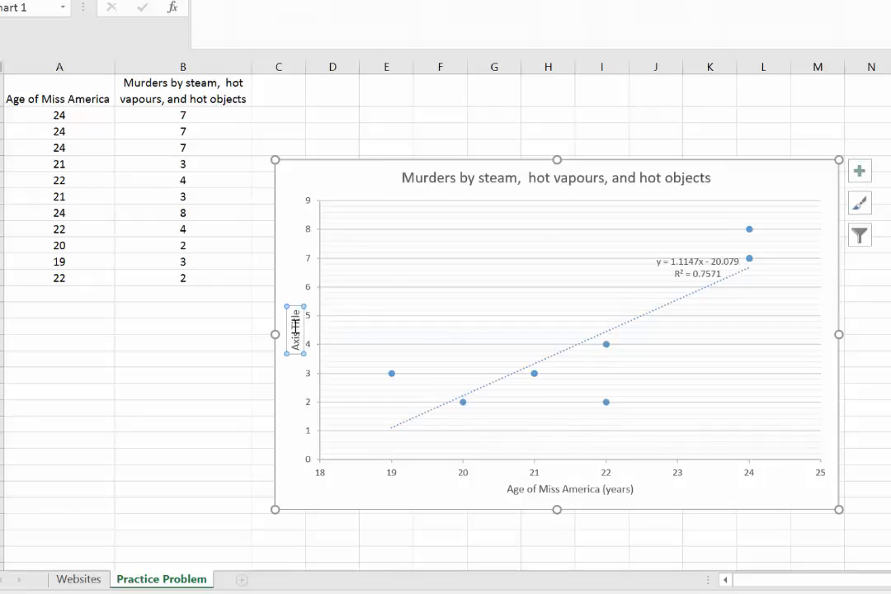
{"action": "left_click", "coordinate": [296, 327]}
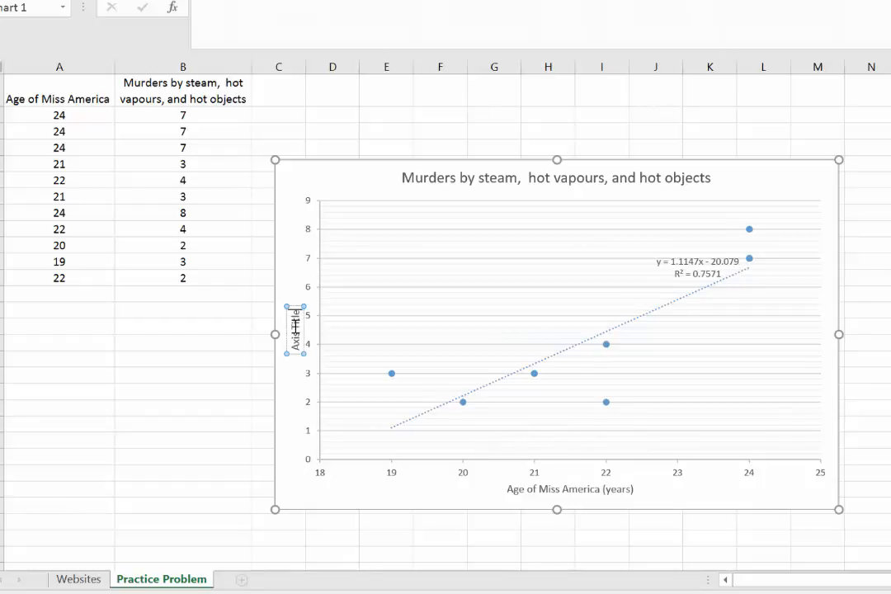
{"action": "key", "text": "BackSpace"}
{"action": "key", "text": "BackSpace"}
{"action": "key", "text": "BackSpace"}
{"action": "key", "text": "BackSpace"}
{"action": "key", "text": "BackSpace"}
{"action": "key", "text": "BackSpace"}
{"action": "key", "text": "BackSpace"}
{"action": "key", "text": "BackSpace"}
{"action": "key", "text": "BackSpace"}
{"action": "key", "text": "BackSpace"}
{"action": "key", "text": "ctrl+v"}
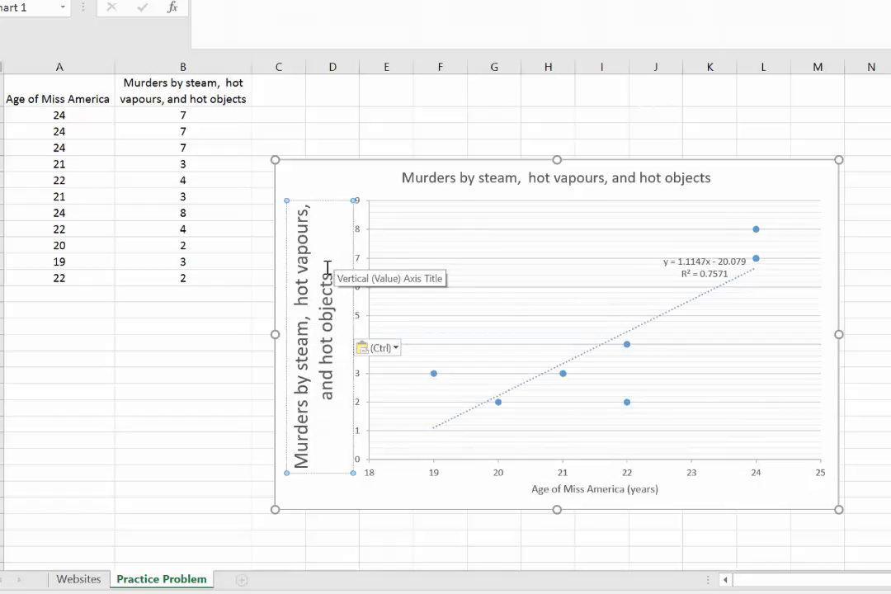
Set the font size of the whole vertical axis title to 10 and deselect it.
{"action": "left_click_drag", "start_coordinate": [329, 274], "coordinate": [302, 468]}
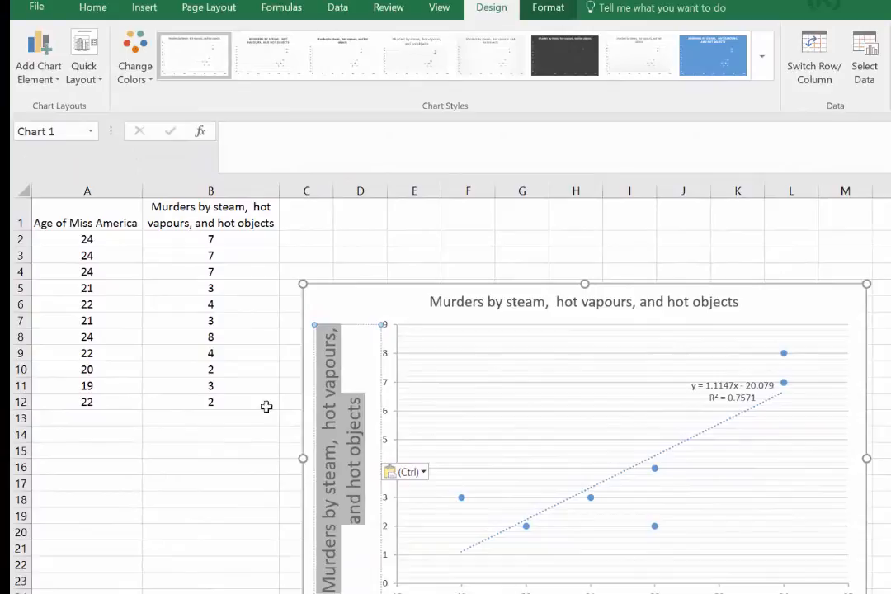
{"action": "left_click", "coordinate": [91, 8]}
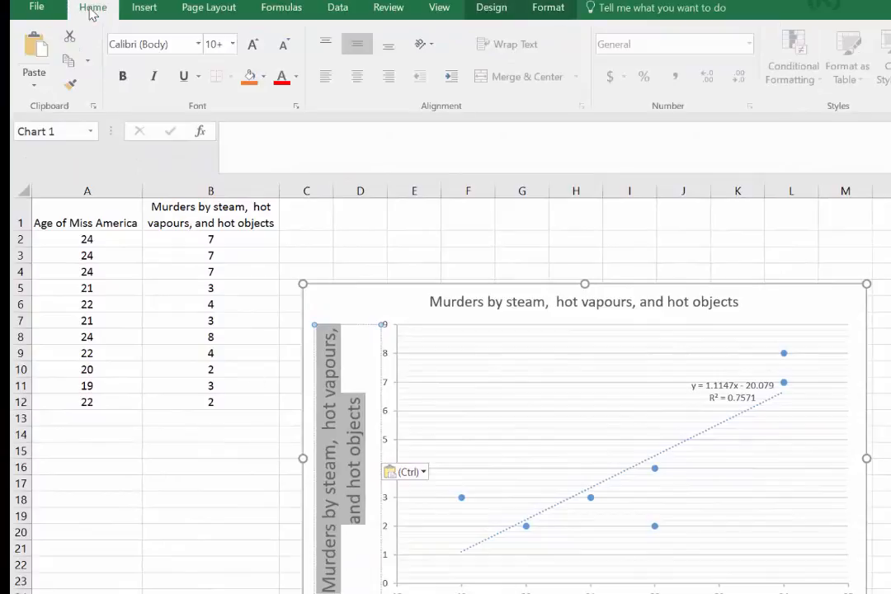
{"action": "left_click", "coordinate": [234, 47]}
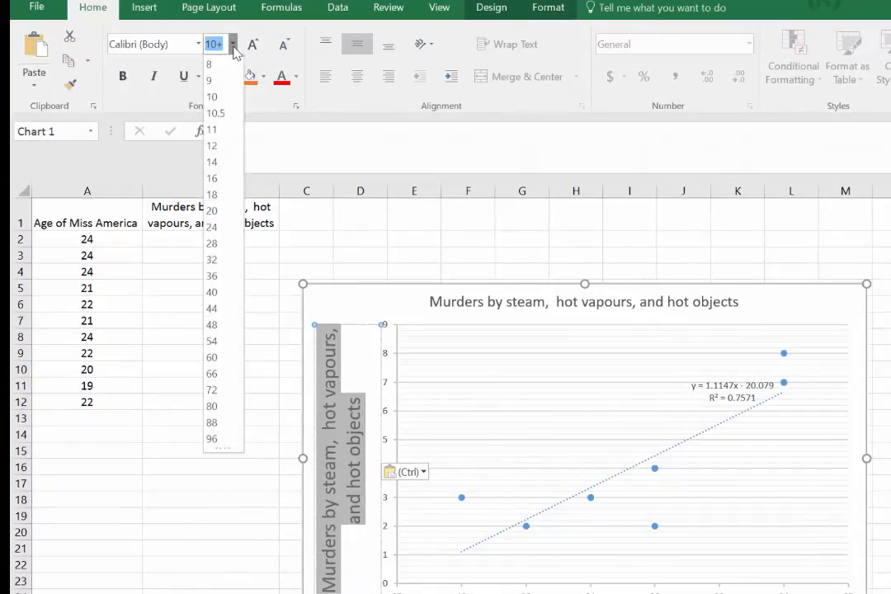
{"action": "left_click", "coordinate": [213, 97]}
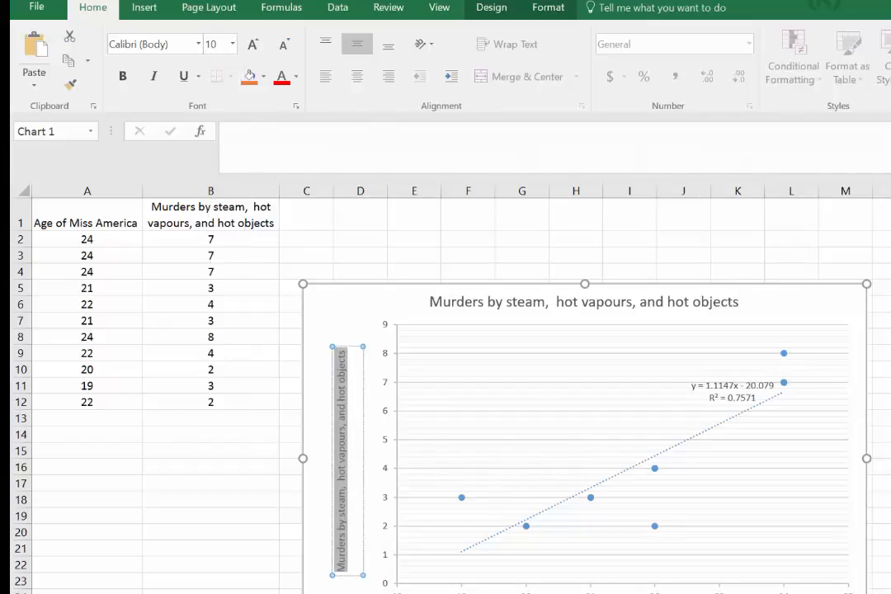
{"action": "left_click", "coordinate": [325, 579]}
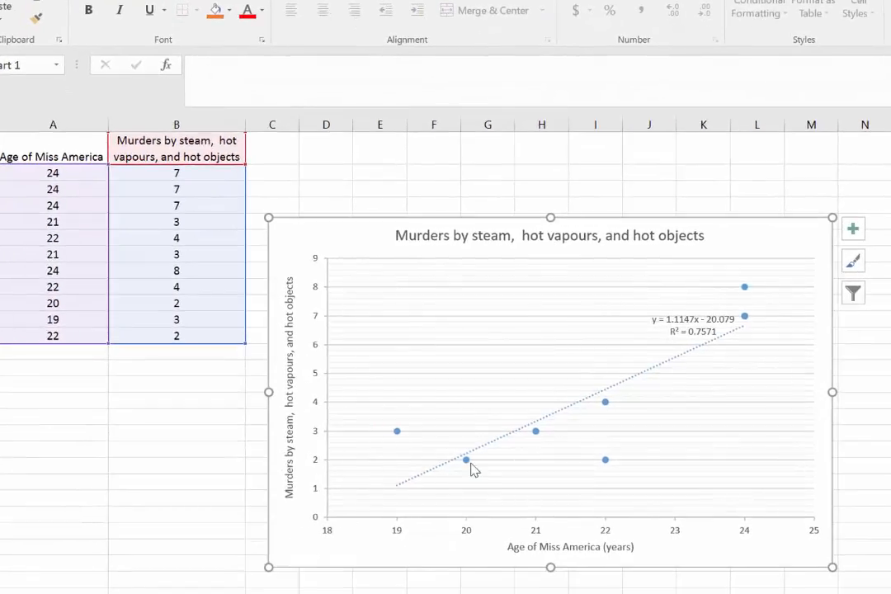
Insert "Age of Miss America vs. " in front of the existing chart title text.
{"action": "left_click", "coordinate": [407, 237]}
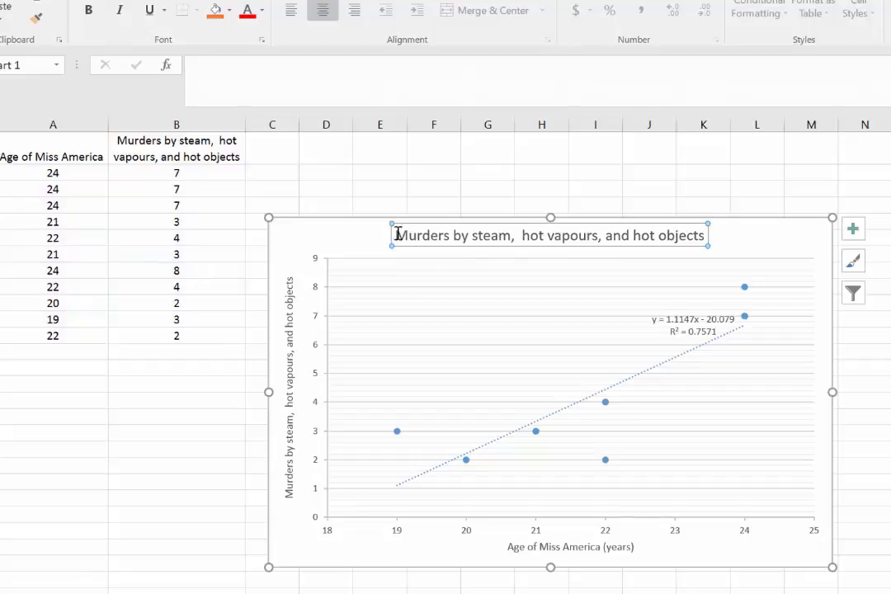
{"action": "left_click", "coordinate": [399, 236]}
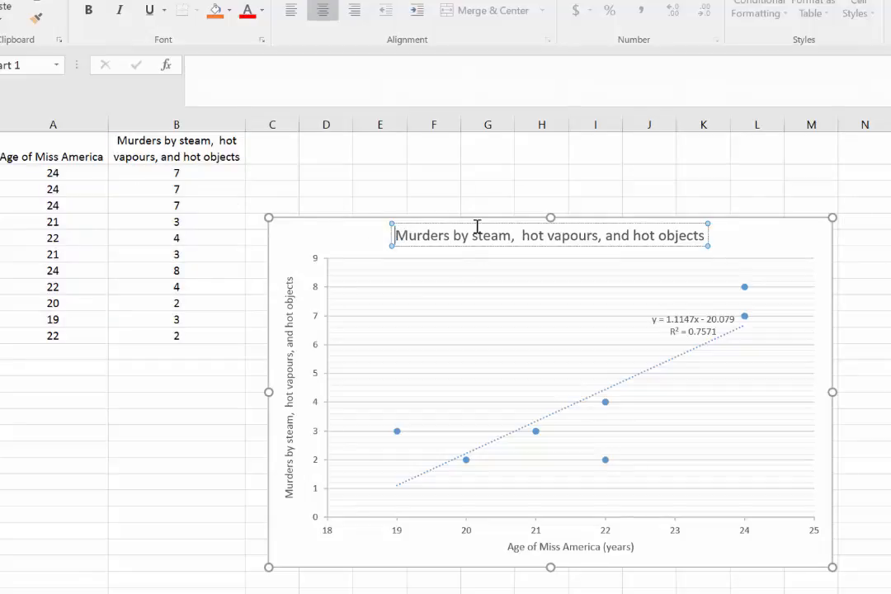
{"action": "type", "text": "Age of "}
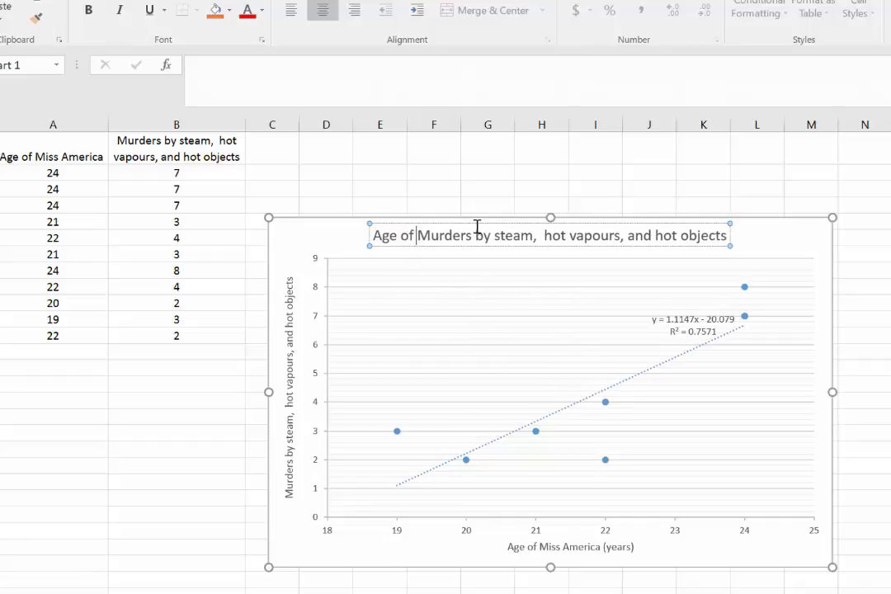
{"action": "type", "text": "Miss Amer"}
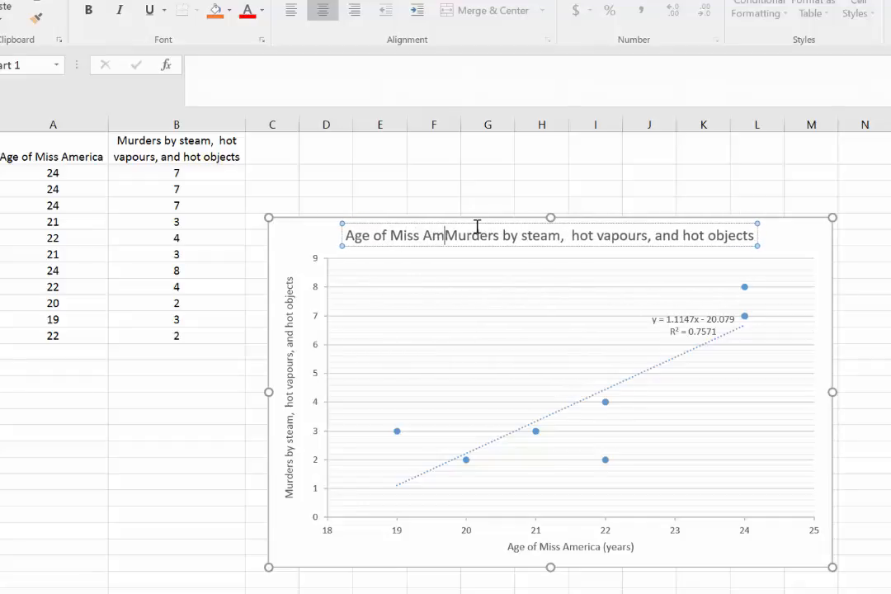
{"action": "type", "text": "ica vs. Murders"}
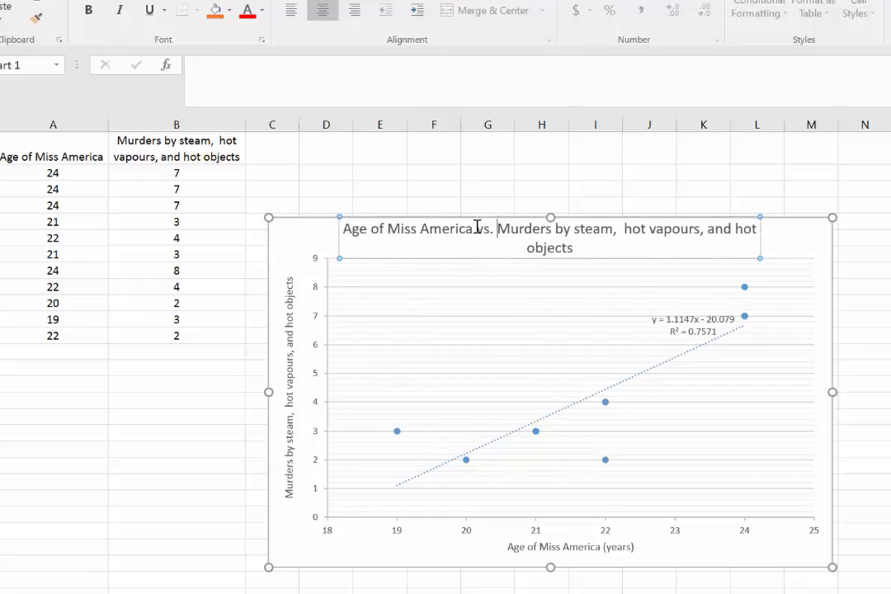
{"action": "left_click", "coordinate": [811, 248]}
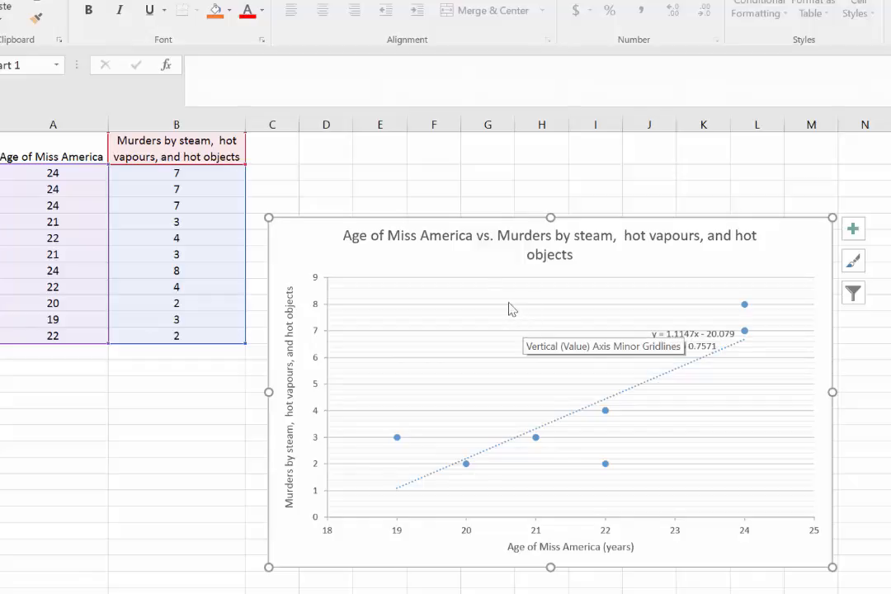
Check the activity requirements in the Word document, return to the Excel workbook and enter the label "Correlation coeff:" in cell A16.
{"action": "left_click", "coordinate": [102, 400]}
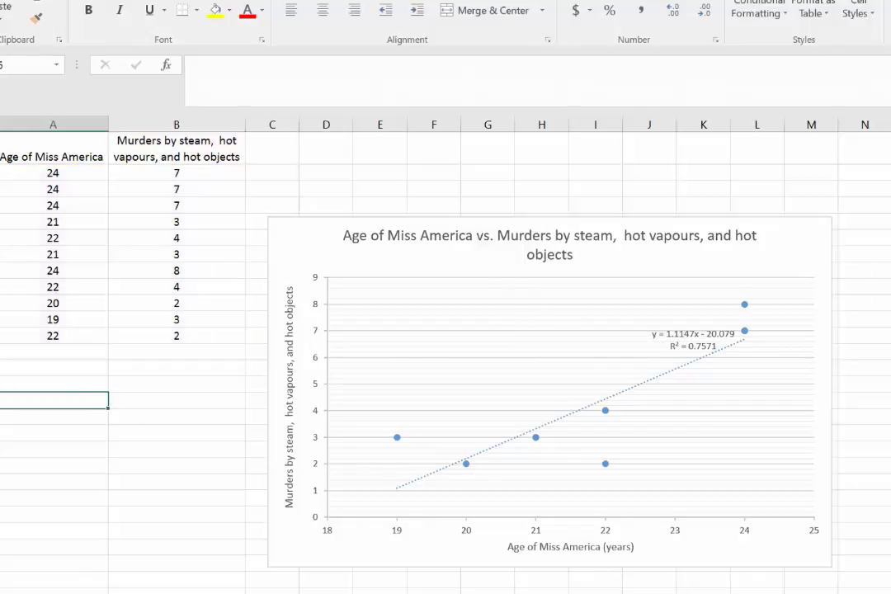
{"action": "mouse_move", "coordinate": [790, 593]}
{"action": "left_click", "coordinate": [661, 573]}
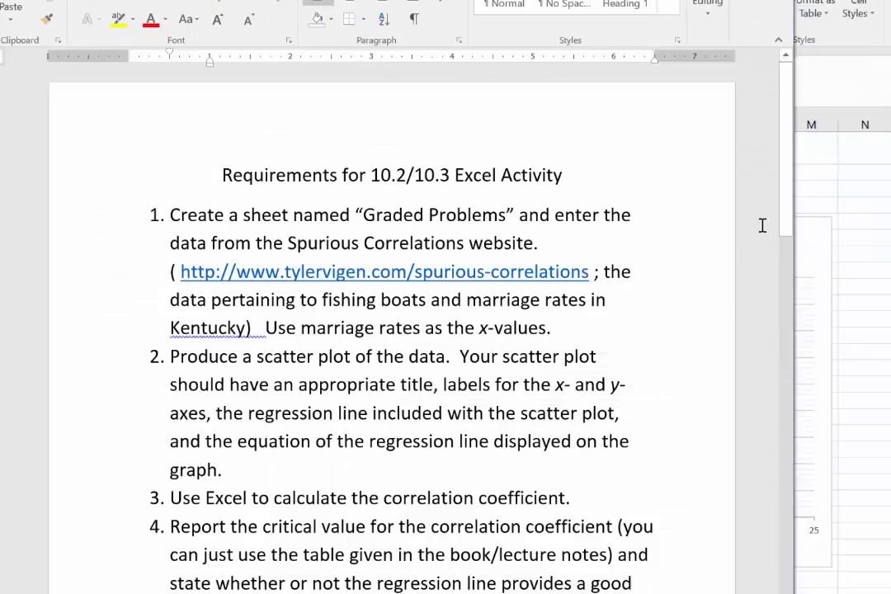
{"action": "left_click", "coordinate": [692, 0]}
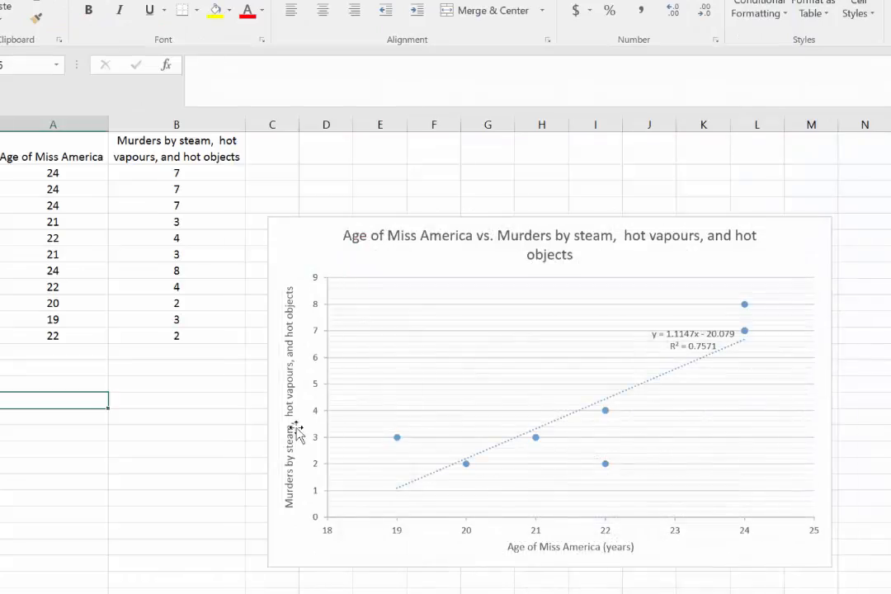
{"action": "type", "text": "C"}
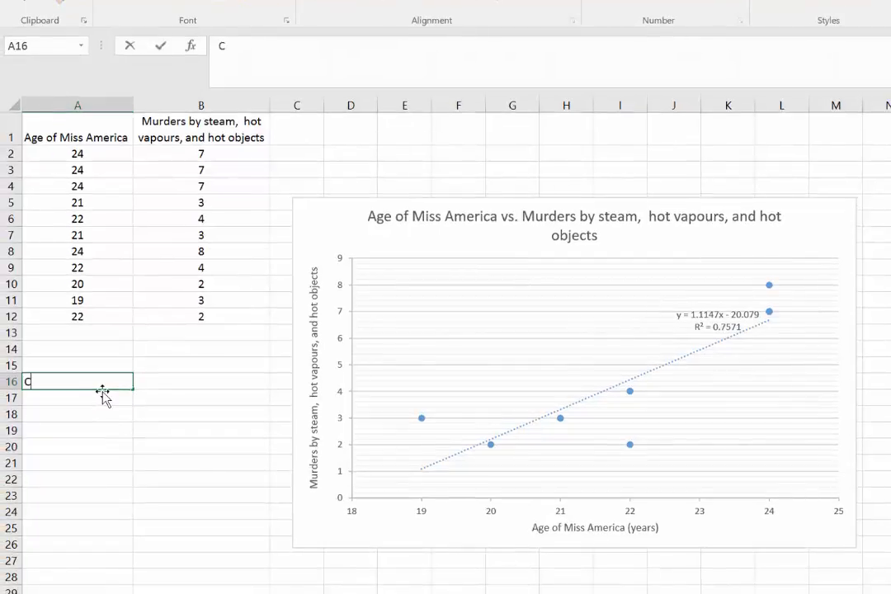
{"action": "type", "text": "orrelation "}
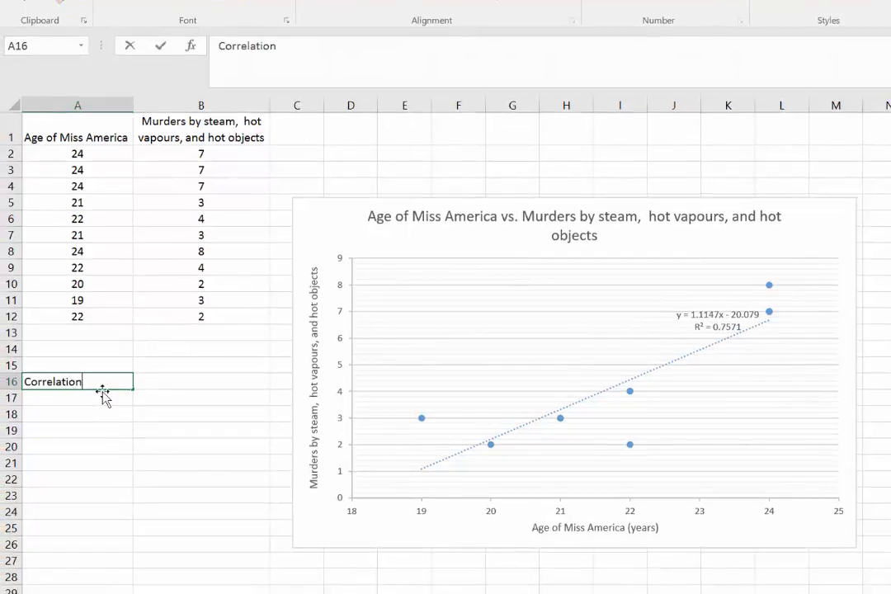
{"action": "type", "text": "coff"}
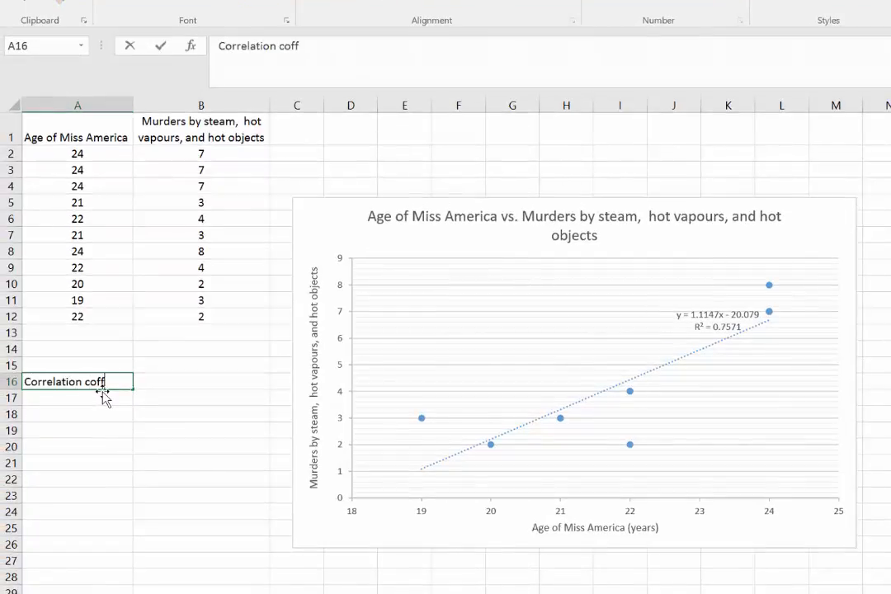
{"action": "key", "text": "BackSpace"}
{"action": "type", "text": "eff:"}
{"action": "key", "text": "Tab"}
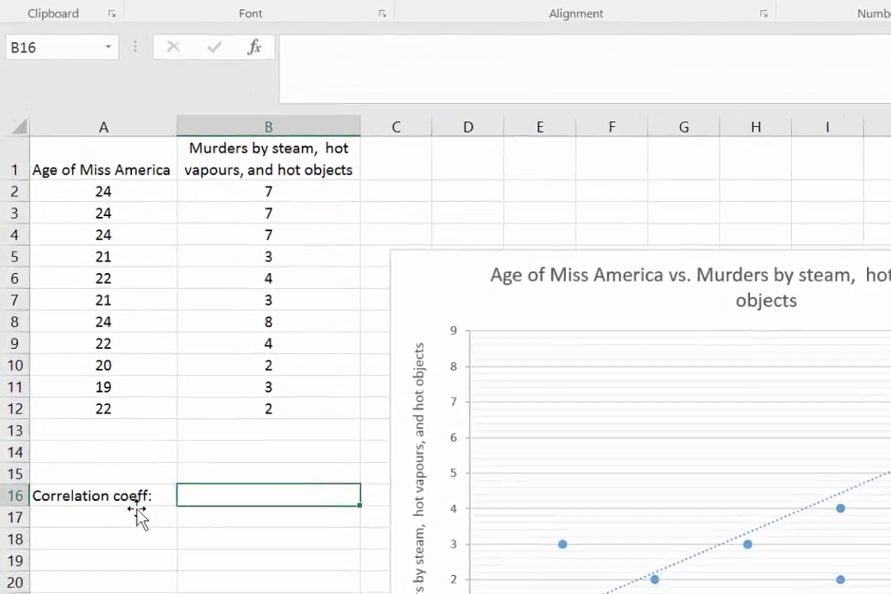
Calculate the correlation coefficient in cell B16 with the formula =correl(A2:A12,B2:B12).
{"action": "type", "text": "="}
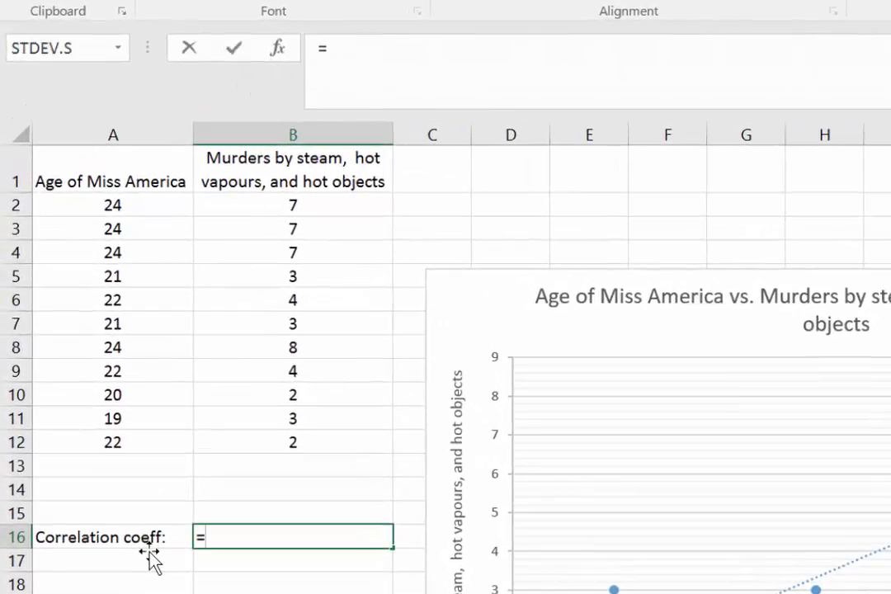
{"action": "type", "text": "co"}
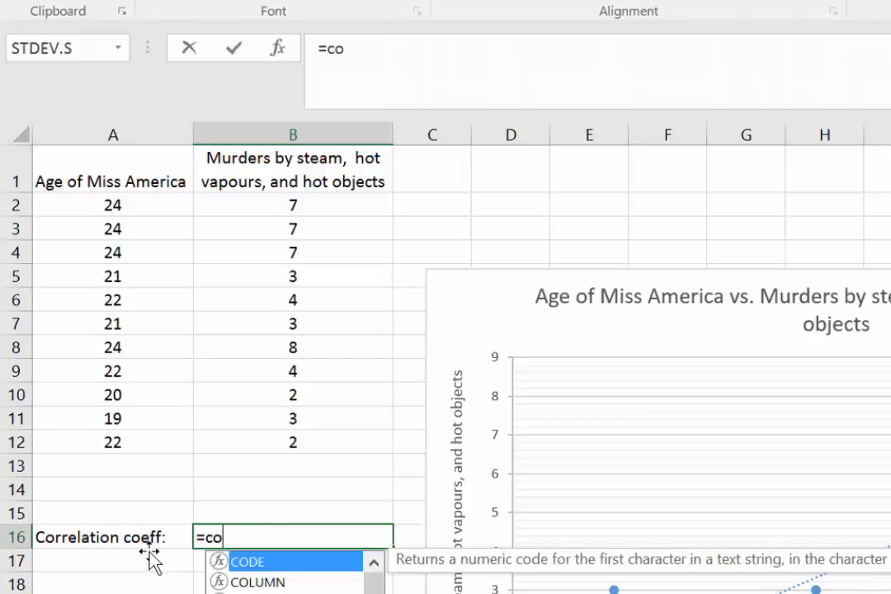
{"action": "type", "text": "rrel("}
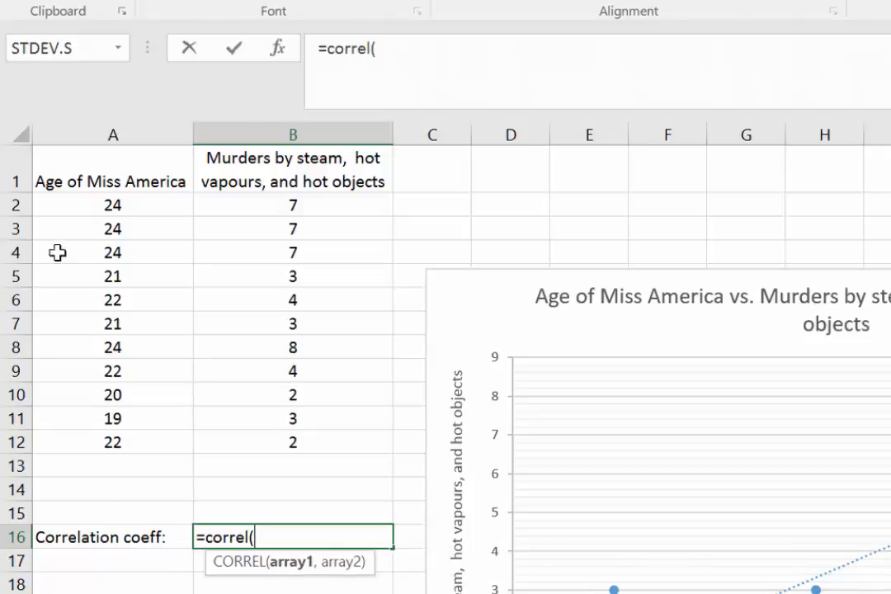
{"action": "left_click_drag", "start_coordinate": [106, 217], "coordinate": [134, 444]}
{"action": "type", "text": ","}
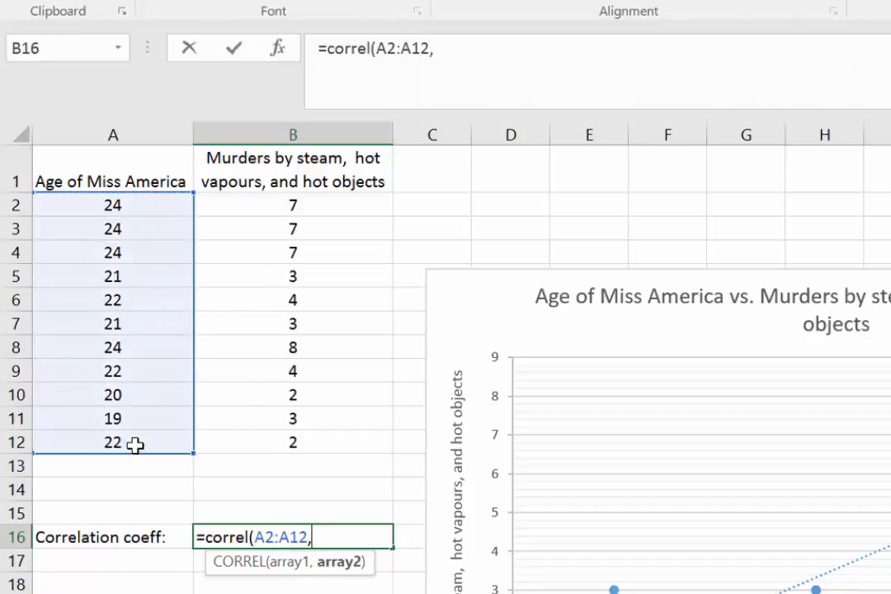
{"action": "left_click_drag", "start_coordinate": [321, 206], "coordinate": [318, 450]}
{"action": "type", "text": ")"}
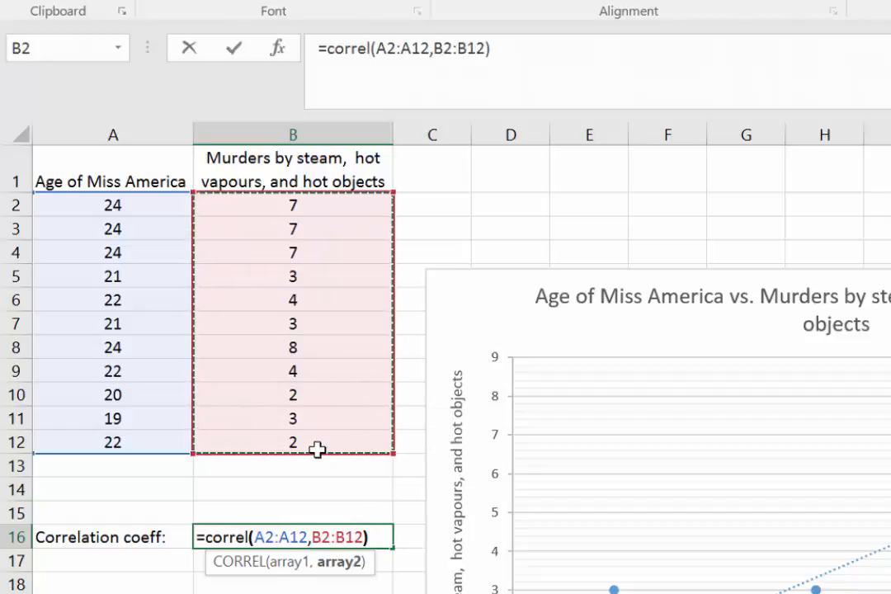
{"action": "key", "text": "Return"}
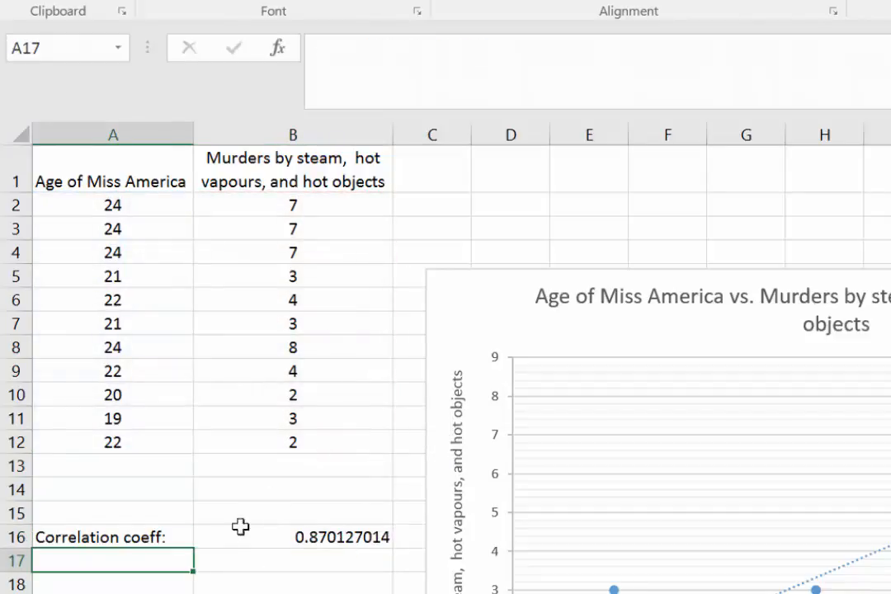
Enter the label "Coeff of determin:" in cell A18.
{"action": "left_click", "coordinate": [157, 586]}
{"action": "type", "text": "Coe"}
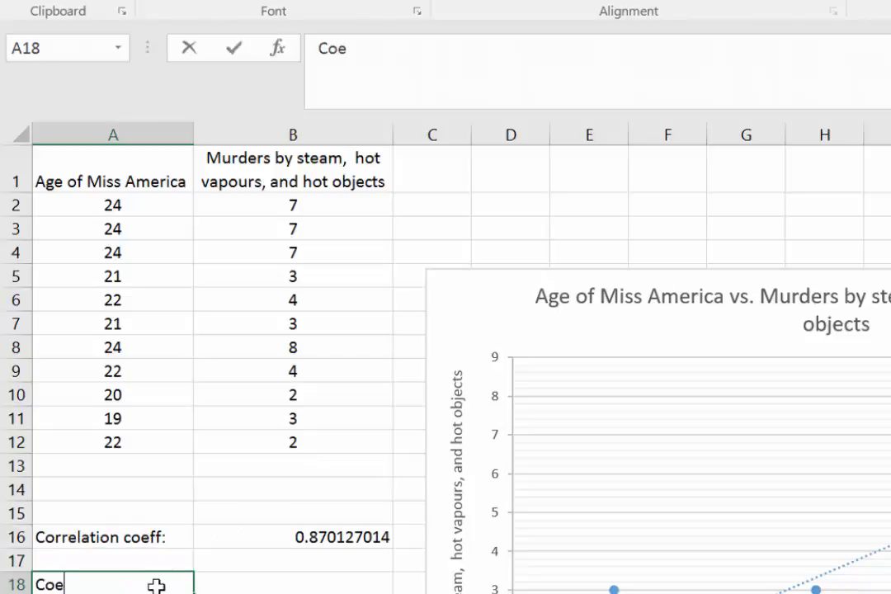
{"action": "type", "text": "ff od d"}
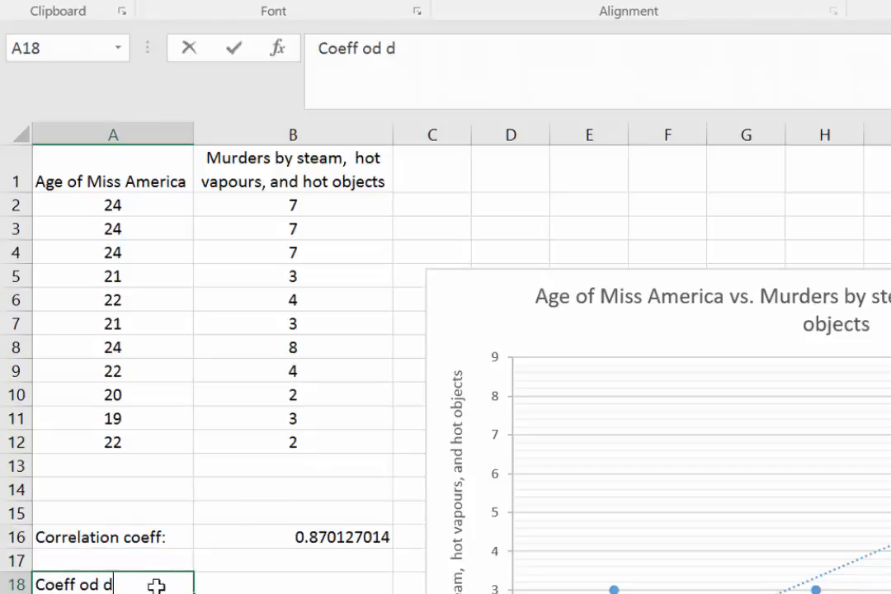
{"action": "key", "text": "BackSpace"}
{"action": "key", "text": "BackSpace"}
{"action": "key", "text": "BackSpace"}
{"action": "type", "text": "f deet"}
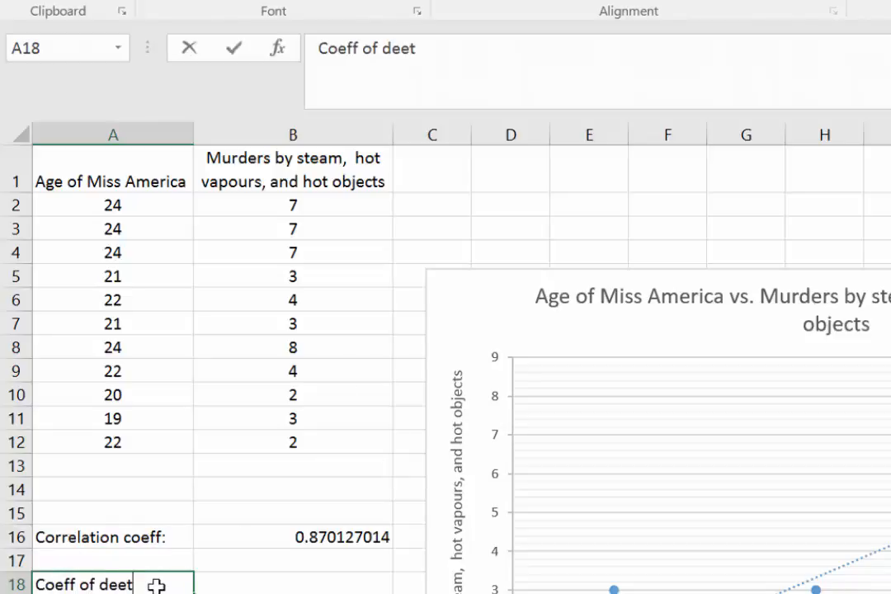
{"action": "key", "text": "BackSpace"}
{"action": "key", "text": "BackSpace"}
{"action": "type", "text": "termin"}
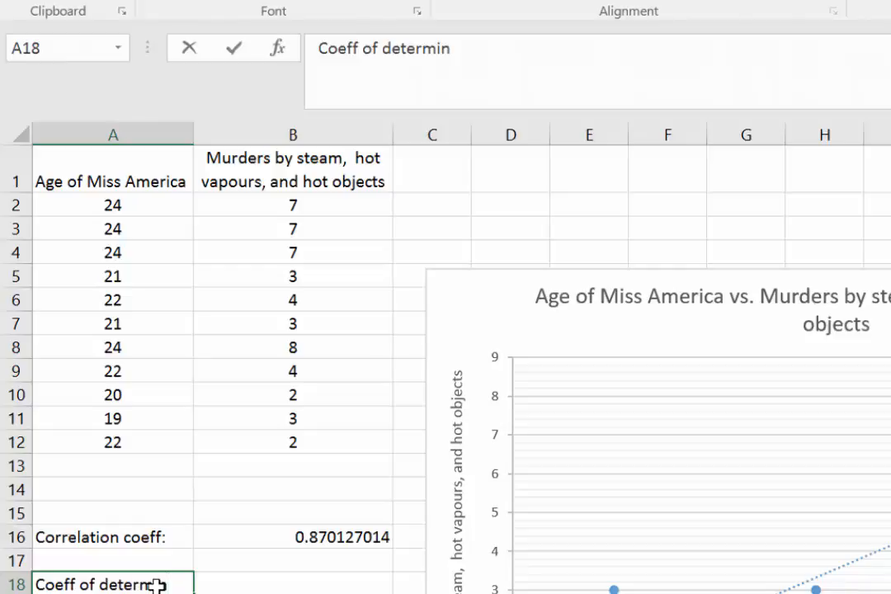
{"action": "type", "text": ":"}
{"action": "key", "text": "Tab"}
Calculate the coefficient of determination in cell B18 by squaring the correlation coefficient with =B16^2.
{"action": "type", "text": "="}
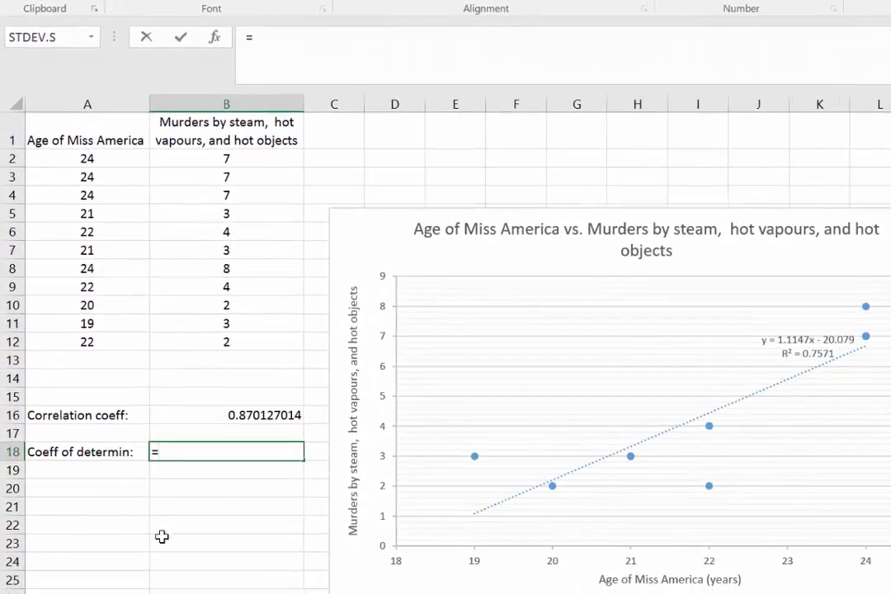
{"action": "left_click", "coordinate": [247, 415]}
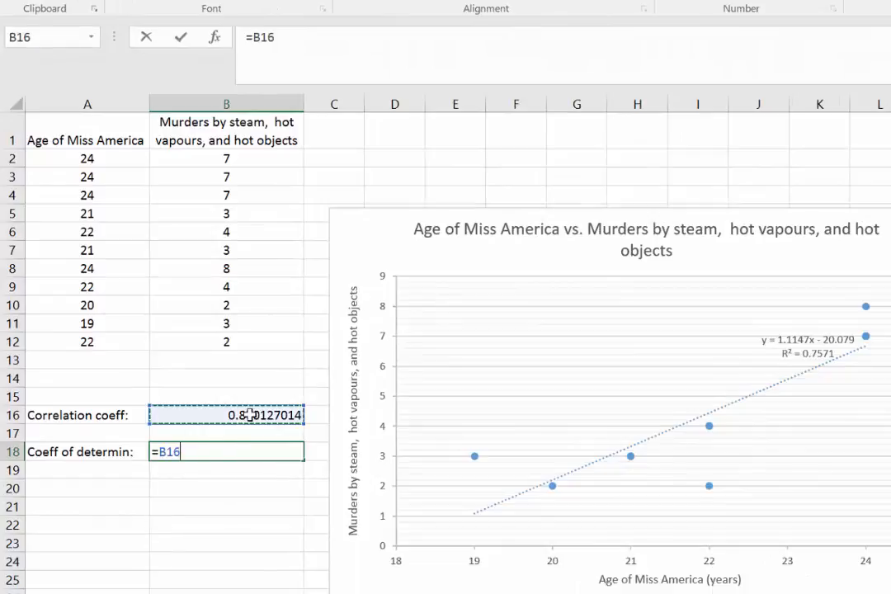
{"action": "type", "text": "^2"}
{"action": "key", "text": "Return"}
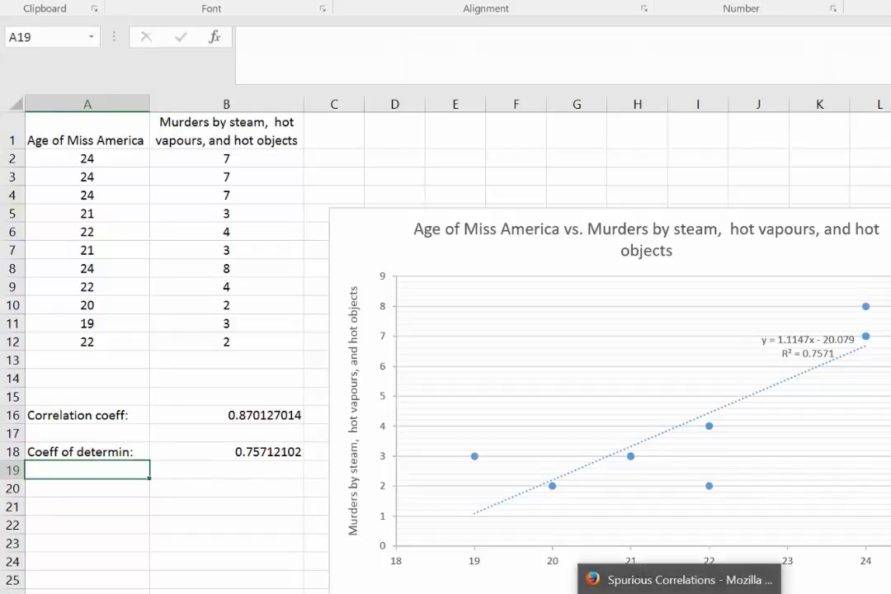
Switch to the Spurious Correlations website in Firefox, then review the activity requirements and the critical values table in the Word documents.
{"action": "left_click", "coordinate": [677, 579]}
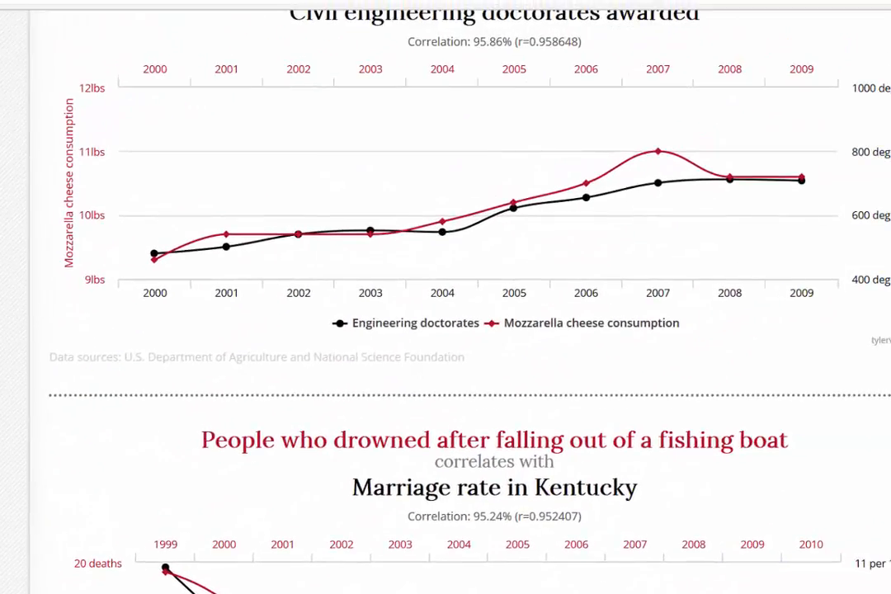
{"action": "scroll", "coordinate": [617, 224], "scroll_direction": "up", "scroll_amount": 15}
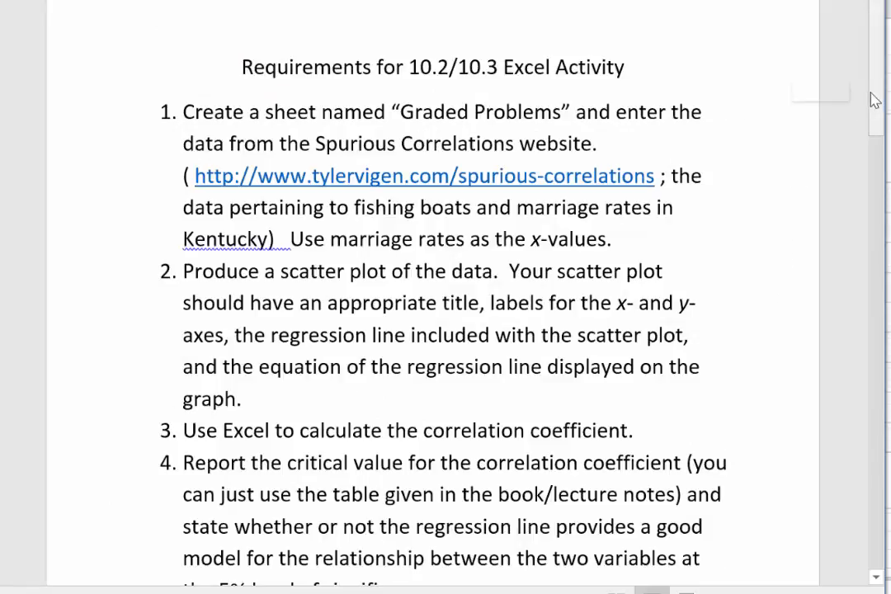
{"action": "mouse_move", "coordinate": [873, 101]}
{"action": "left_mouse_down"}
{"action": "mouse_move", "coordinate": [882, 136]}
{"action": "mouse_move", "coordinate": [885, 524]}
{"action": "mouse_move", "coordinate": [882, 101]}
{"action": "left_mouse_up"}
{"action": "mouse_move", "coordinate": [809, 593]}
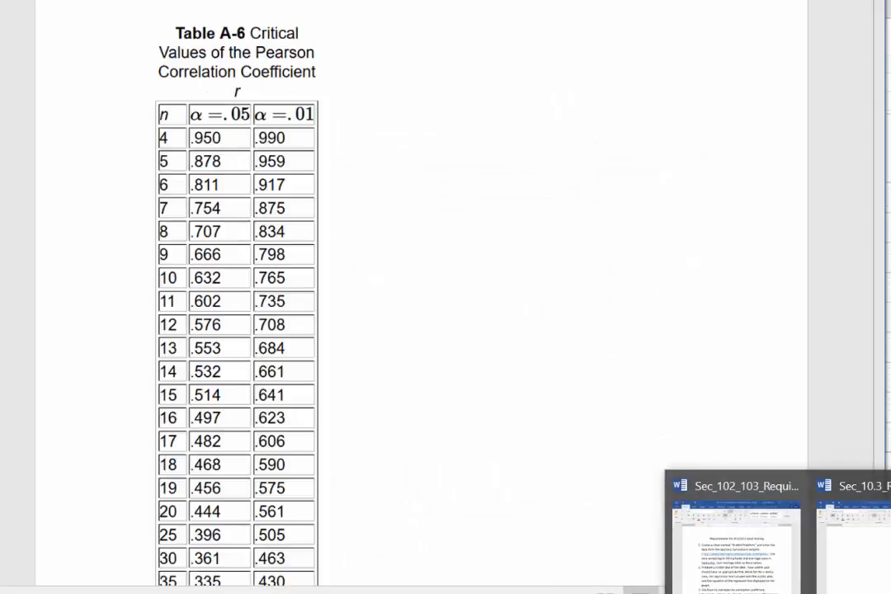
{"action": "left_click", "coordinate": [858, 546]}
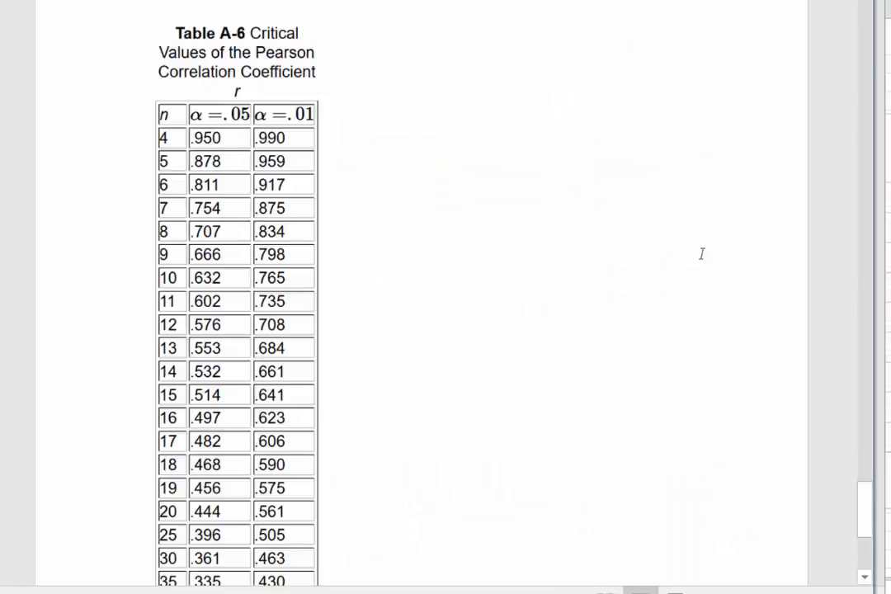
{"action": "mouse_move", "coordinate": [648, 591]}
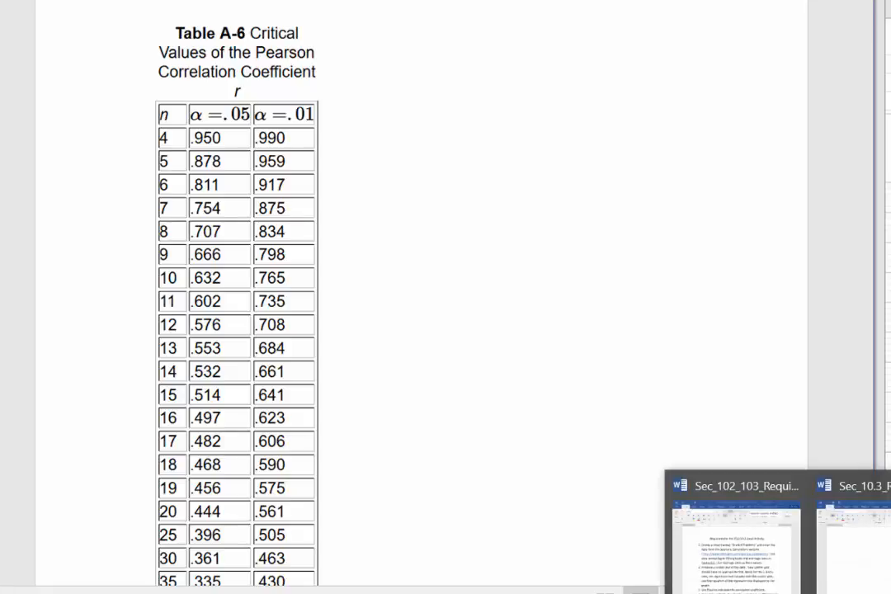
{"action": "left_click", "coordinate": [772, 586]}
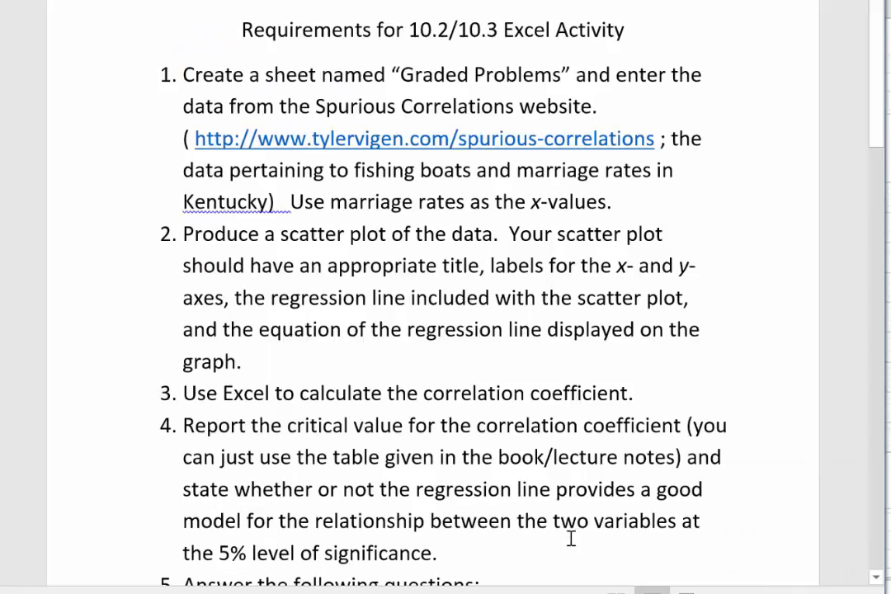
Check the number of data pairs in the Excel worksheet and look up the critical value of r in Word's Table A-6.
{"action": "mouse_move", "coordinate": [809, 592]}
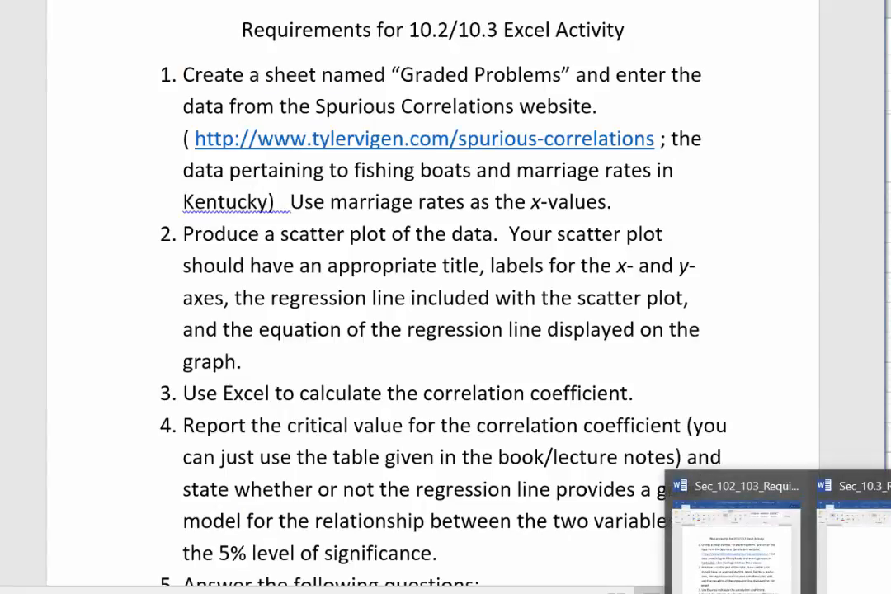
{"action": "left_click", "coordinate": [862, 549]}
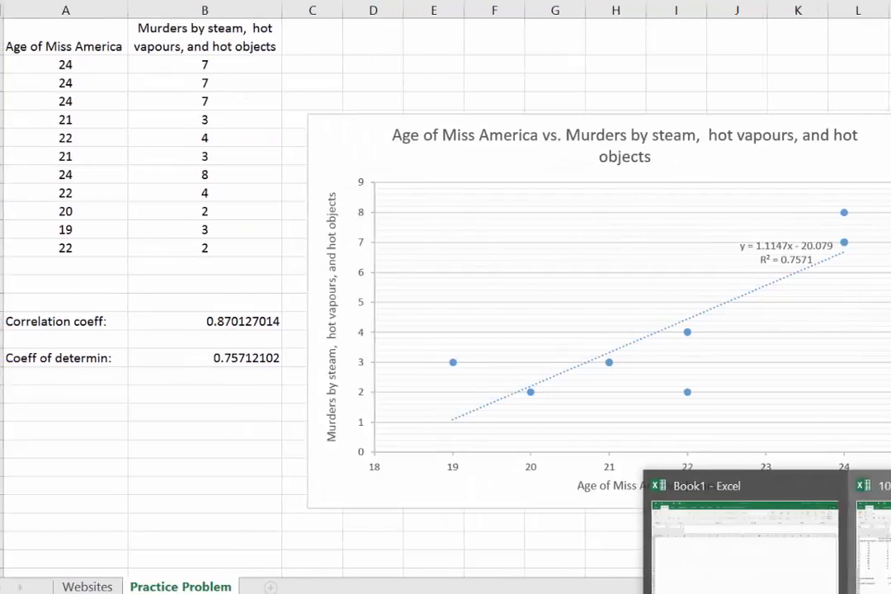
{"action": "left_click", "coordinate": [866, 570]}
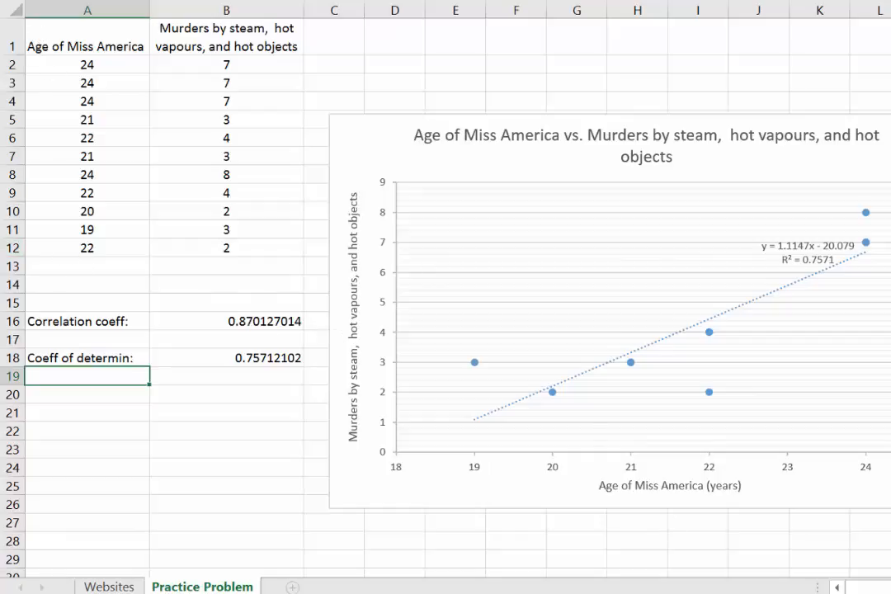
{"action": "mouse_move", "coordinate": [845, 593]}
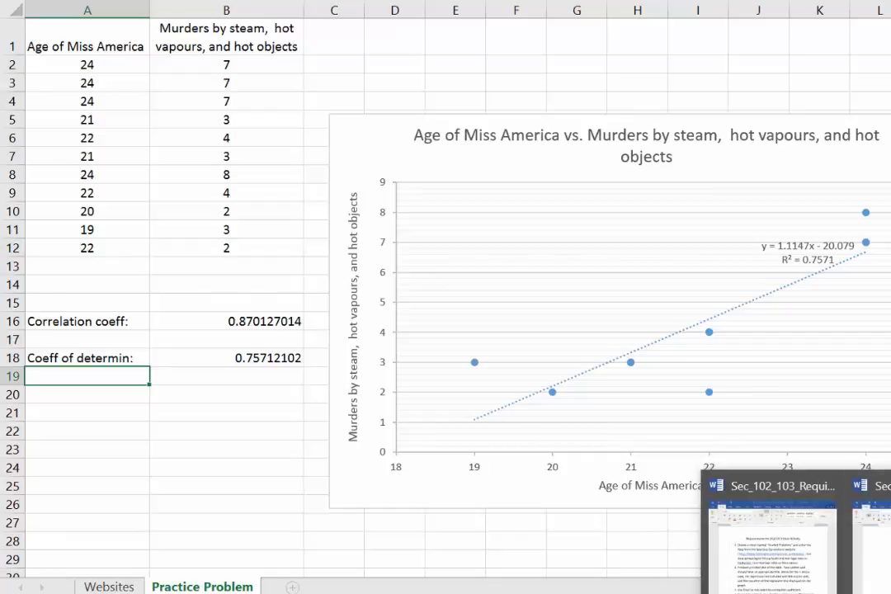
{"action": "left_click", "coordinate": [875, 549]}
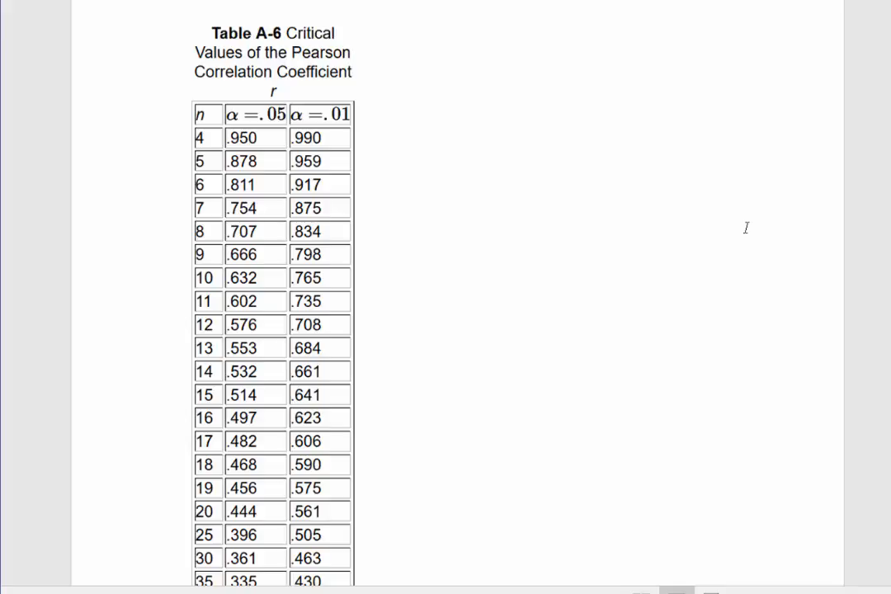
Switch back to Excel and enter the label "Critical value for 6:" in cell A20 and the value .602 in cell B20.
{"action": "key", "text": "alt+Tab"}
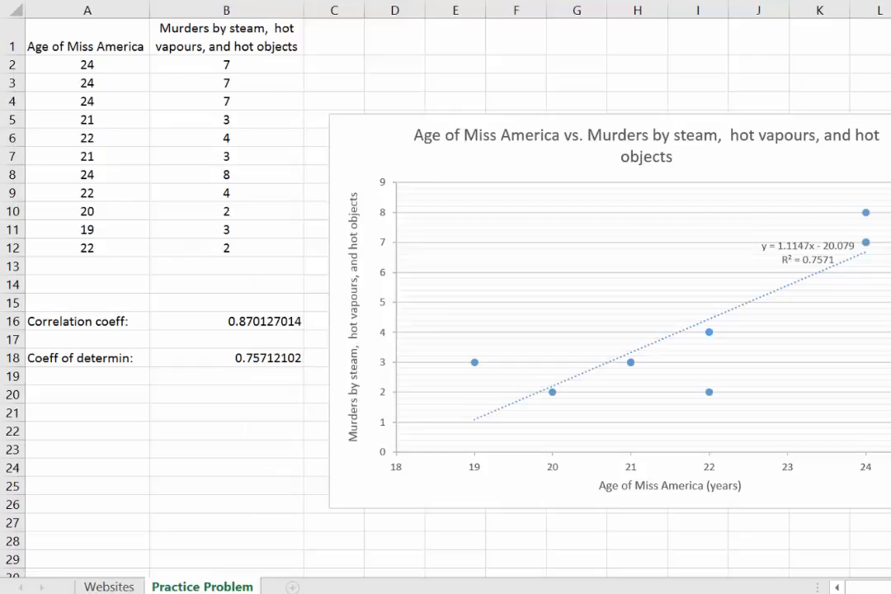
{"action": "left_click", "coordinate": [596, 494]}
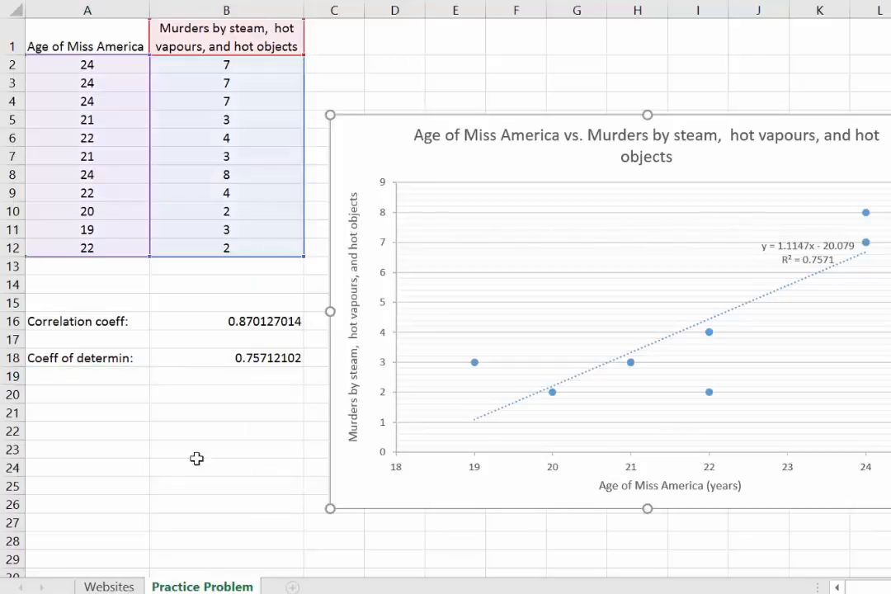
{"action": "left_click", "coordinate": [91, 392]}
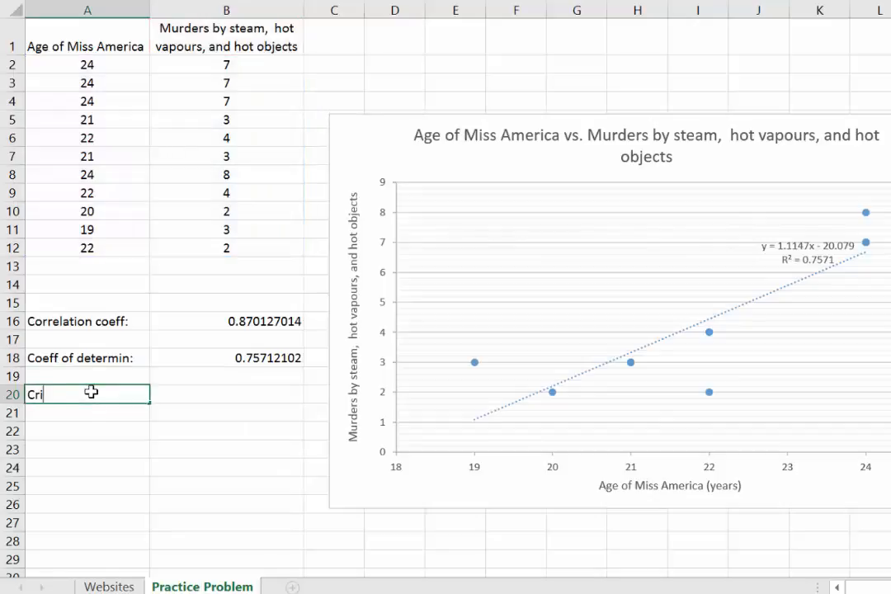
{"action": "type", "text": "Critical value for"}
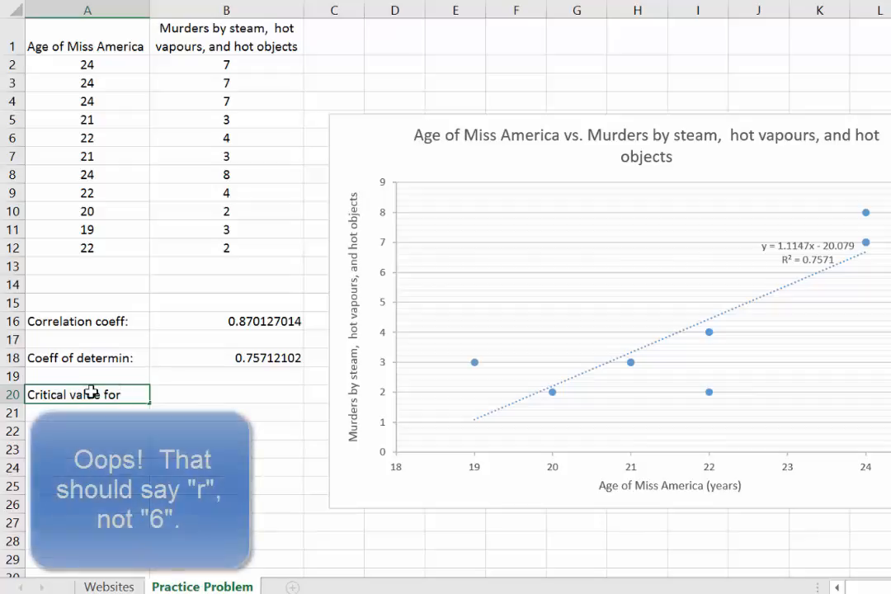
{"action": "type", "text": " 6:"}
{"action": "key", "text": "Tab"}
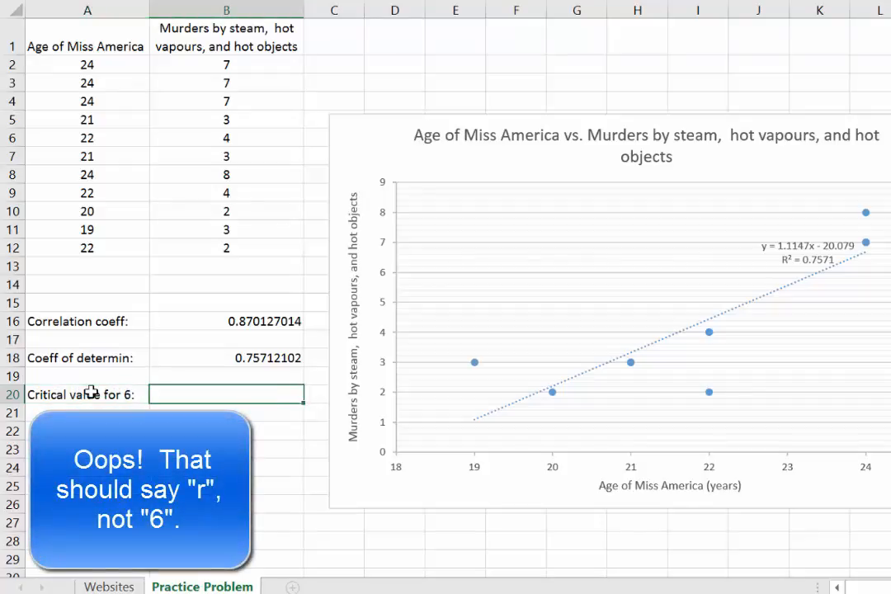
{"action": "type", "text": ".602"}
{"action": "key", "text": "Return"}
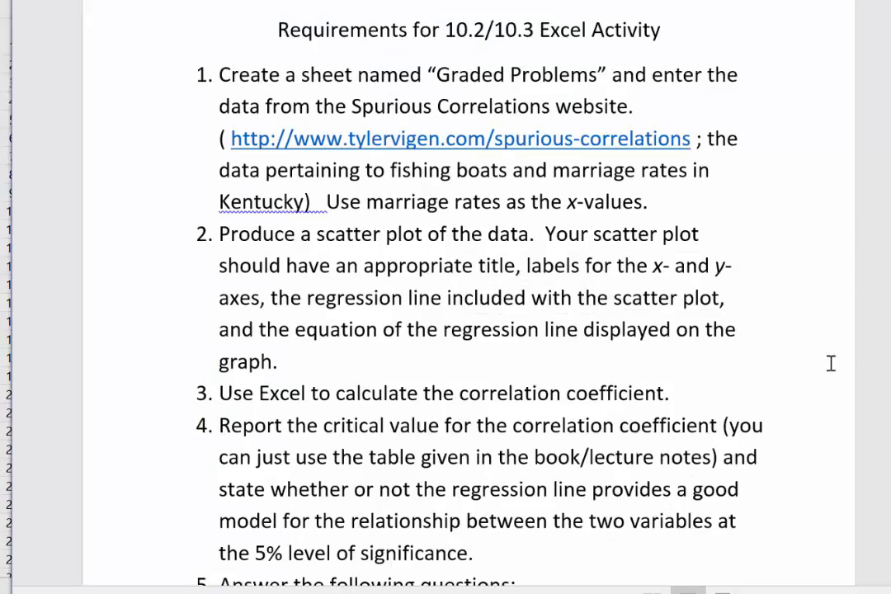
Return from the Word requirements to the Excel workbook and move the scatter chart up and slightly right on the sheet.
{"action": "key", "text": "alt+Tab"}
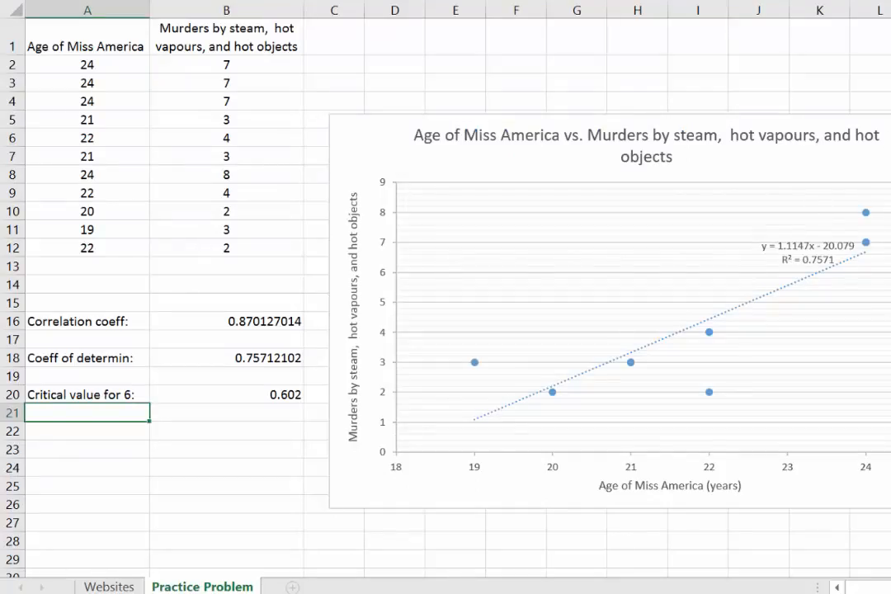
{"action": "left_click_drag", "start_coordinate": [858, 124], "coordinate": [887, 46]}
Start the conclusion in cell A24 with "At the 5% level of significance, our regression line does".
{"action": "left_click", "coordinate": [96, 470]}
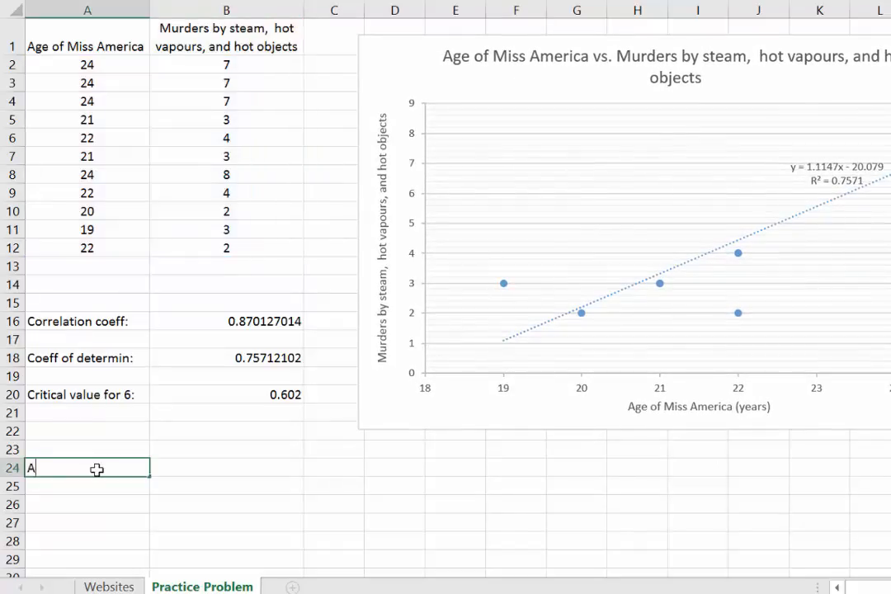
{"action": "type", "text": "At the3"}
{"action": "type", "text": "5"}
{"action": "type", "text": "5"}
{"action": "type", "text": "% leve"}
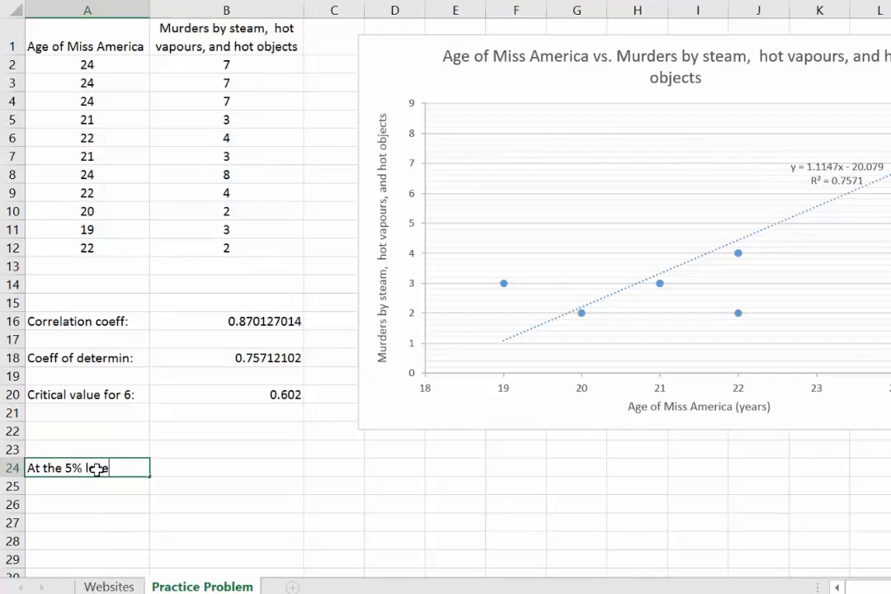
{"action": "type", "text": "l of signif"}
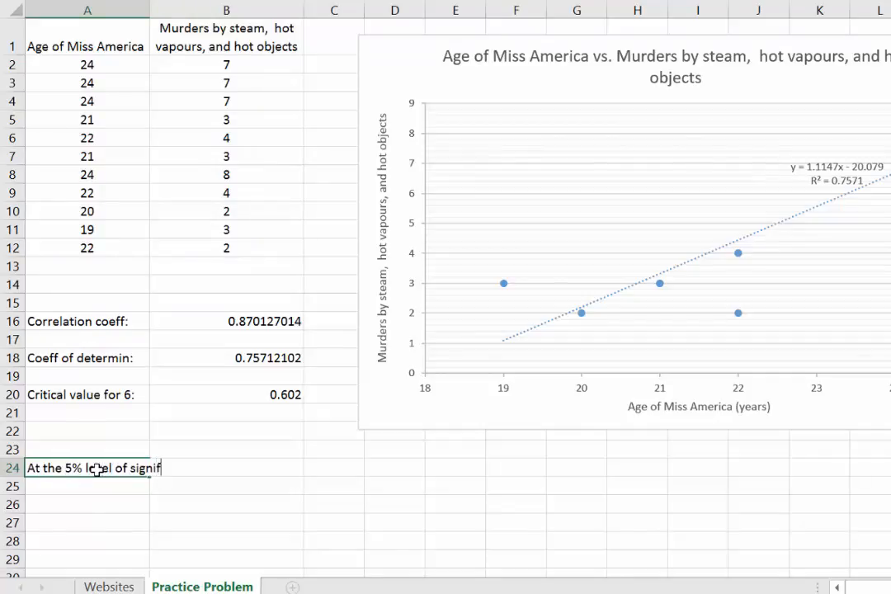
{"action": "type", "text": "icance, our"}
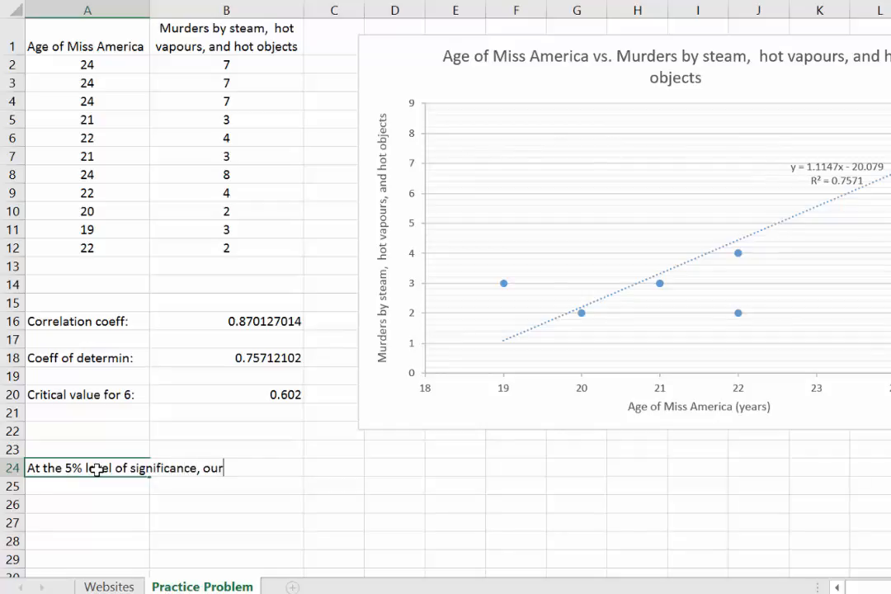
{"action": "type", "text": " regression"}
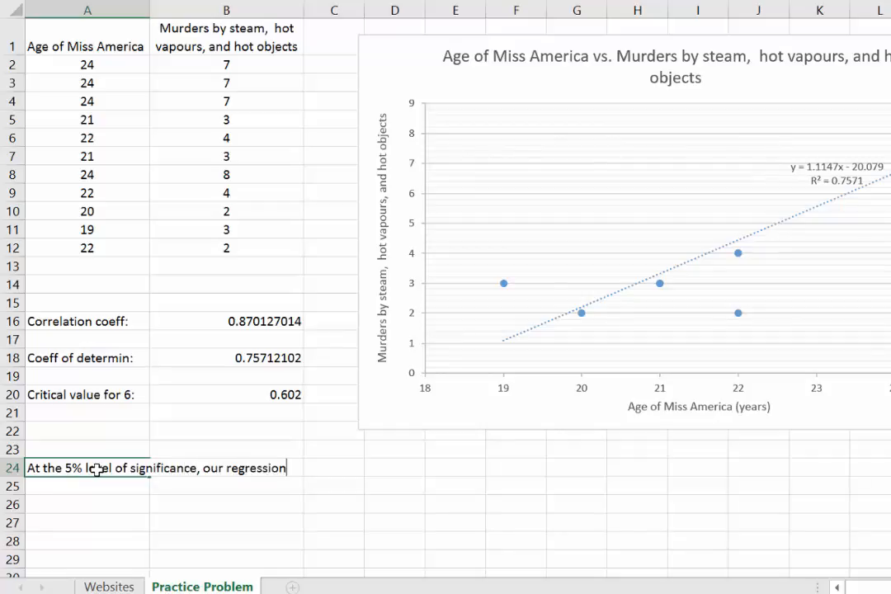
{"action": "type", "text": " line does"}
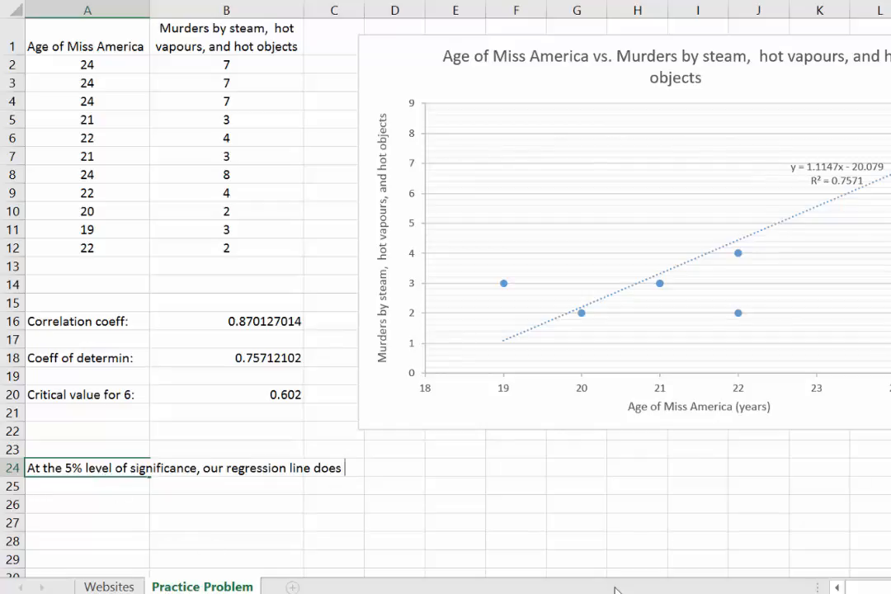
Check the requirements in Word, then complete A24's sentence in Excel with "provide a good model for the relationship between the two variables.".
{"action": "mouse_move", "coordinate": [850, 592]}
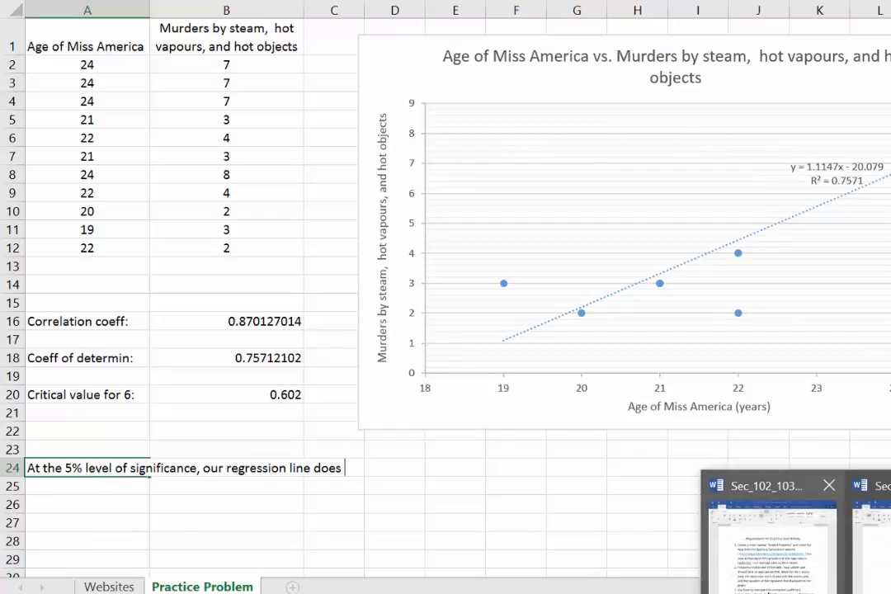
{"action": "left_click", "coordinate": [776, 549]}
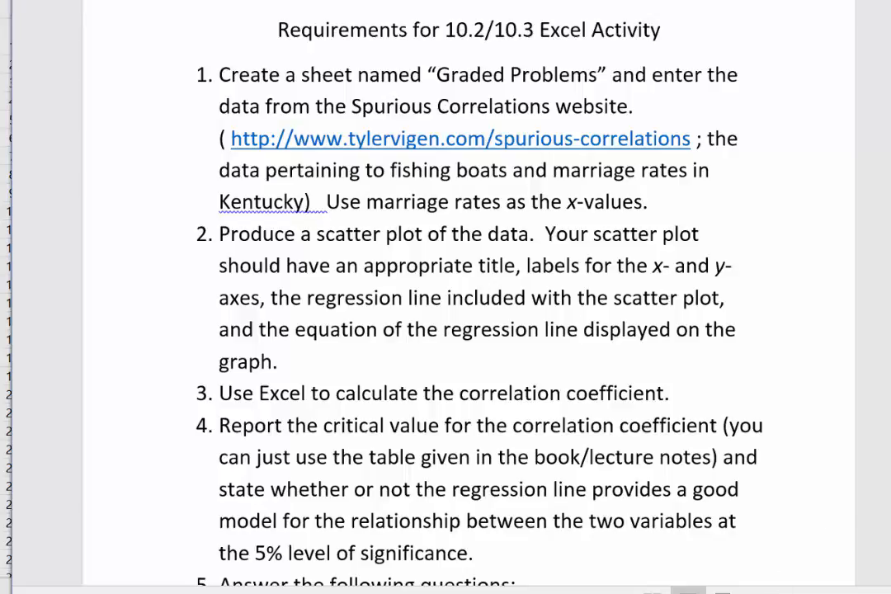
{"action": "left_click", "coordinate": [842, 592]}
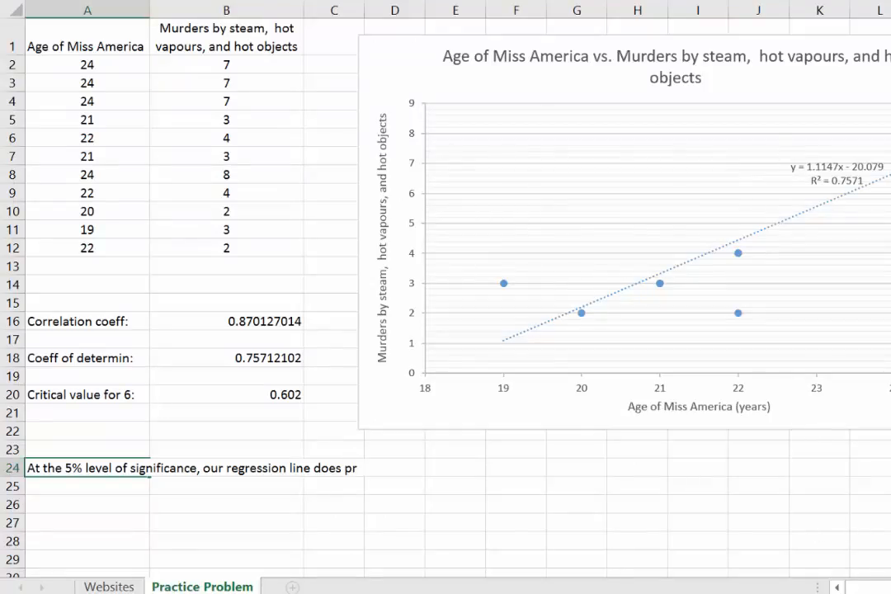
{"action": "type", "text": "ood"}
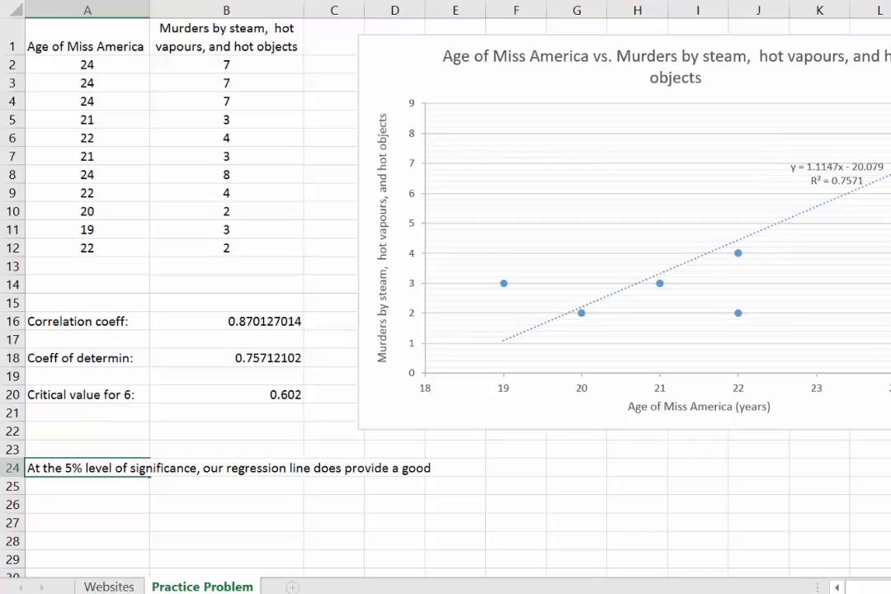
{"action": "type", "text": " model for the re"}
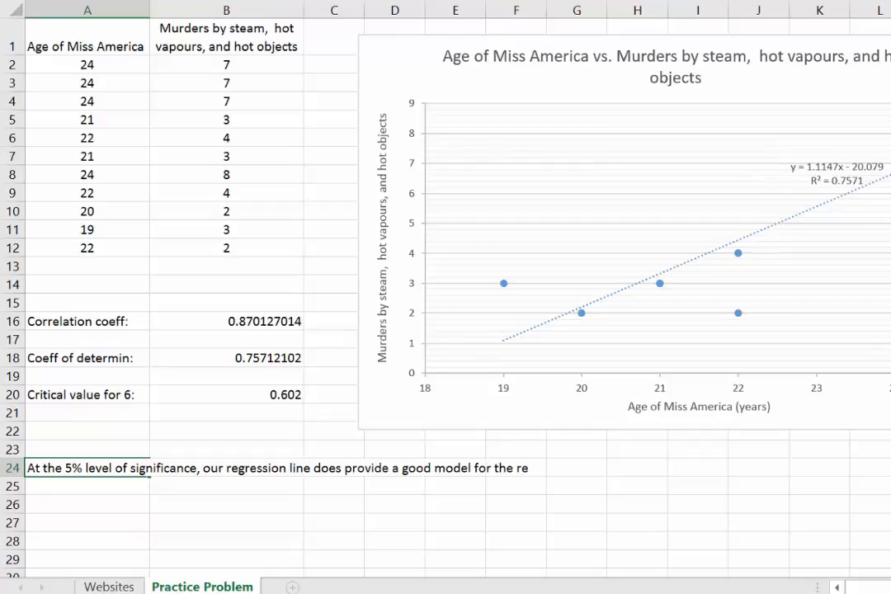
{"action": "type", "text": "lationship between the t"}
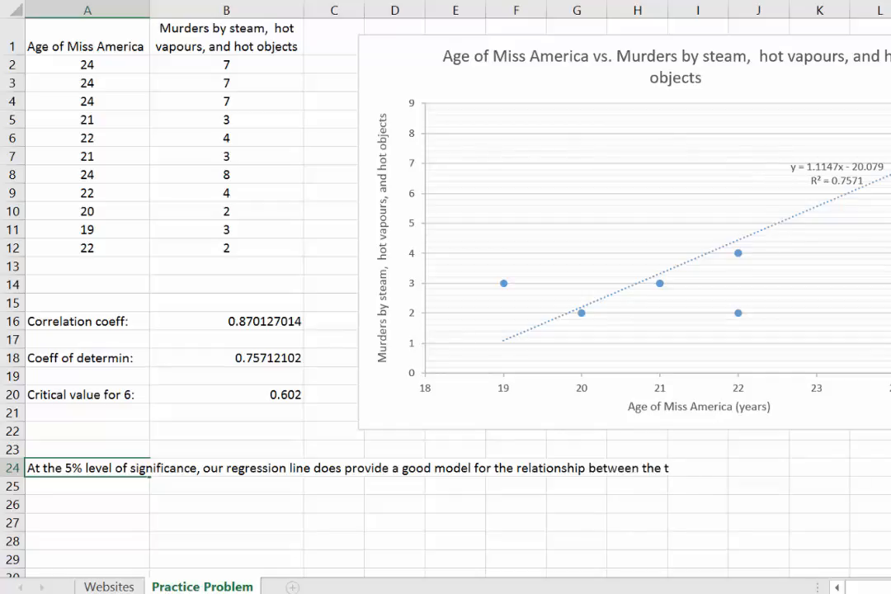
{"action": "type", "text": "les."}
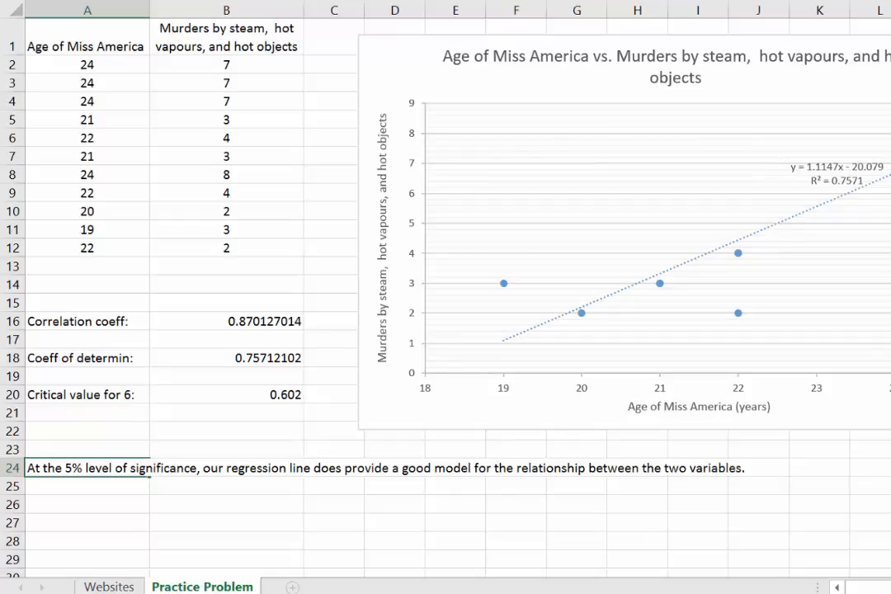
{"action": "key", "text": "Return"}
Enter the supporting note "(r = 0.8701; greater than the critical value of 0.602)" in cell A25.
{"action": "type", "text": "(r ="}
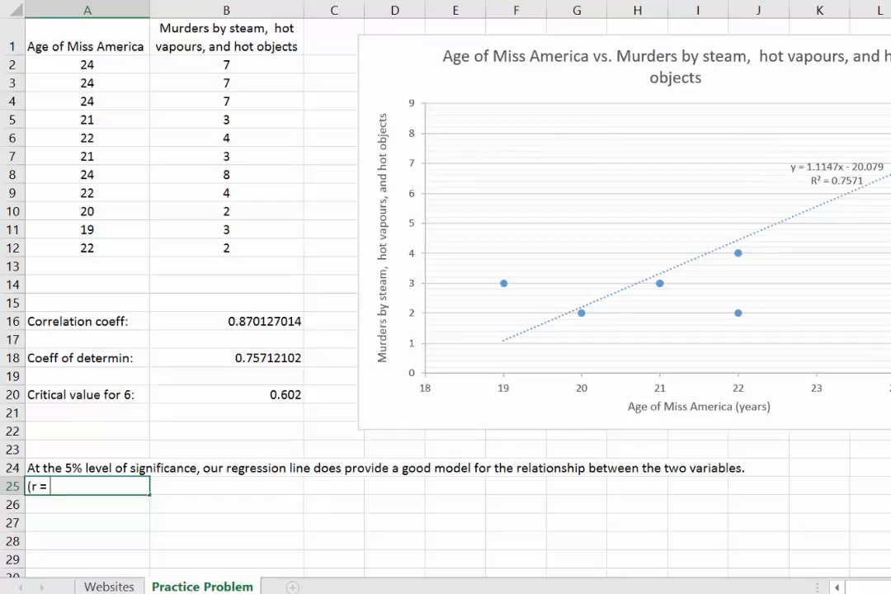
{"action": "type", "text": "0.8701; greater th"}
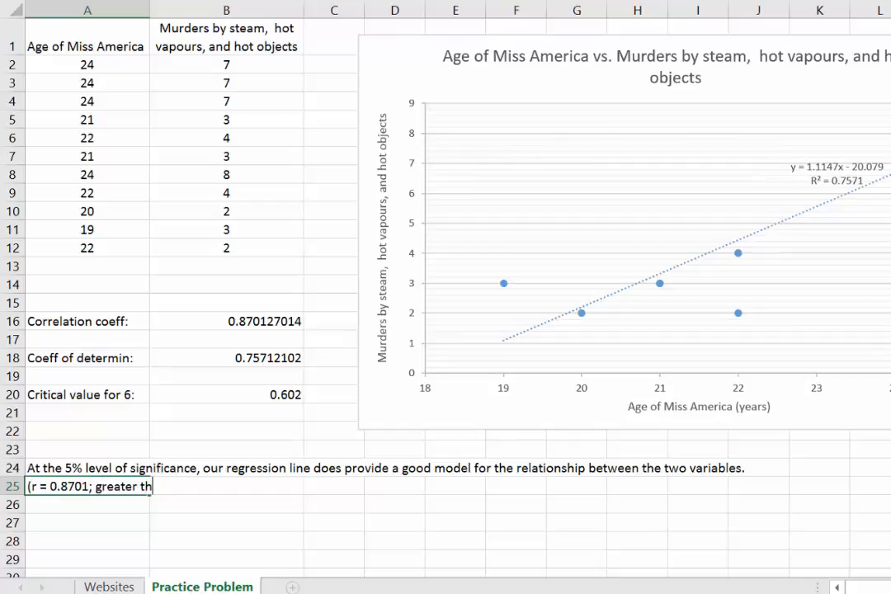
{"action": "type", "text": "an the critical value of"}
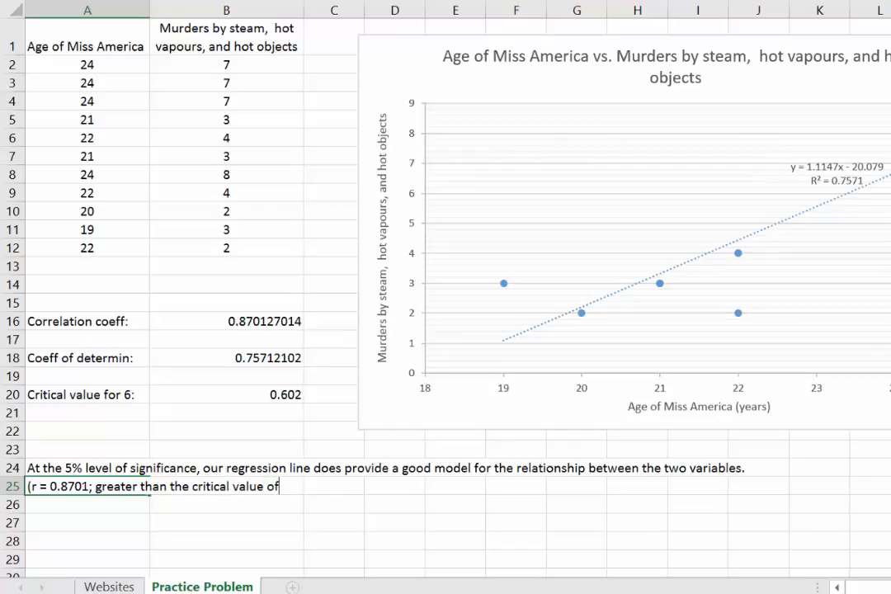
{"action": "type", "text": " 0."}
{"action": "type", "text": "602)"}
{"action": "key", "text": "Return"}
Enter the statement "In 2015, the age of Miss America was 23." in cell A27 of the Practice Problem sheet.
{"action": "key", "text": "alt+Tab"}
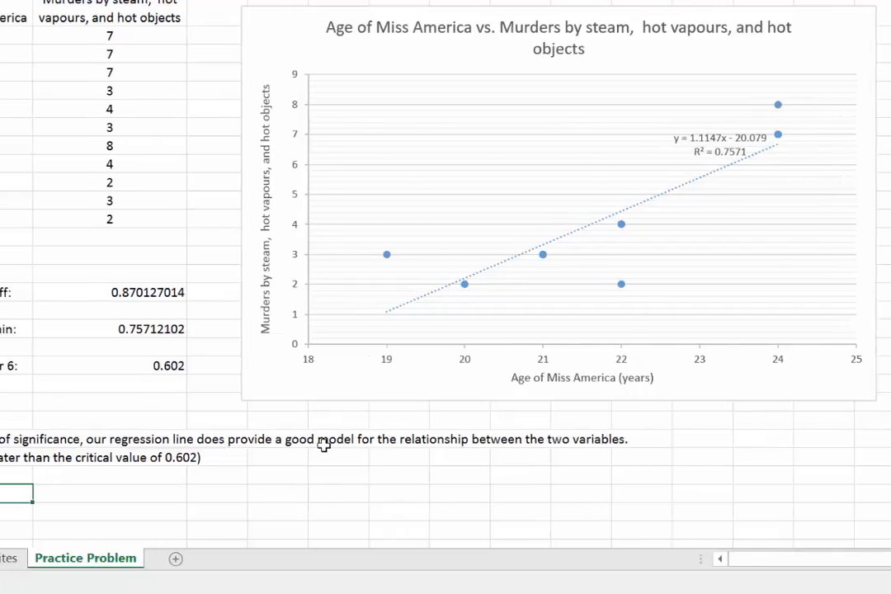
{"action": "type", "text": "In 201"}
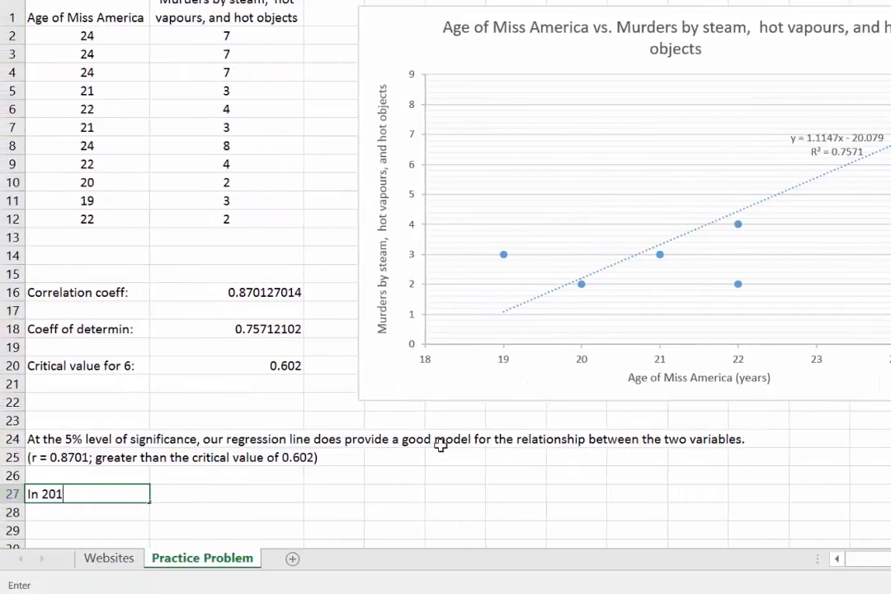
{"action": "type", "text": "5, the age of Miss "}
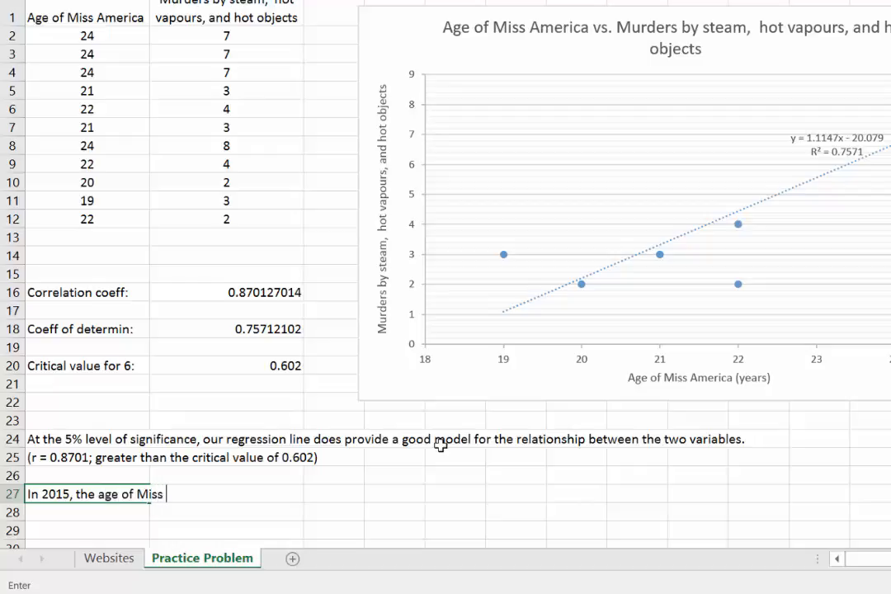
{"action": "type", "text": "America was"}
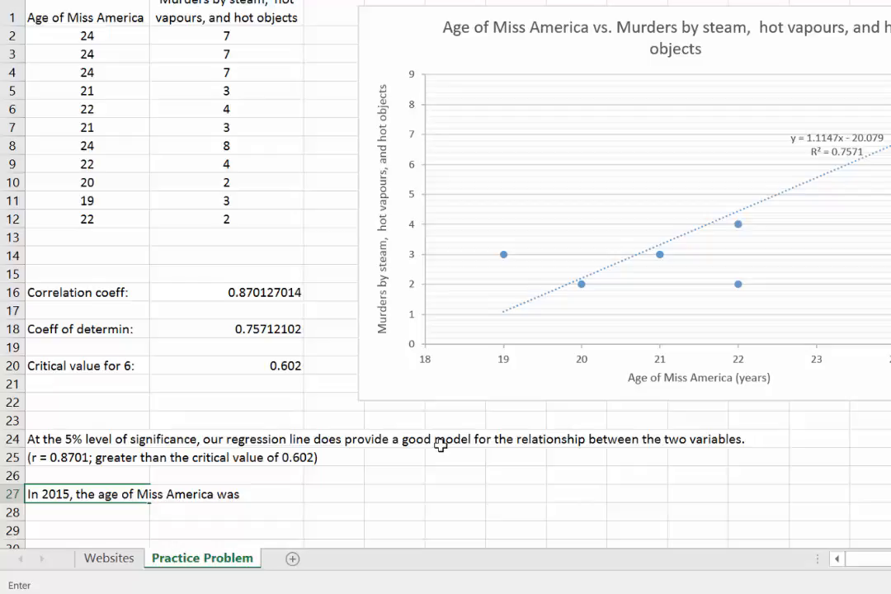
{"action": "type", "text": " 23."}
{"action": "key", "text": "Return"}
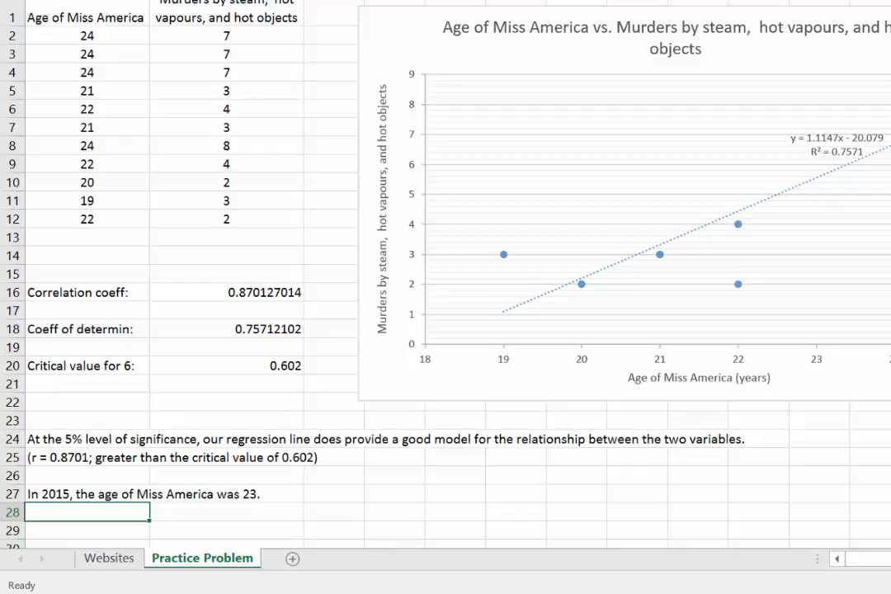
Enter the label "Equation of regression line:" in cell A28, directly below the 2015 statement.
{"action": "key", "text": "Down"}
{"action": "key", "text": "Down"}
{"action": "key", "text": "Down"}
{"action": "key", "text": "Down"}
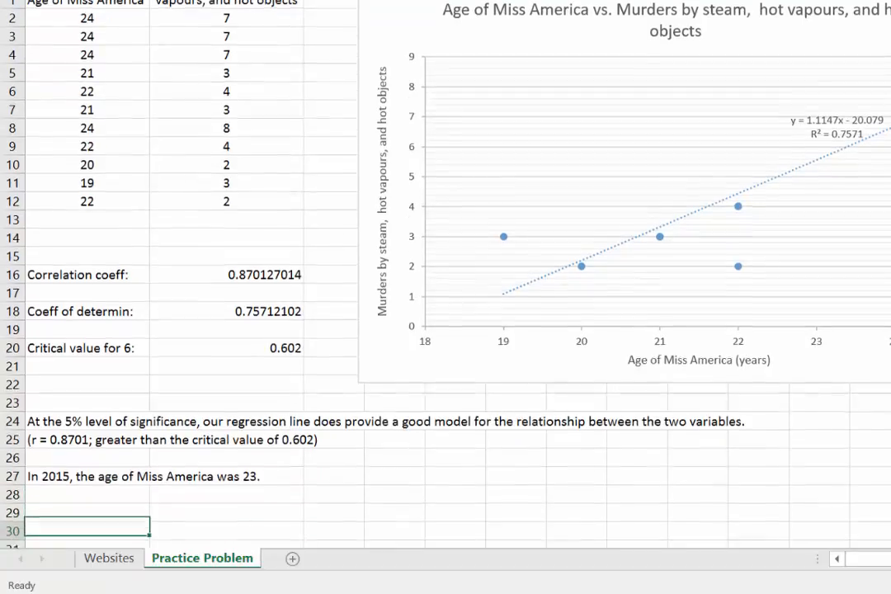
{"action": "key", "text": "Up"}
{"action": "key", "text": "Up"}
{"action": "key", "text": "Up"}
{"action": "key", "text": "Up"}
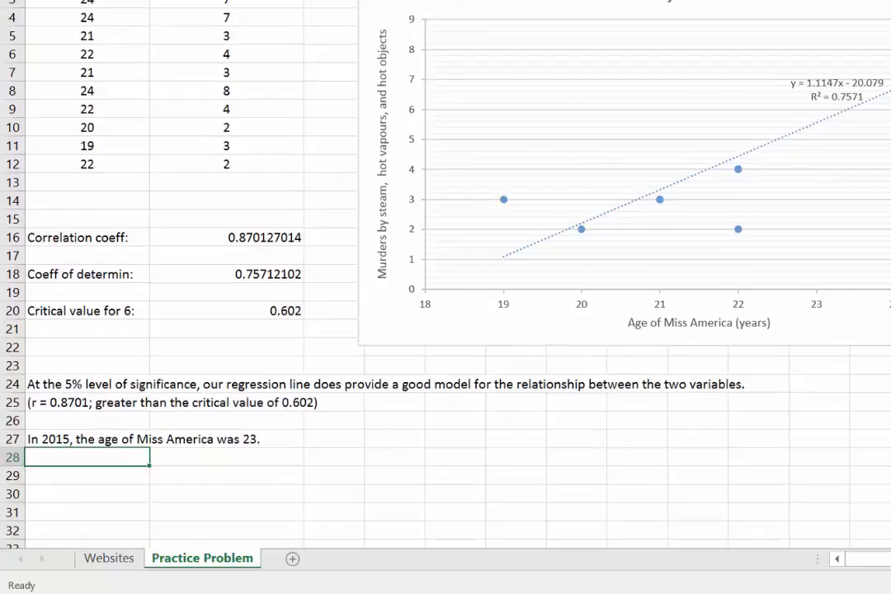
{"action": "type", "text": "Equation of re"}
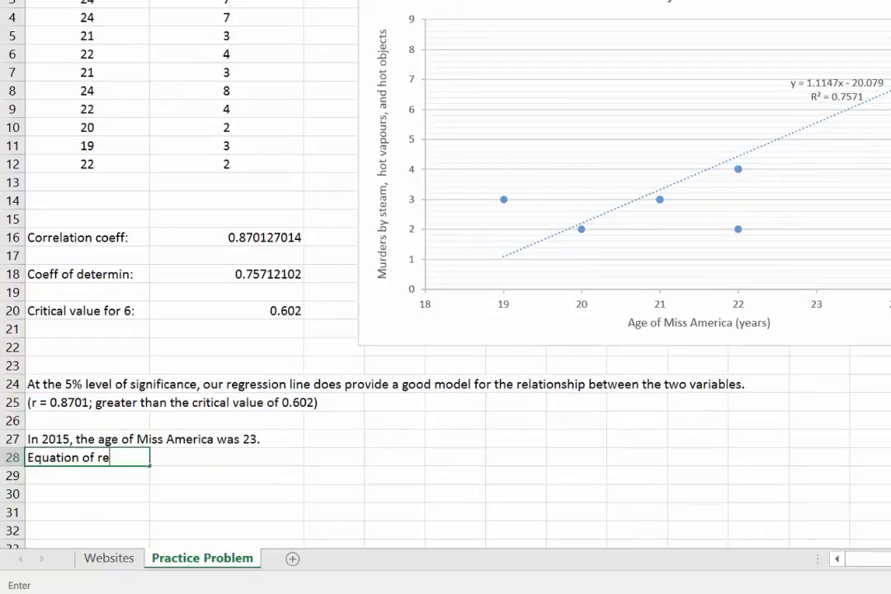
{"action": "type", "text": "gressions"}
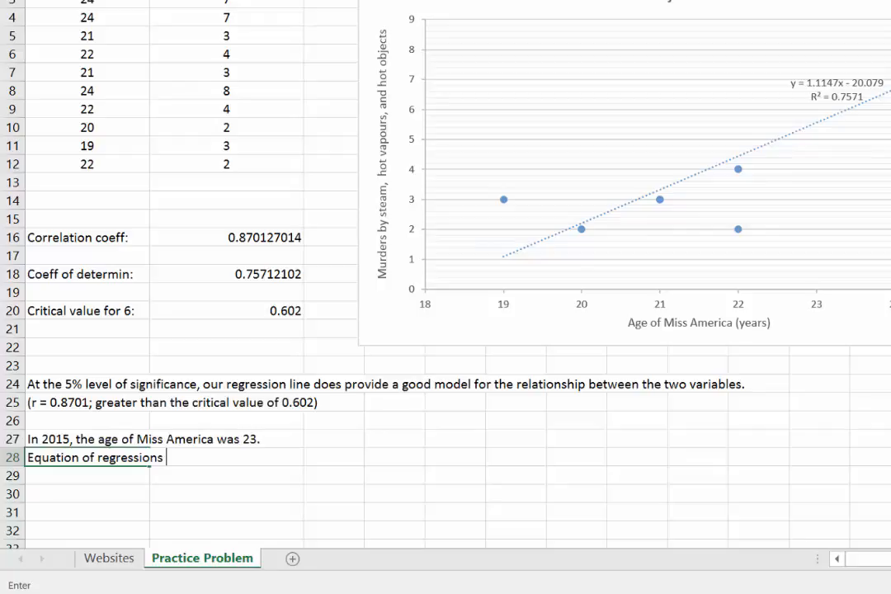
{"action": "key", "text": "BackSpace"}
{"action": "key", "text": "BackSpace"}
{"action": "type", "text": "line:"}
{"action": "key", "text": "Tab"}
{"action": "key", "text": "Tab"}
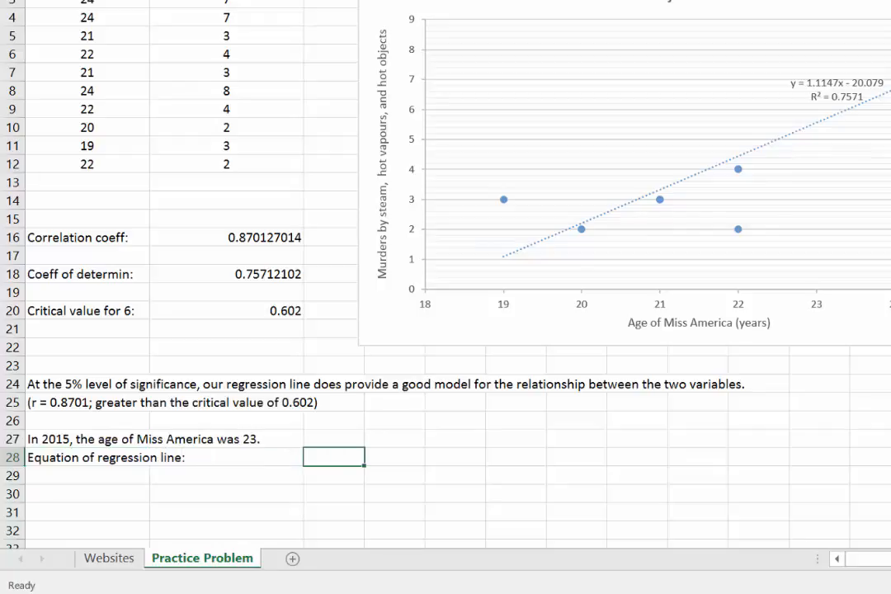
Enter the regression equation "y = 1.1147x - 20.079" as text in cell C28.
{"action": "type", "text": "y = 1.1147"}
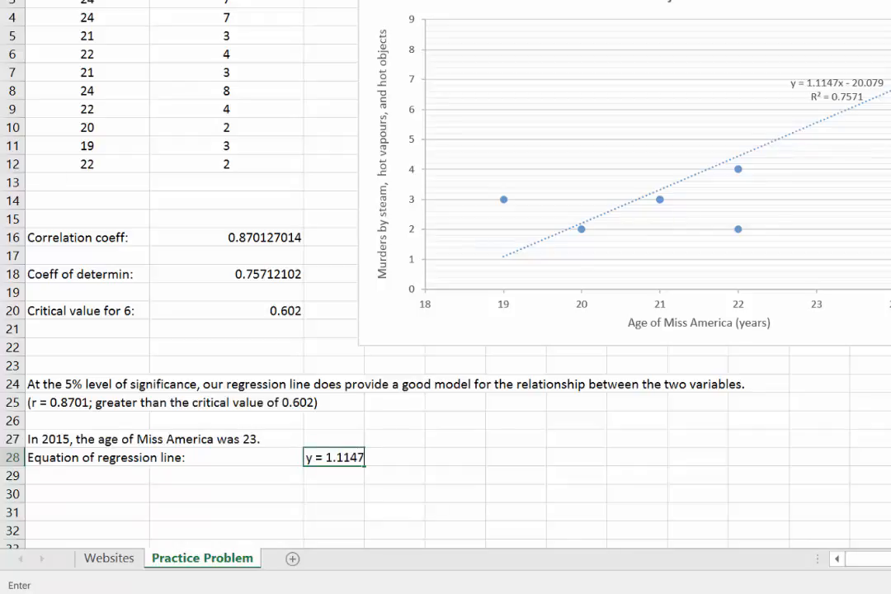
{"action": "type", "text": "x - 20.079"}
{"action": "key", "text": "Return"}
{"action": "key", "text": "Return"}
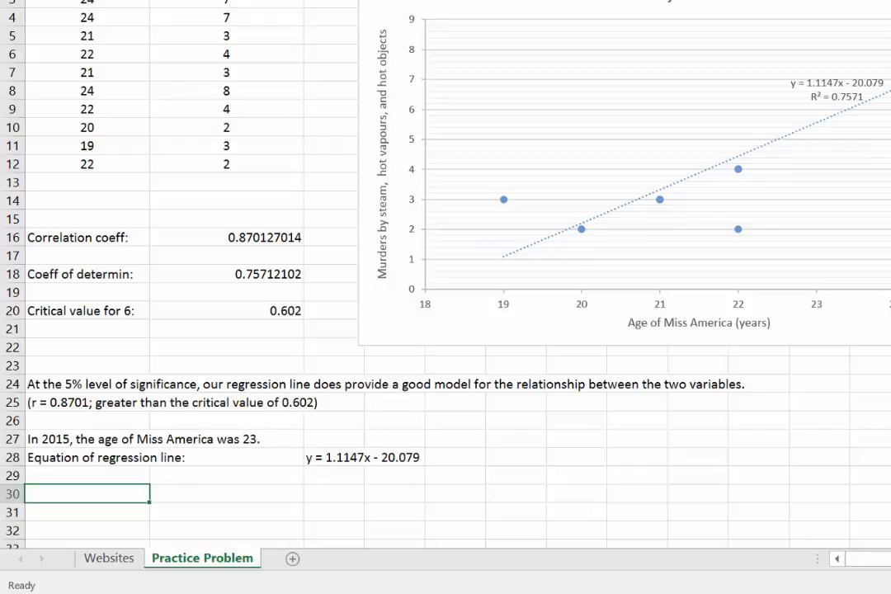
Enter the label "Best predicted value for the number of murders by steam, hot vapours, and hot objects was:" in cell A30.
{"action": "type", "text": "Best predi"}
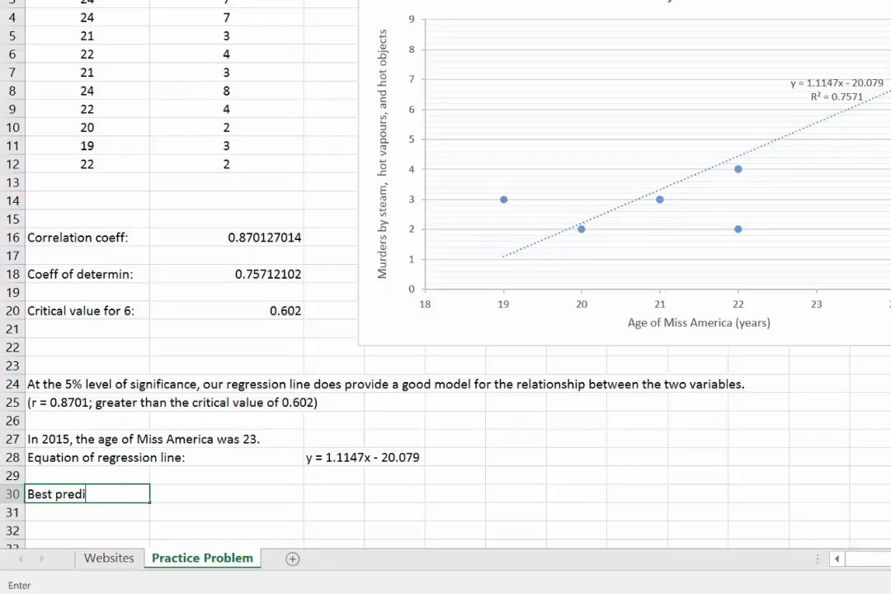
{"action": "type", "text": "cted value fo"}
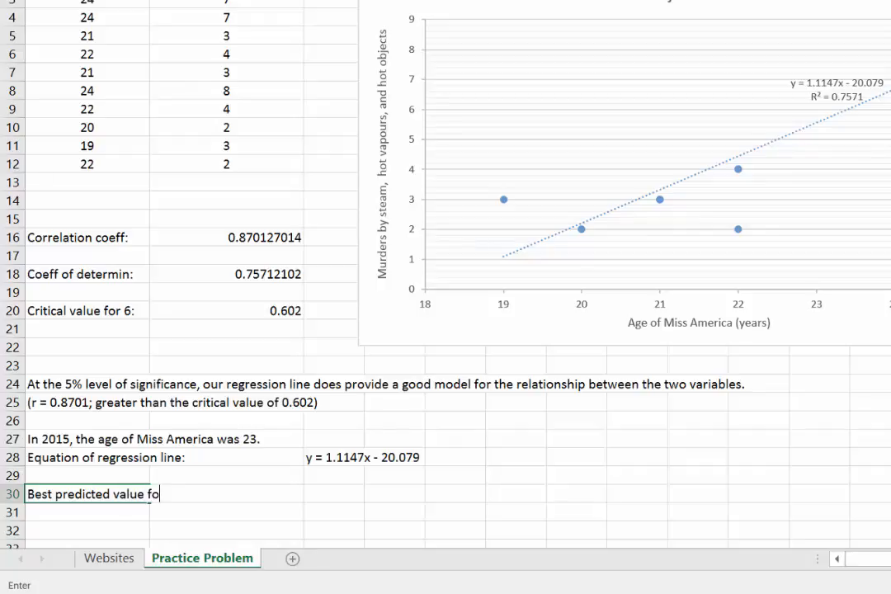
{"action": "type", "text": "r the number"}
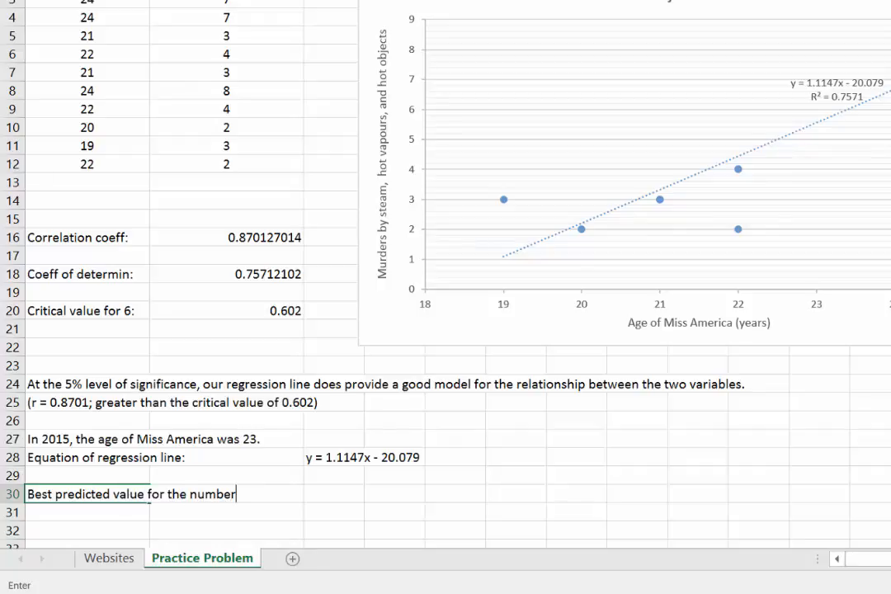
{"action": "type", "text": " of murders b"}
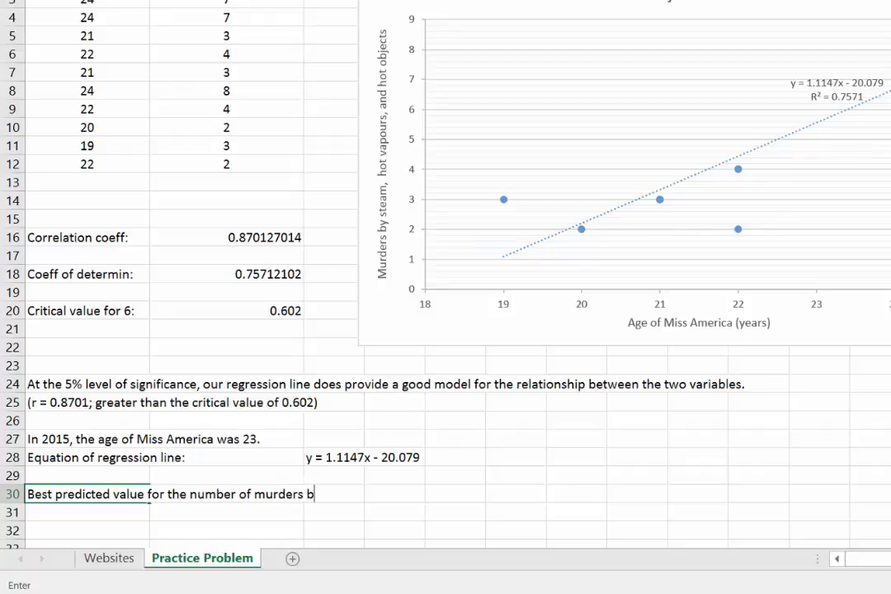
{"action": "type", "text": "y steam, hot vapou"}
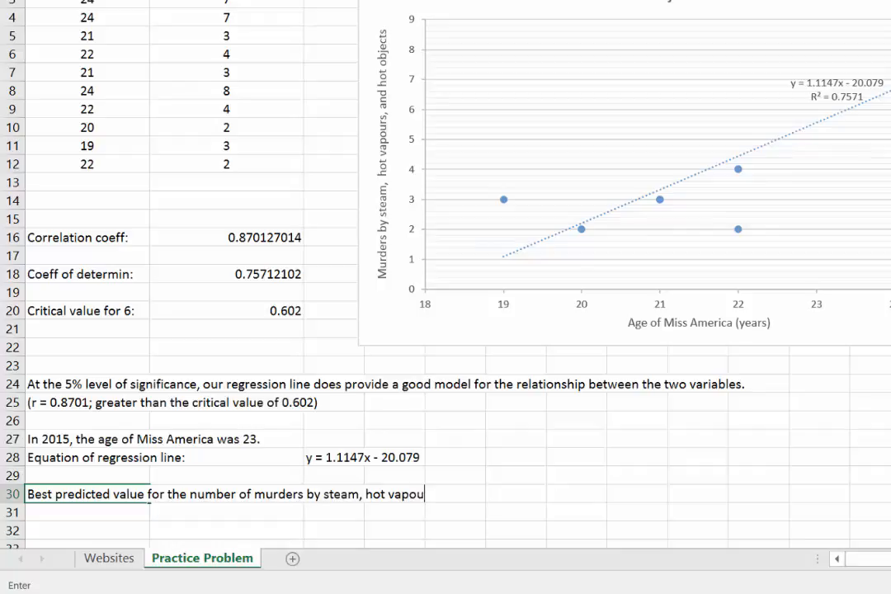
{"action": "type", "text": "rs, and hot"}
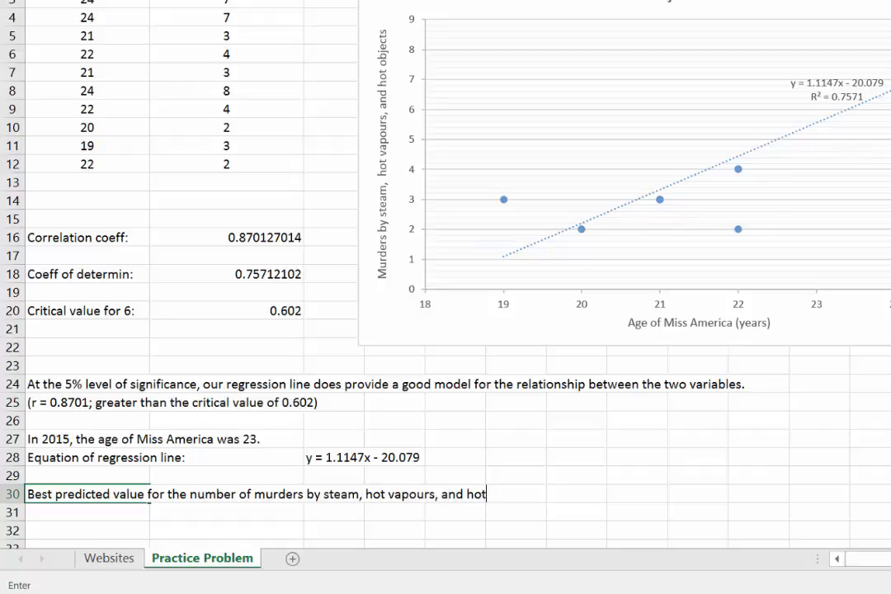
{"action": "type", "text": " objects was:"}
{"action": "key", "text": "Tab"}
{"action": "key", "text": "Tab"}
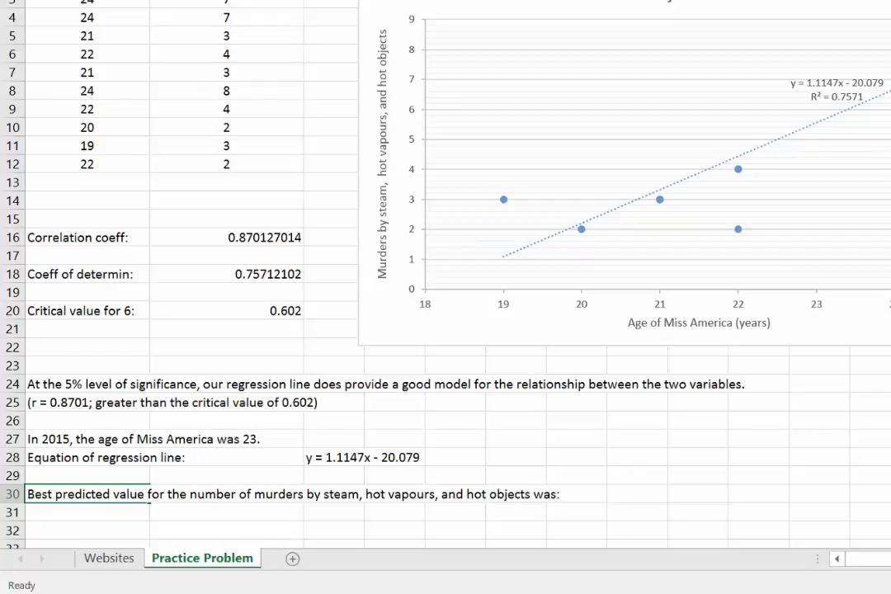
Calculate the best predicted number of murders in cell H30 with the formula =1.1147*23-20.079.
{"action": "key", "text": "Tab"}
{"action": "key", "text": "Tab"}
{"action": "key", "text": "Tab"}
{"action": "key", "text": "Tab"}
{"action": "key", "text": "Tab"}
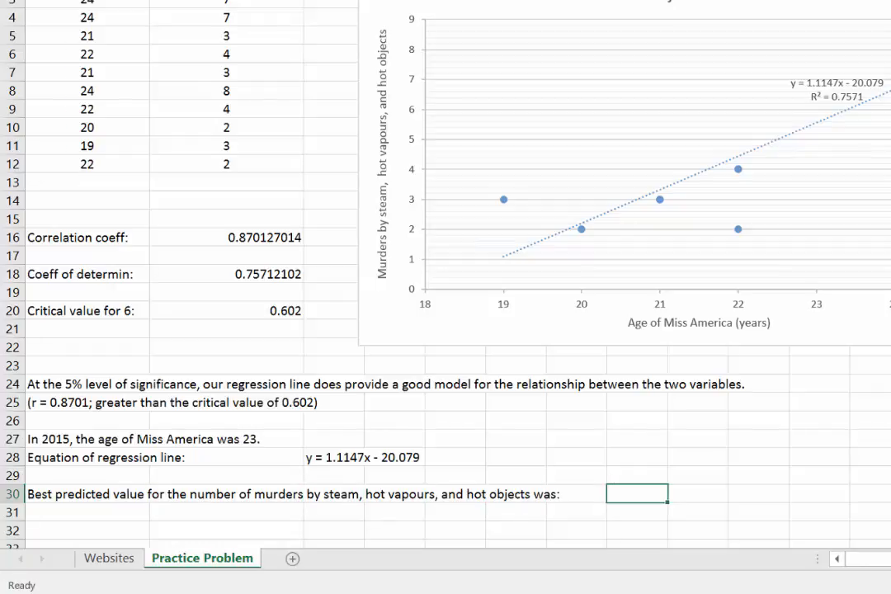
{"action": "type", "text": "="}
{"action": "left_click", "coordinate": [377, 532]}
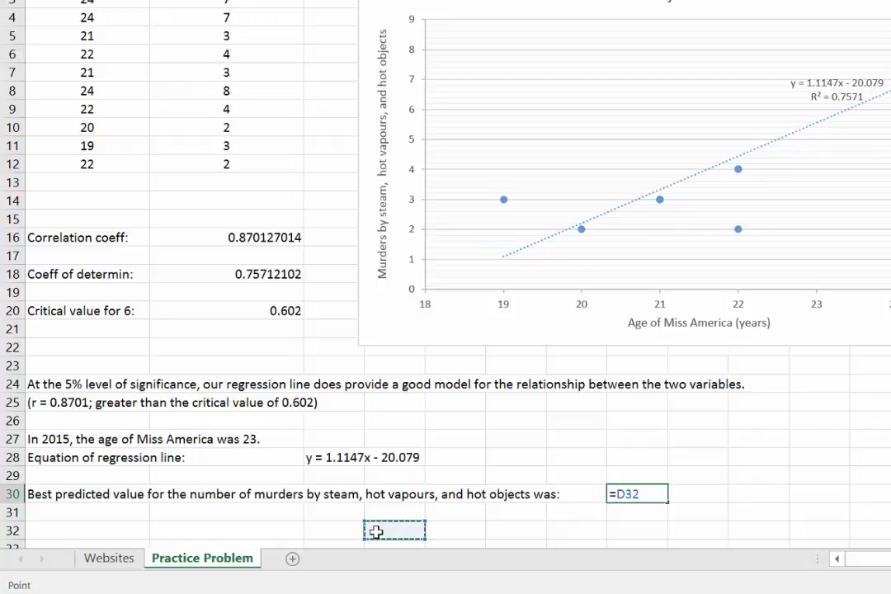
{"action": "type", "text": "1.1"}
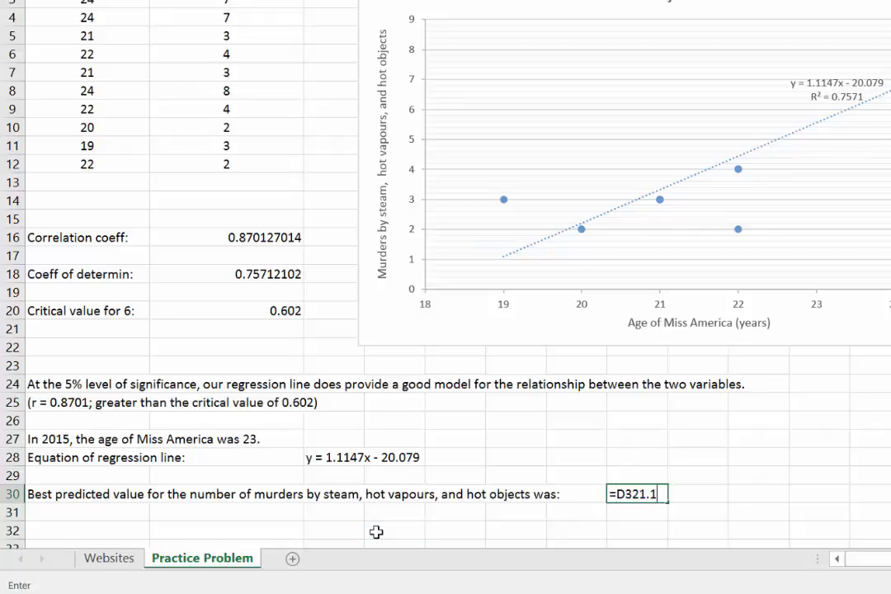
{"action": "type", "text": "147*"}
{"action": "left_click", "coordinate": [635, 498]}
{"action": "key", "text": "BackSpace"}
{"action": "key", "text": "BackSpace"}
{"action": "key", "text": "BackSpace"}
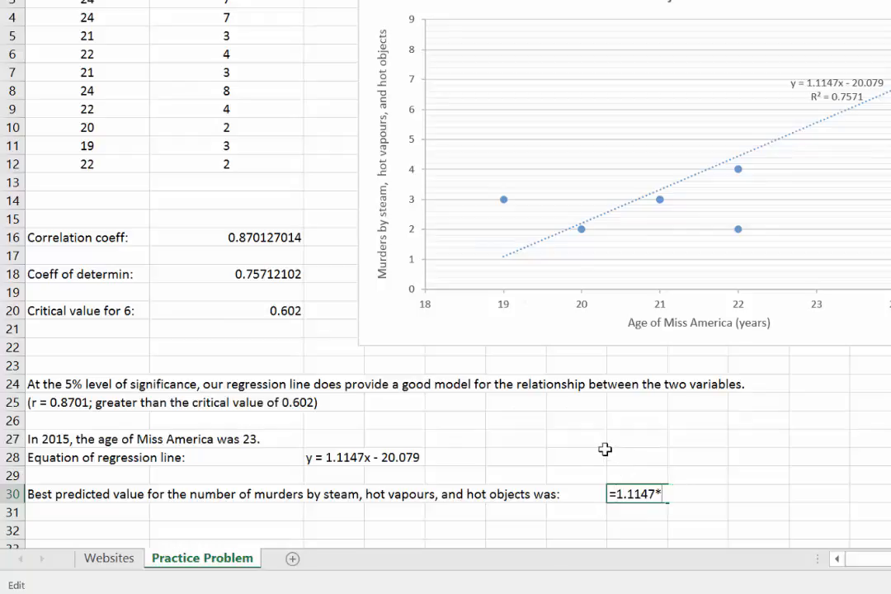
{"action": "type", "text": "23-20.079"}
{"action": "key", "text": "Return"}
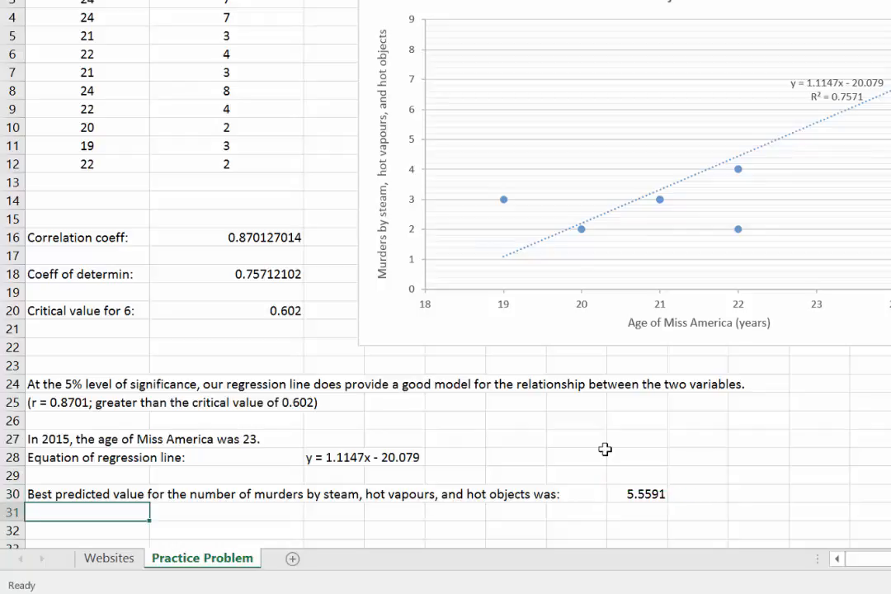
Add the unit label "murders" in cell I30 beside the predicted value.
{"action": "scroll", "coordinate": [652, 452], "scroll_direction": "down", "scroll_amount": 1}
{"action": "left_click", "coordinate": [691, 457]}
{"action": "type", "text": "murders"}
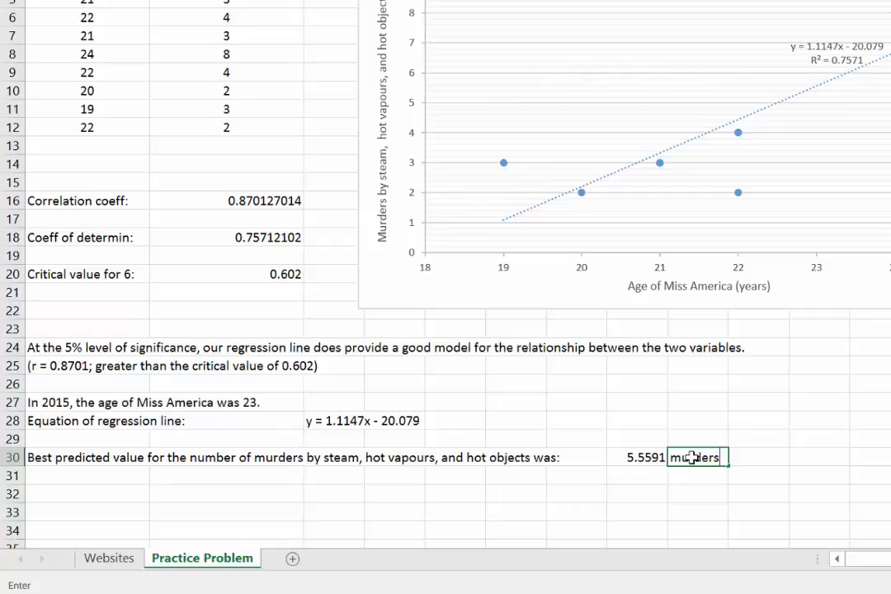
{"action": "key", "text": "Return"}
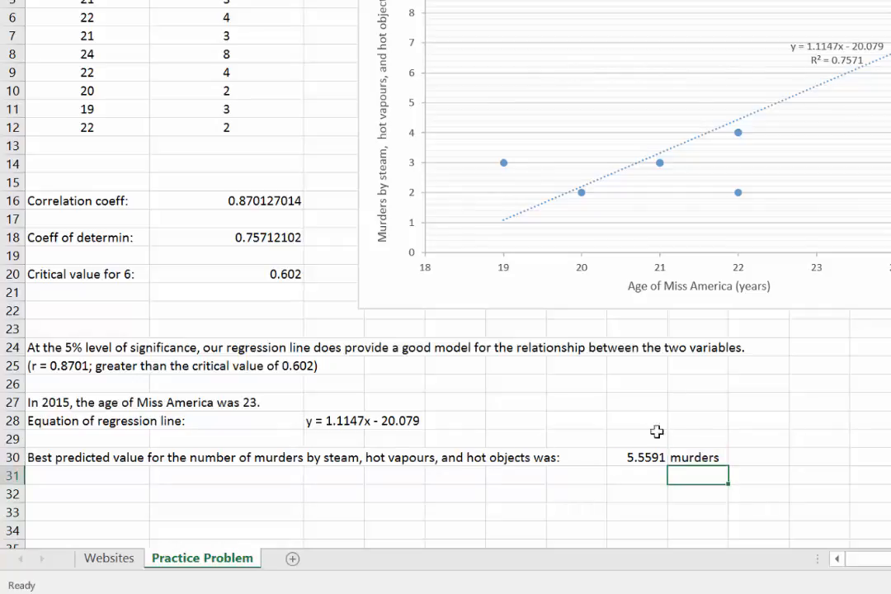
Check the remaining questions in the Word requirements document, and enter "Residual = actual - predicted value" in cell A32 of the Excel Practice Problem sheet.
{"action": "left_click", "coordinate": [52, 494]}
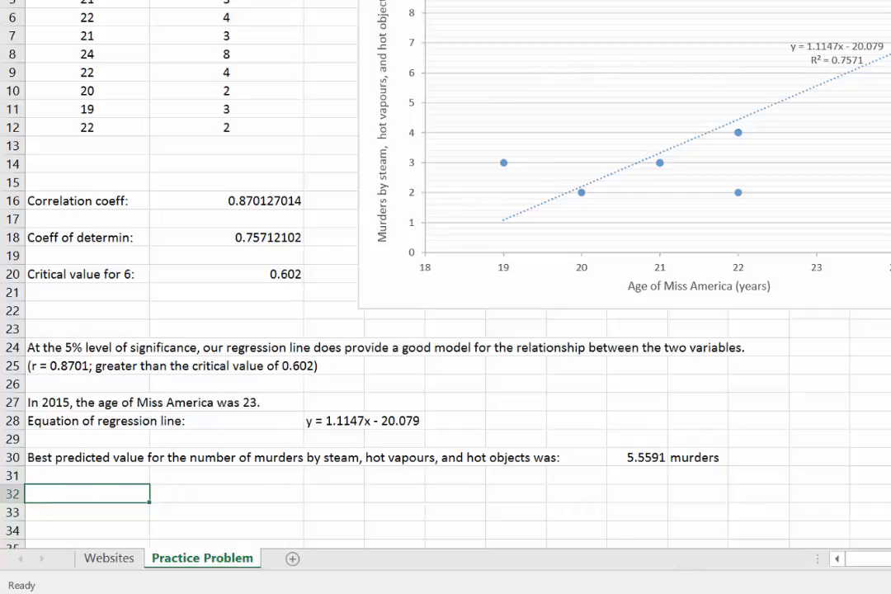
{"action": "mouse_move", "coordinate": [847, 593]}
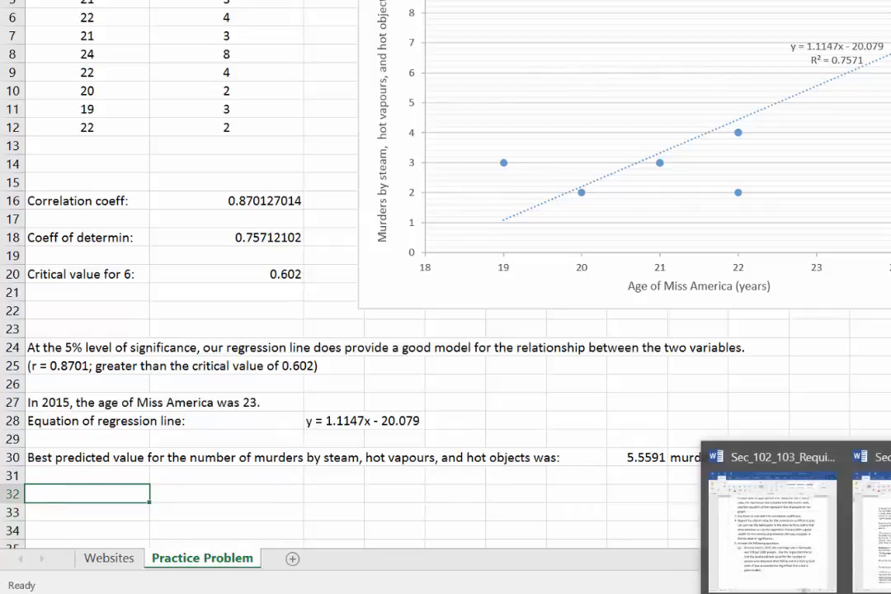
{"action": "left_click", "coordinate": [724, 495]}
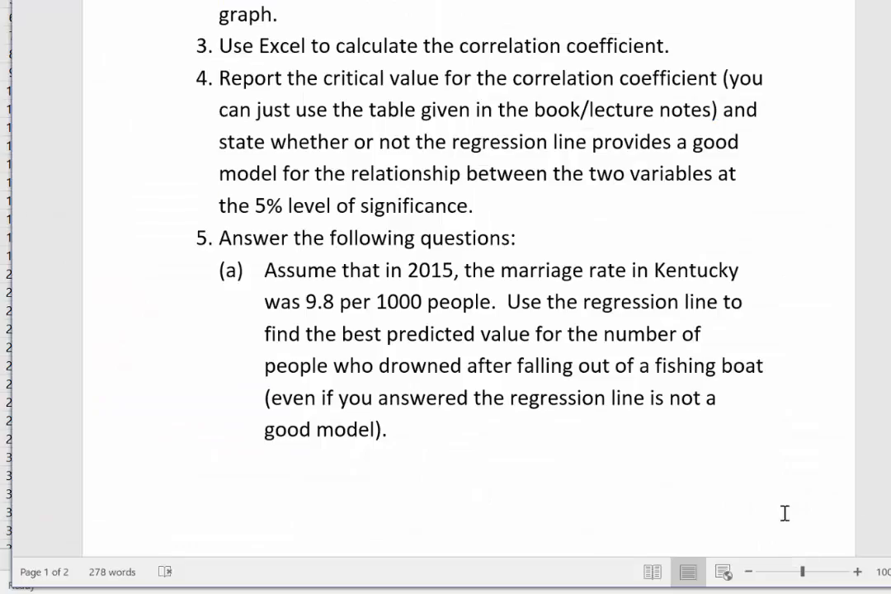
{"action": "scroll", "coordinate": [469, 297], "scroll_direction": "down", "scroll_amount": 5}
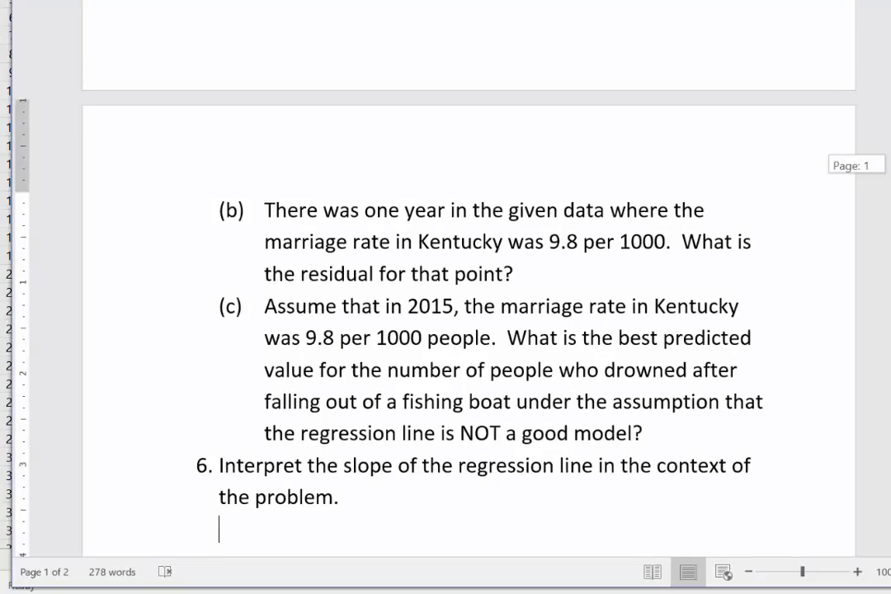
{"action": "key", "text": "alt+Tab"}
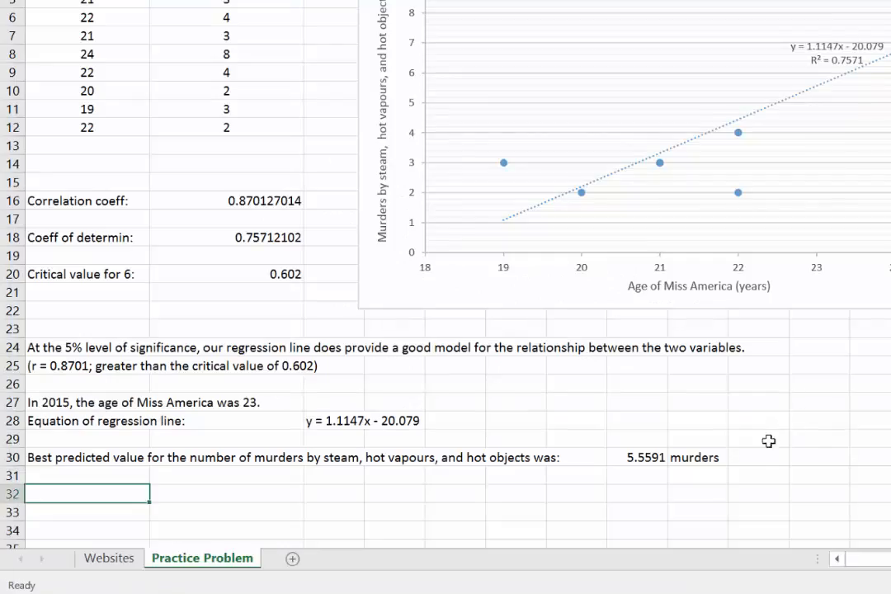
{"action": "type", "text": "Re"}
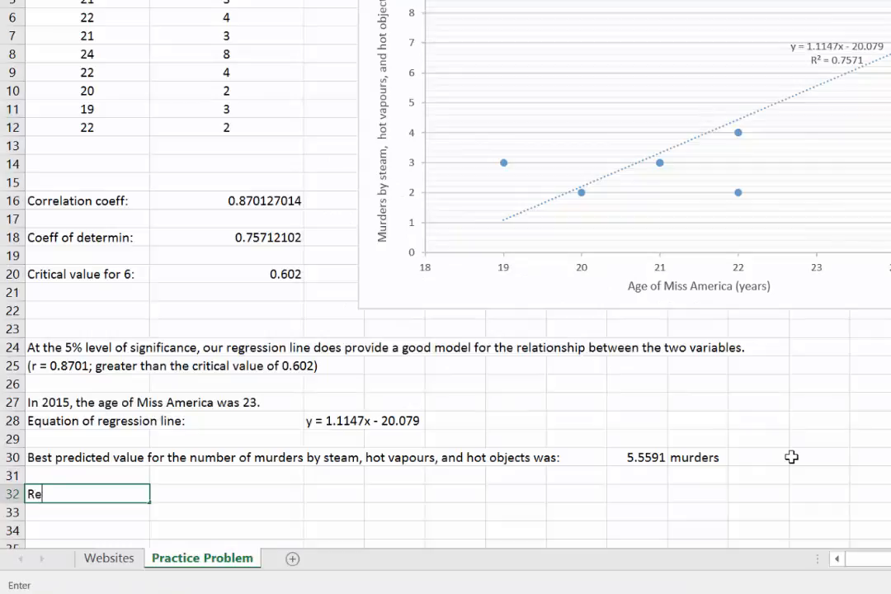
{"action": "type", "text": "sidual = a"}
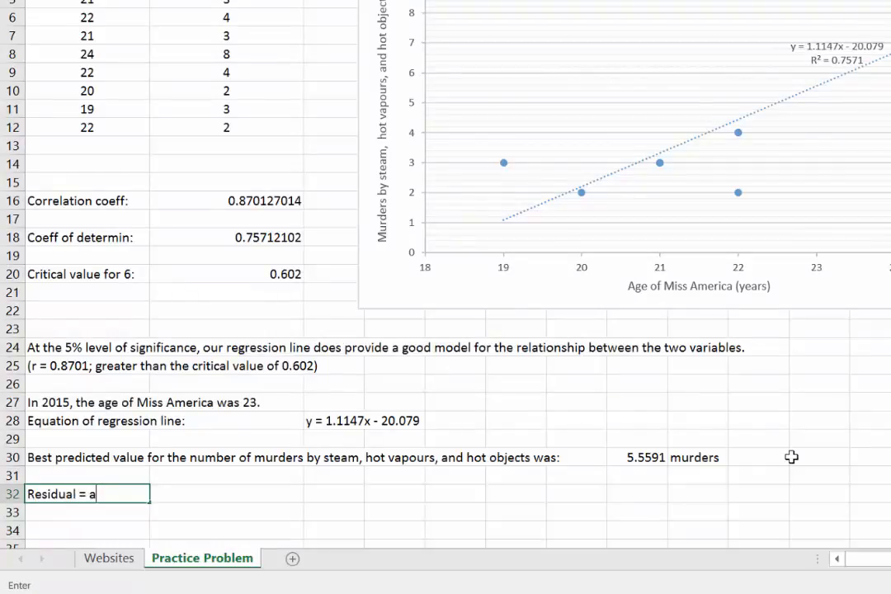
{"action": "type", "text": "ctual - predicted value"}
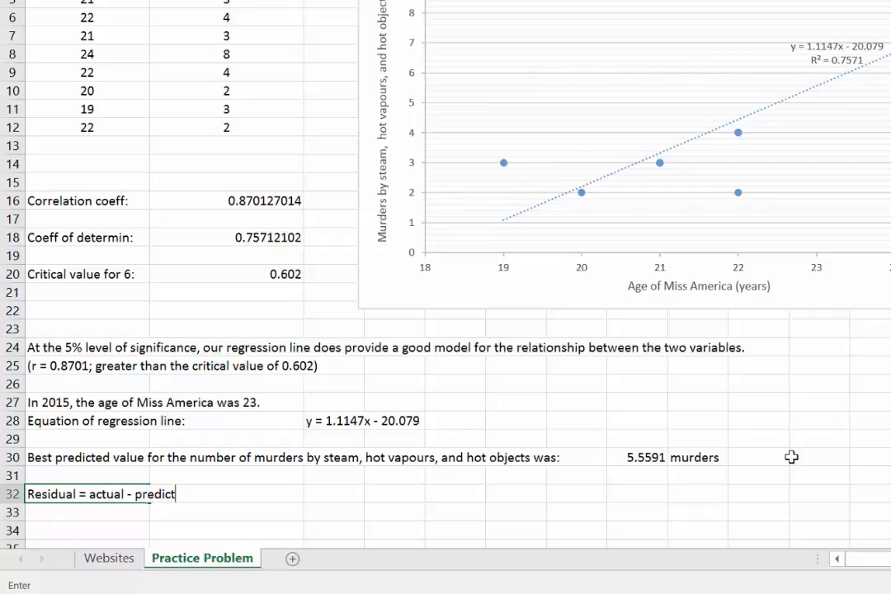
{"action": "key", "text": "Return"}
{"action": "key", "text": "Return"}
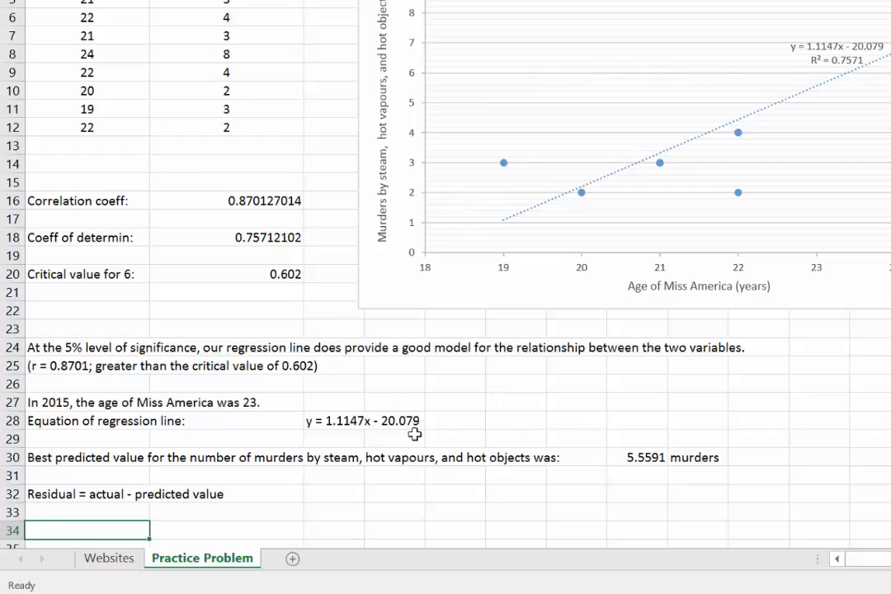
Enter the question "What's the residual for the point corresponding to the 19-yr-old winner?" in cell A34.
{"action": "type", "text": "What's the r"}
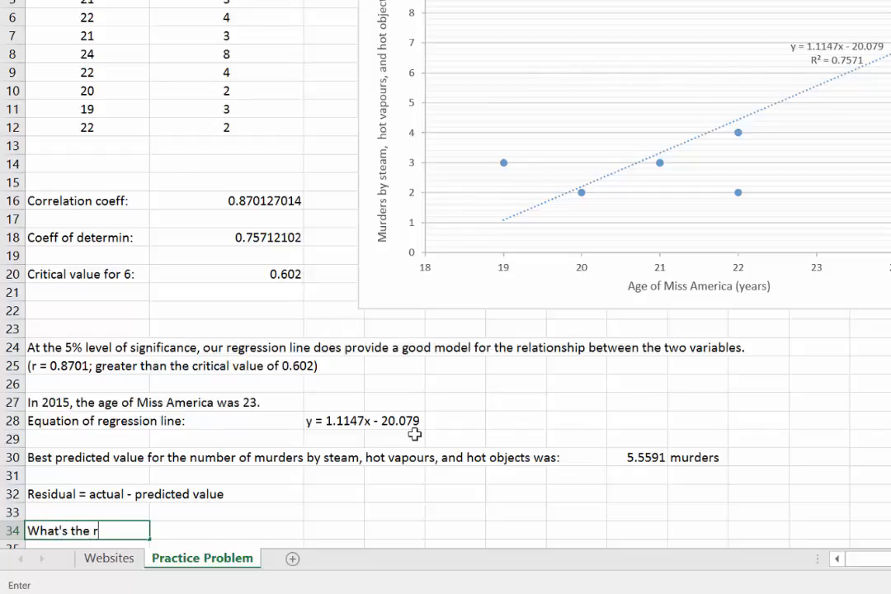
{"action": "type", "text": "esidual"}
{"action": "key", "text": "BackSpace"}
{"action": "type", "text": "for the"}
{"action": "type", "text": "p"}
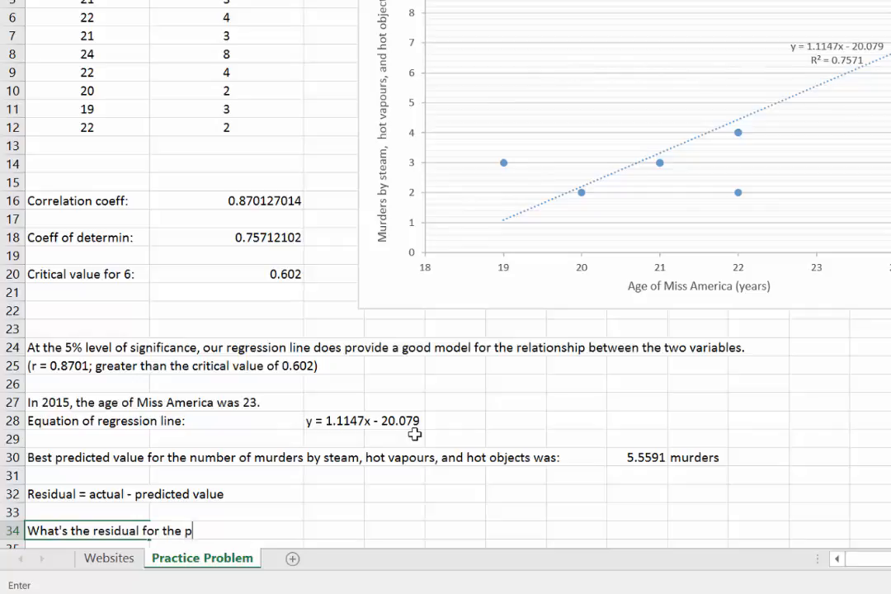
{"action": "type", "text": "oint correspon"}
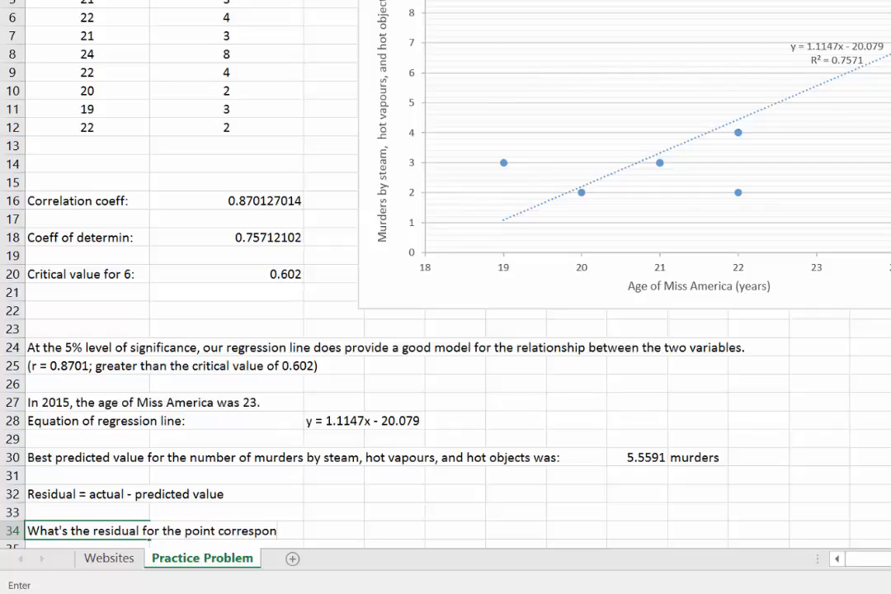
{"action": "scroll", "coordinate": [446, 274], "scroll_direction": "up", "scroll_amount": 2}
{"action": "scroll", "coordinate": [446, 274], "scroll_direction": "down", "scroll_amount": 2}
{"action": "type", "text": "ding to the"}
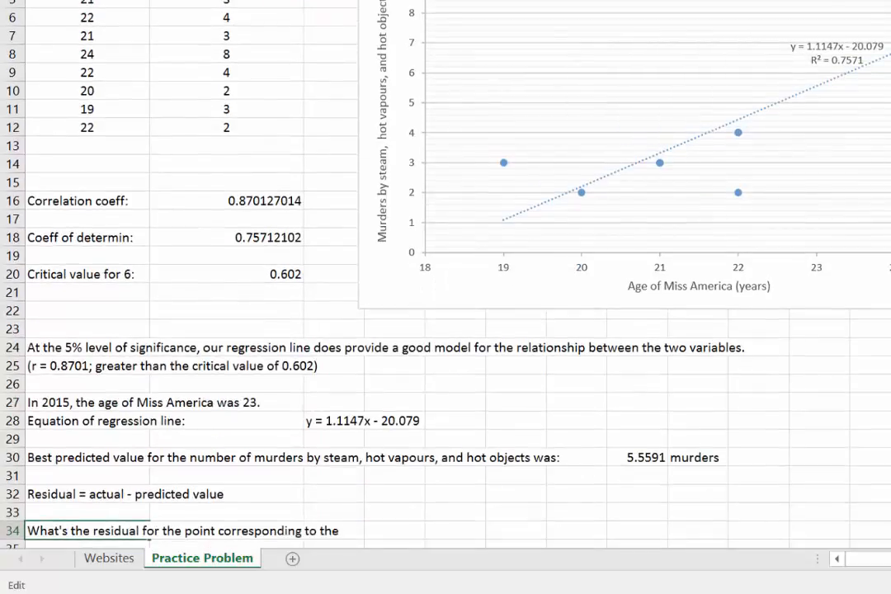
{"action": "type", "text": " 19-yr-old winnde"}
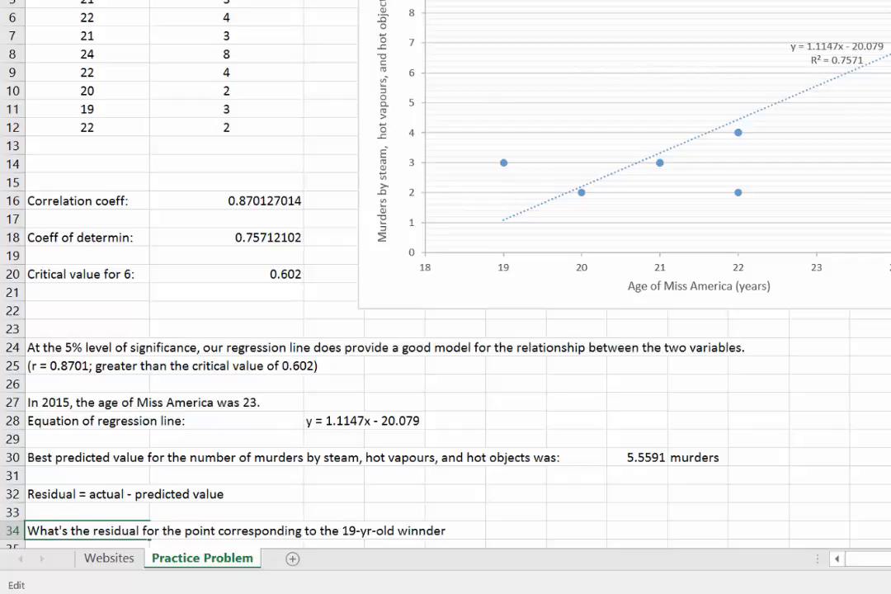
{"action": "type", "text": "r"}
{"action": "key", "text": "Left"}
{"action": "key", "text": "Left"}
{"action": "key", "text": "BackSpace"}
{"action": "key", "text": "Tab"}
{"action": "key", "text": "Tab"}
{"action": "key", "text": "Tab"}
{"action": "key", "text": "Tab"}
{"action": "key", "text": "Tab"}
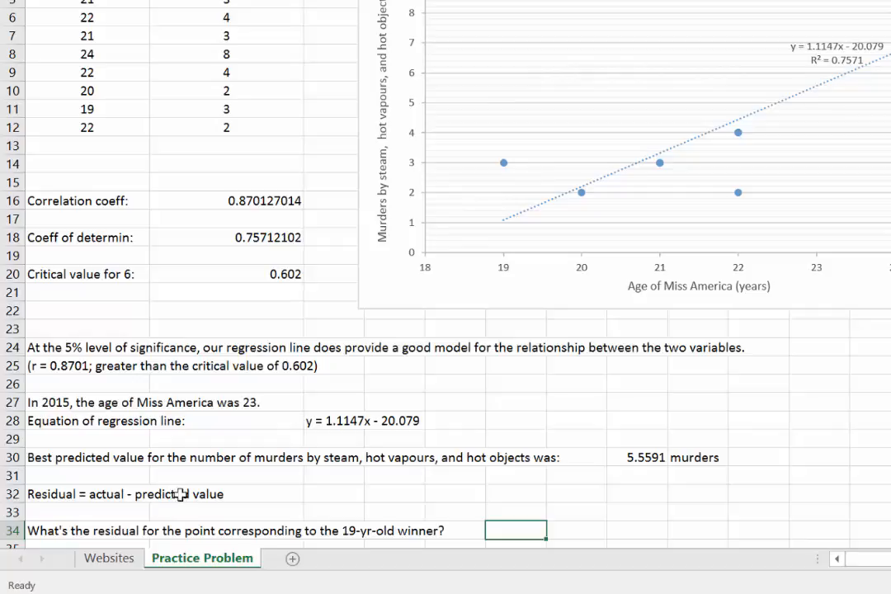
Record the actual value beside the residual question: "Actual" in F34, 3 in G34 and "murders" in H34.
{"action": "left_click", "coordinate": [247, 512]}
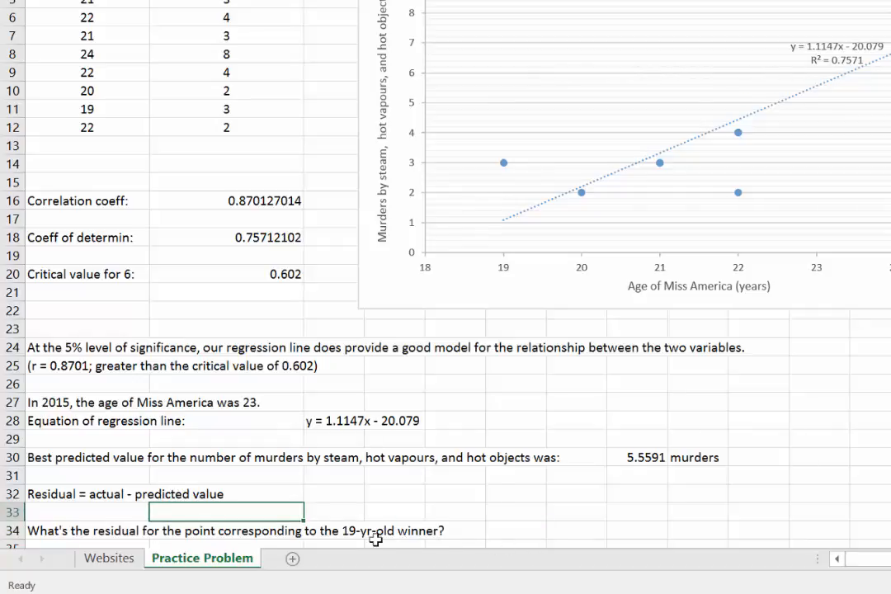
{"action": "left_click", "coordinate": [506, 536]}
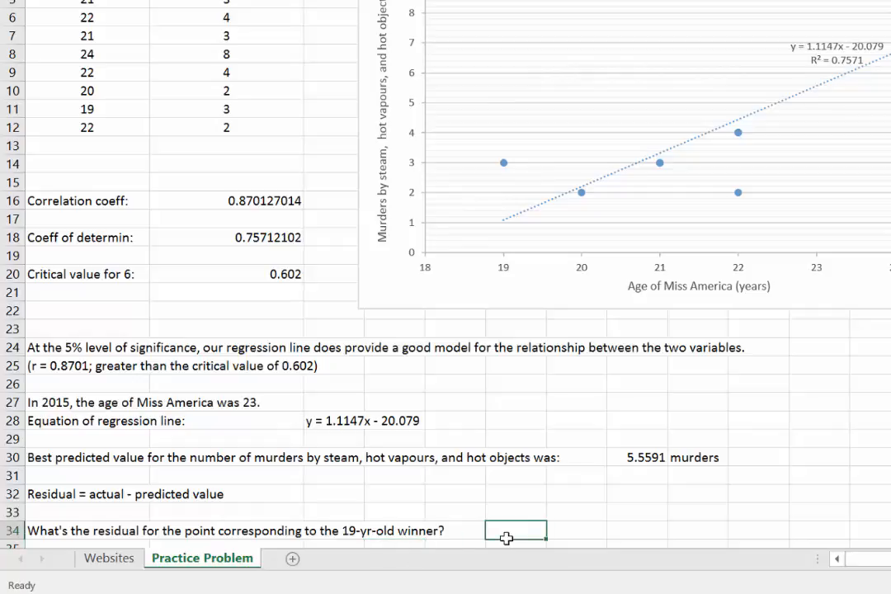
{"action": "type", "text": "Actual"}
{"action": "key", "text": "Tab"}
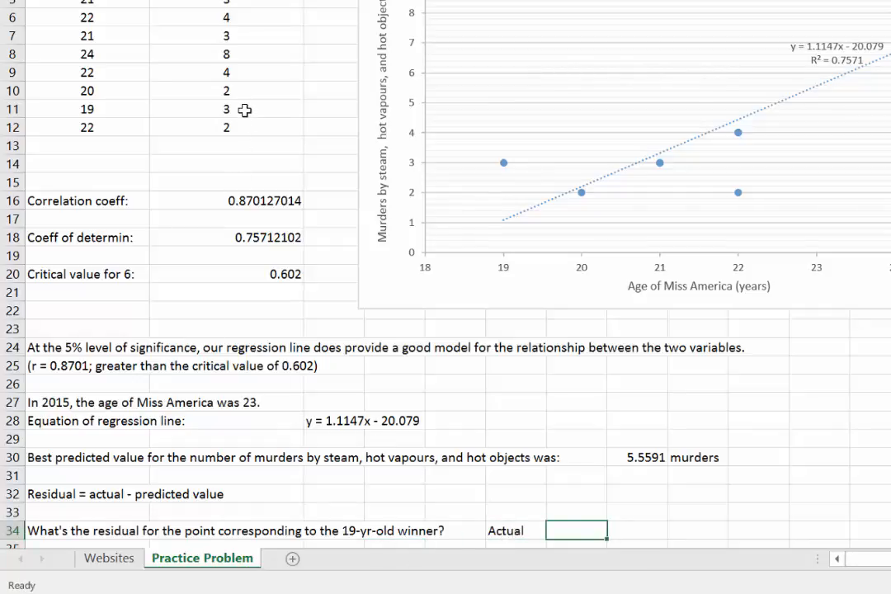
{"action": "type", "text": "3"}
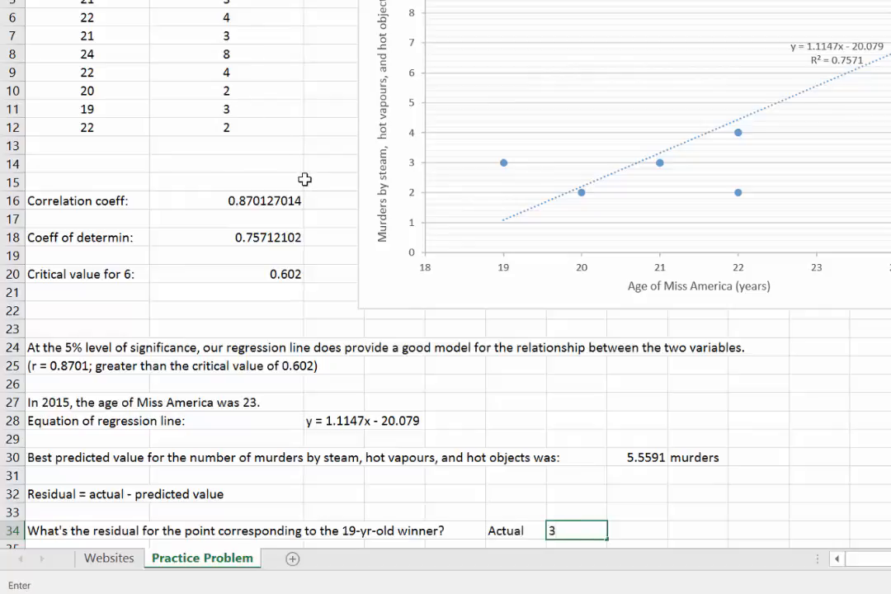
{"action": "key", "text": "Tab"}
{"action": "type", "text": "murde"}
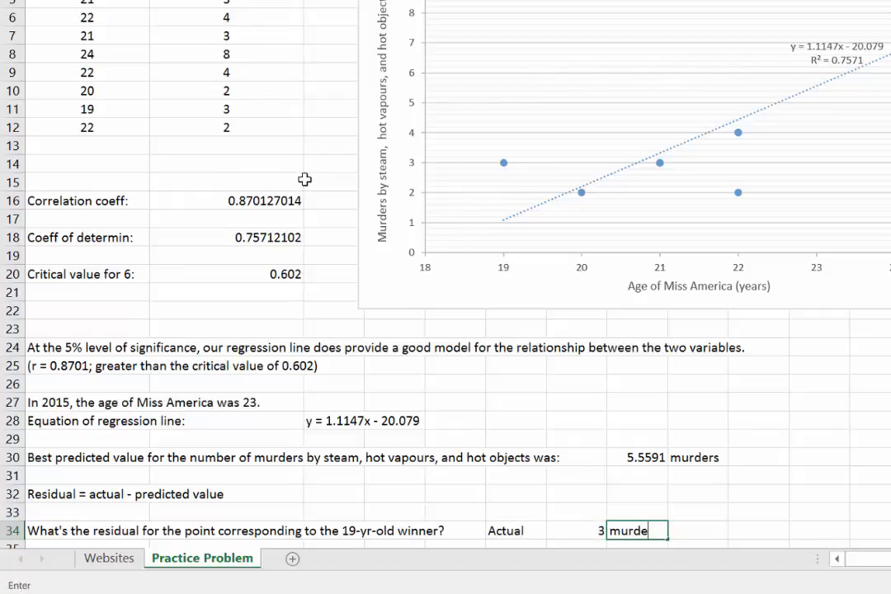
{"action": "type", "text": "rs"}
{"action": "key", "text": "Return"}
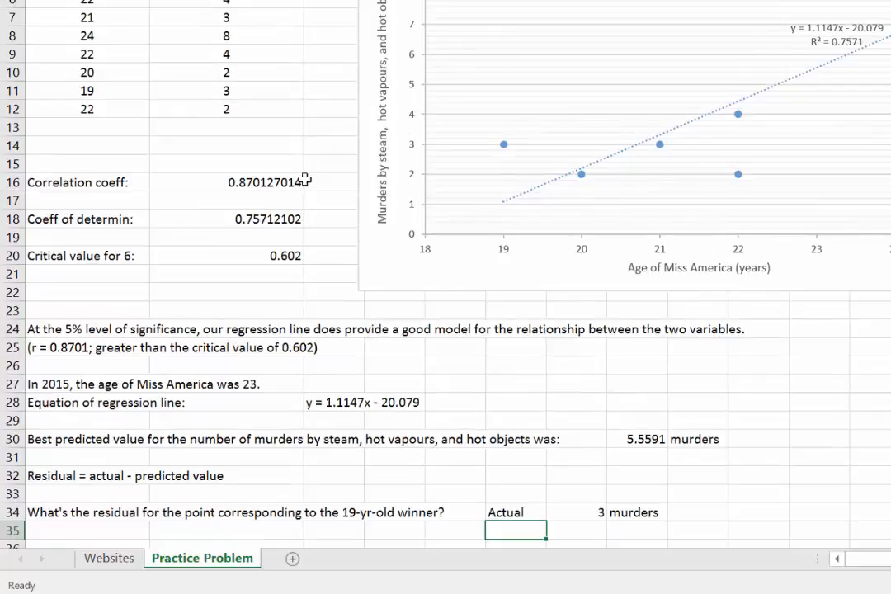
Enter the label "Predicted" in cell F36, two rows below the "Actual" label.
{"action": "key", "text": "Return"}
{"action": "type", "text": "Predi"}
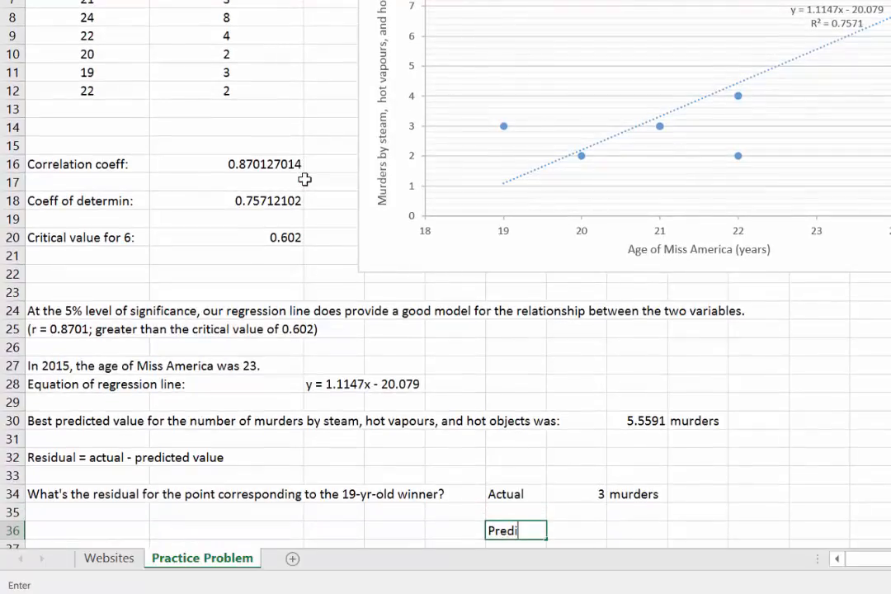
{"action": "type", "text": "tcte"}
{"action": "key", "text": "BackSpace"}
{"action": "key", "text": "BackSpace"}
{"action": "key", "text": "BackSpace"}
{"action": "key", "text": "BackSpace"}
{"action": "type", "text": "cted"}
{"action": "key", "text": "Tab"}
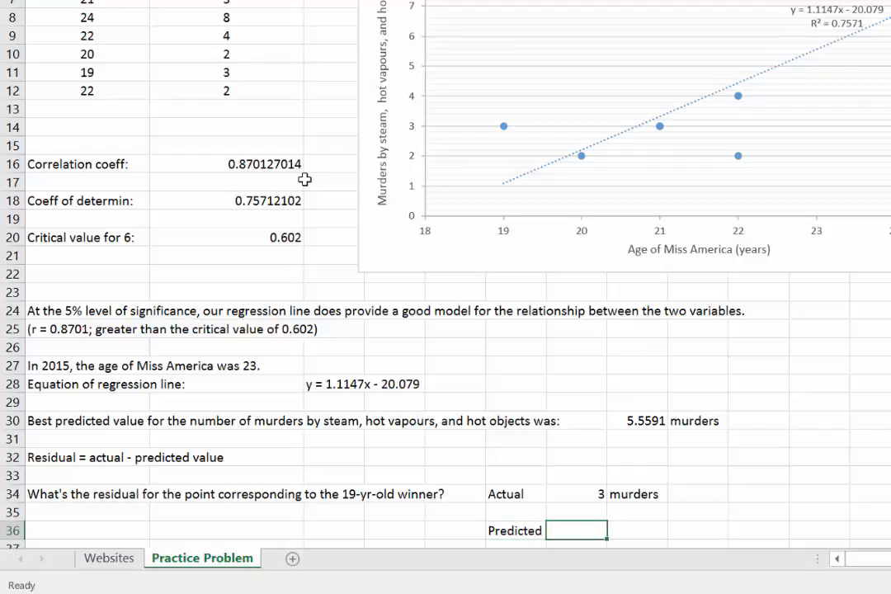
Calculate the predicted murders for the 19-year-old winner in cell G36 with the formula =1.1147*19-20.079.
{"action": "type", "text": "=1.1147*"}
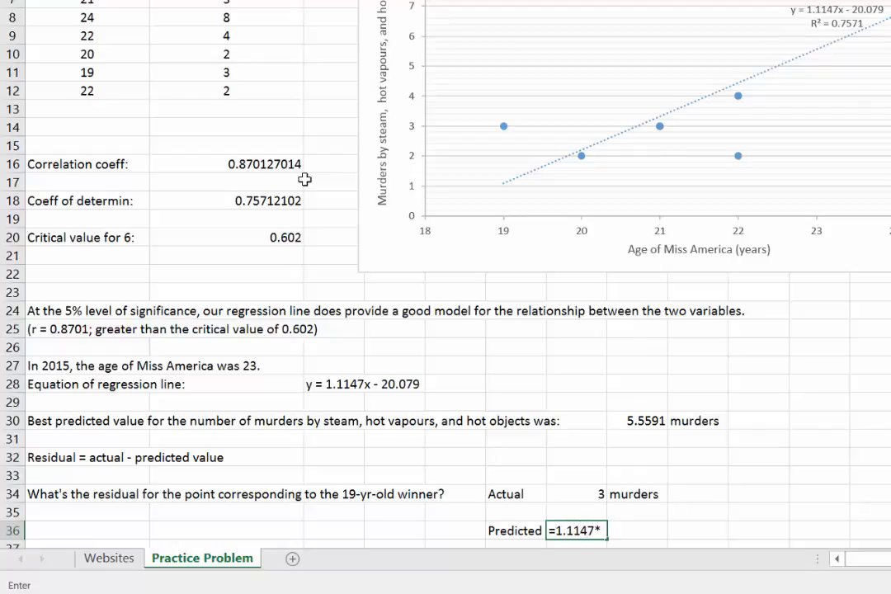
{"action": "type", "text": "19-20.079"}
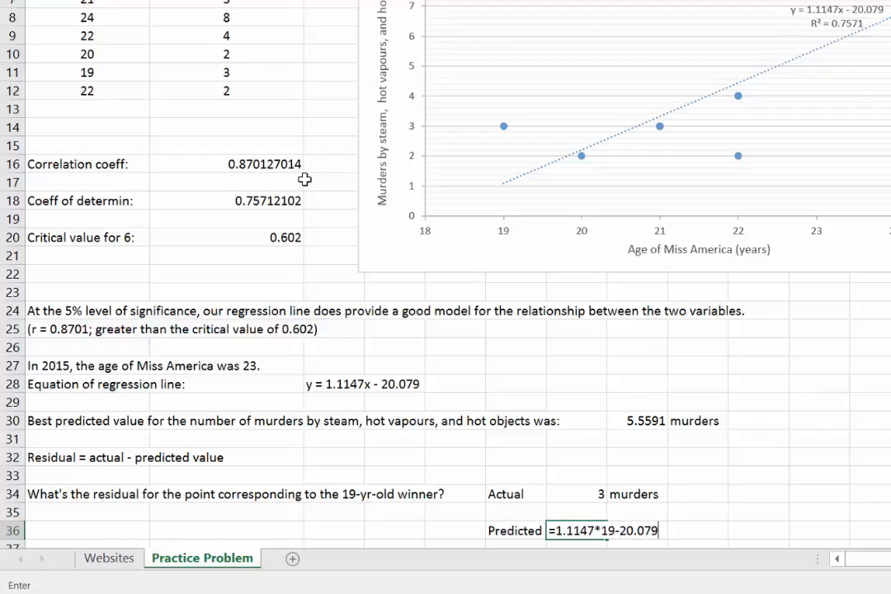
{"action": "key", "text": "Return"}
{"action": "key", "text": "Return"}
Enter the label "Residual" in cell F38, two rows below the "Predicted" label.
{"action": "type", "text": "Residual"}
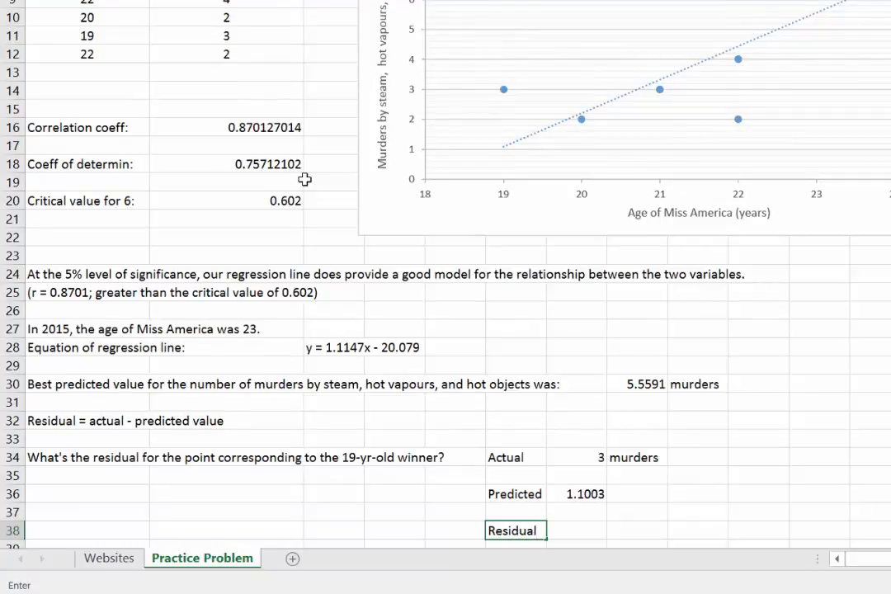
Calculate the residual in cell G38 as actual minus predicted with the formula =G34-G36.
{"action": "key", "text": "Tab"}
{"action": "type", "text": "="}
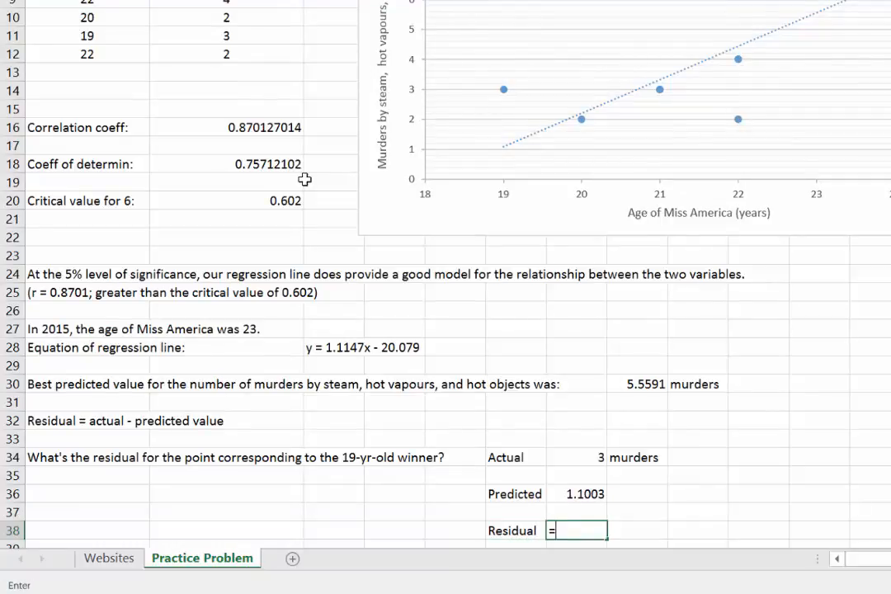
{"action": "left_click", "coordinate": [559, 456]}
{"action": "type", "text": "-"}
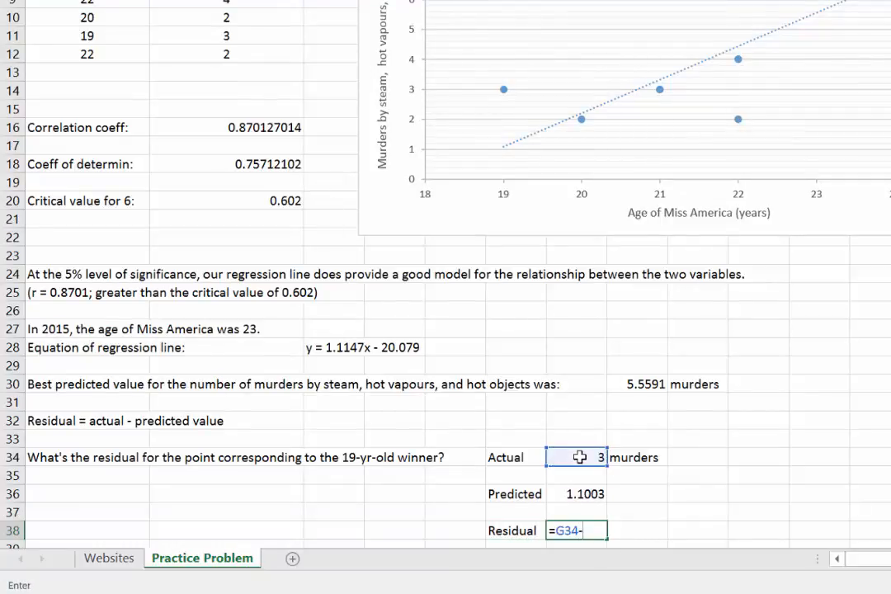
{"action": "left_click", "coordinate": [581, 495]}
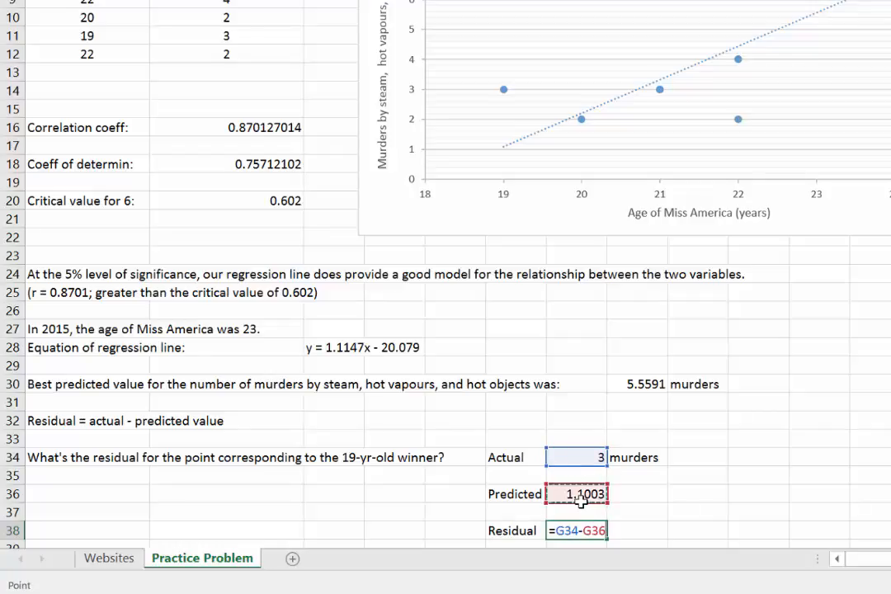
{"action": "key", "text": "Return"}
Add the unit "murders" beside the predicted value in H36 and beside the residual in H38.
{"action": "key", "text": "Right"}
{"action": "key", "text": "Up"}
{"action": "key", "text": "Up"}
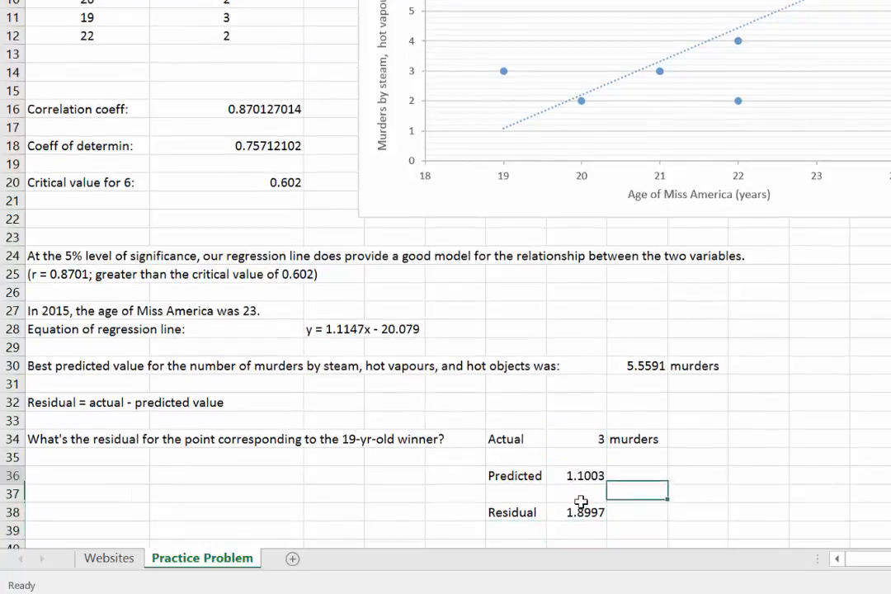
{"action": "key", "text": "Up"}
{"action": "type", "text": "murders"}
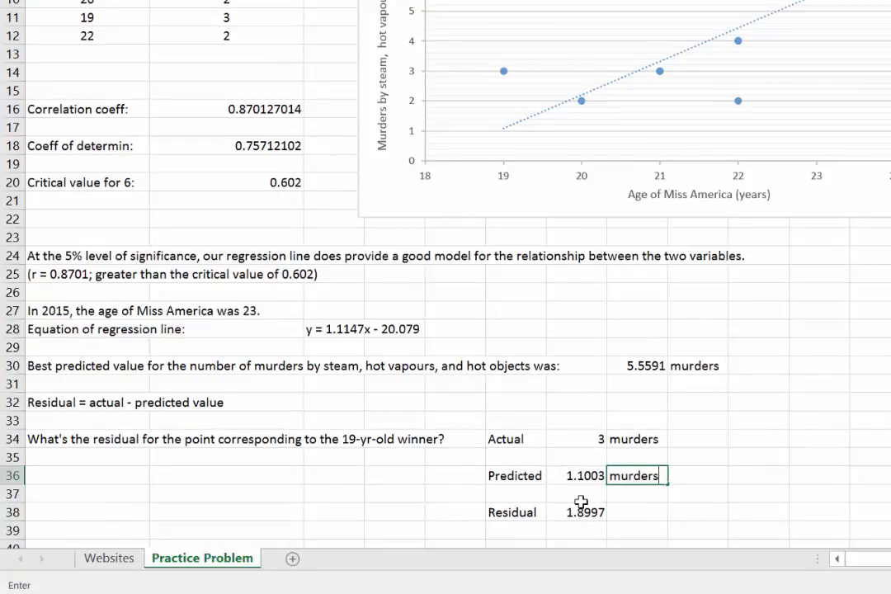
{"action": "key", "text": "Down"}
{"action": "key", "text": "Down"}
{"action": "type", "text": "murders"}
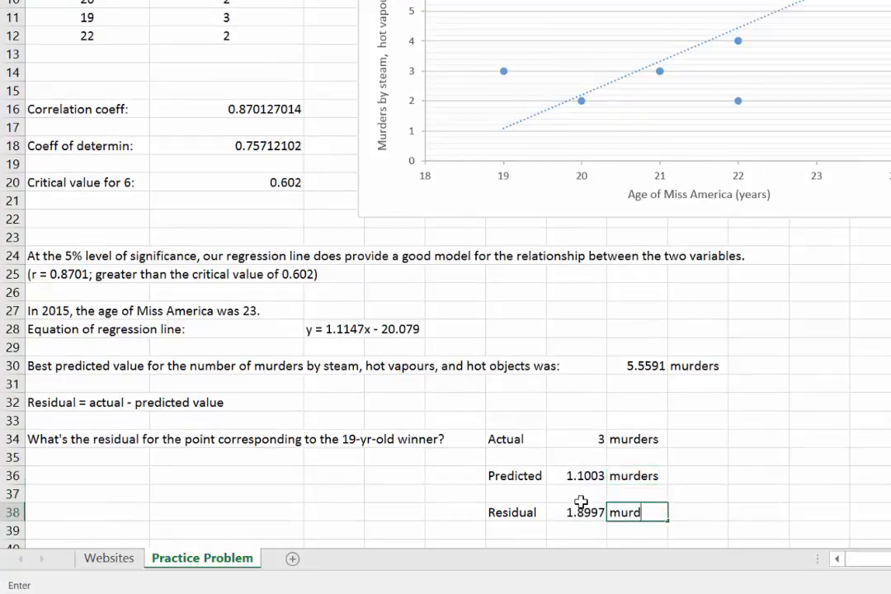
{"action": "key", "text": "Return"}
{"action": "key", "text": "Return"}
In A40, enter "If the regression line was not a good model, the best predicted value for the number of murders by steam/hot objects is:".
{"action": "key", "text": "Home"}
{"action": "mouse_move", "coordinate": [842, 591]}
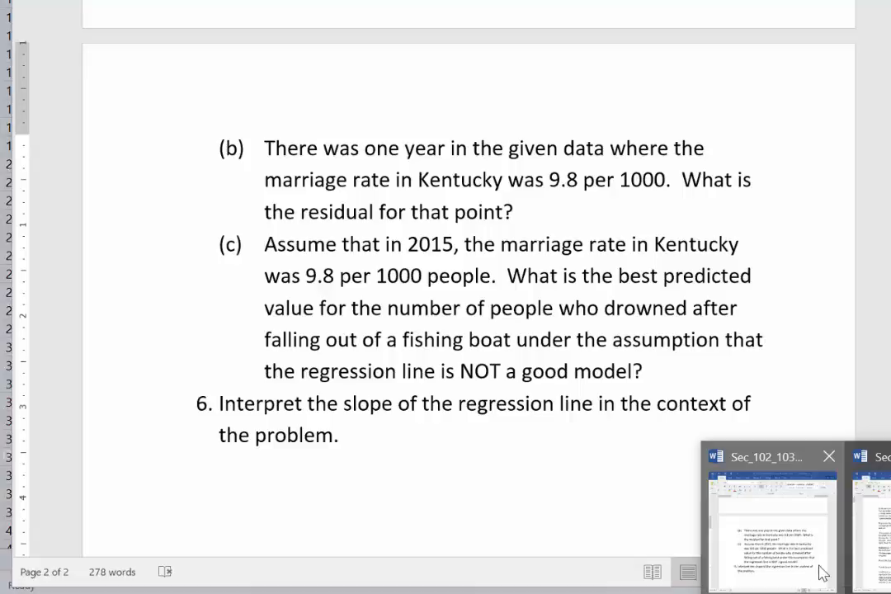
{"action": "left_click", "coordinate": [823, 573]}
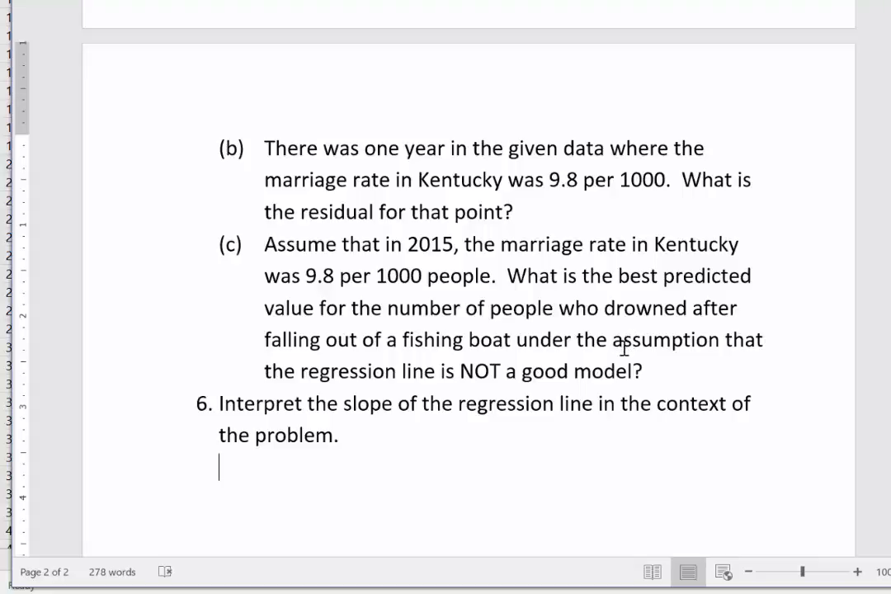
{"action": "key", "text": "alt+Tab"}
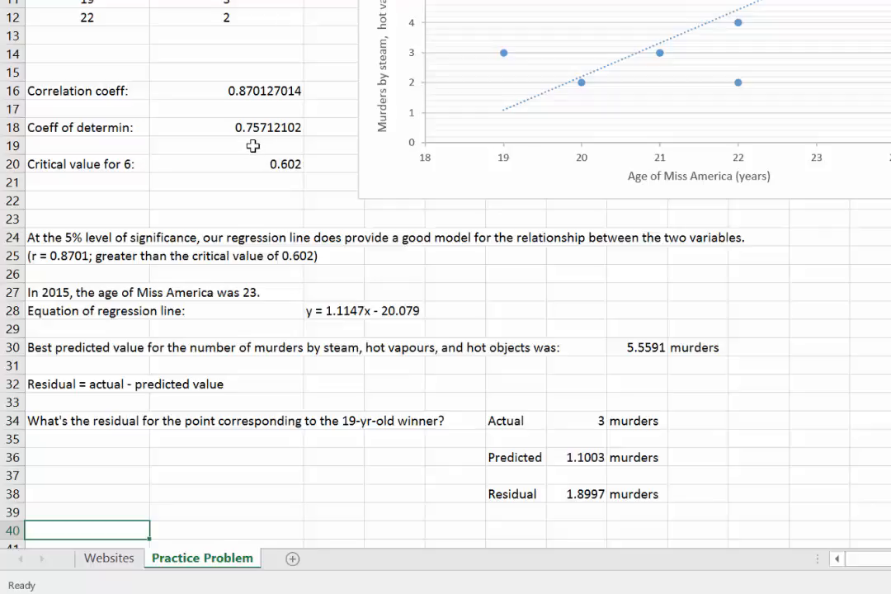
{"action": "type", "text": "If the res"}
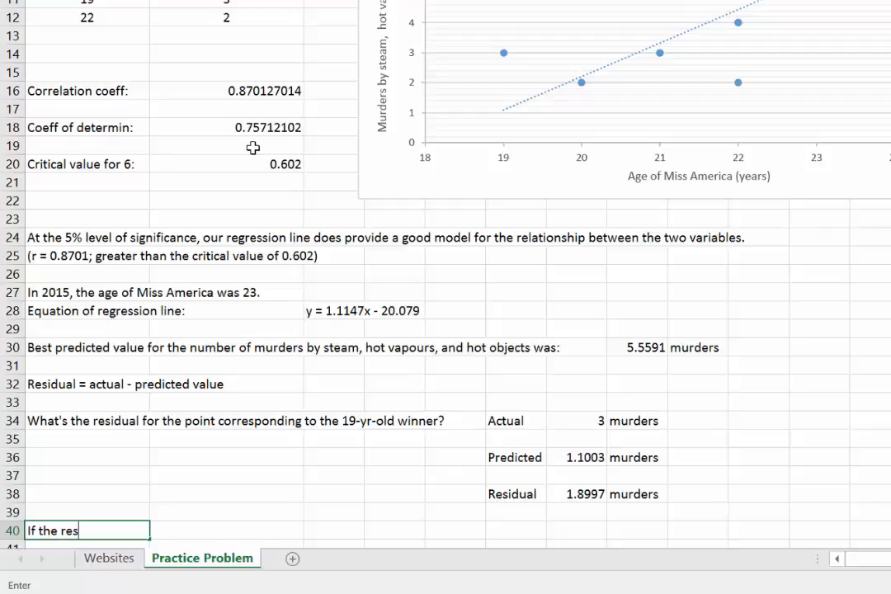
{"action": "key", "text": "BackSpace"}
{"action": "type", "text": "gression line "}
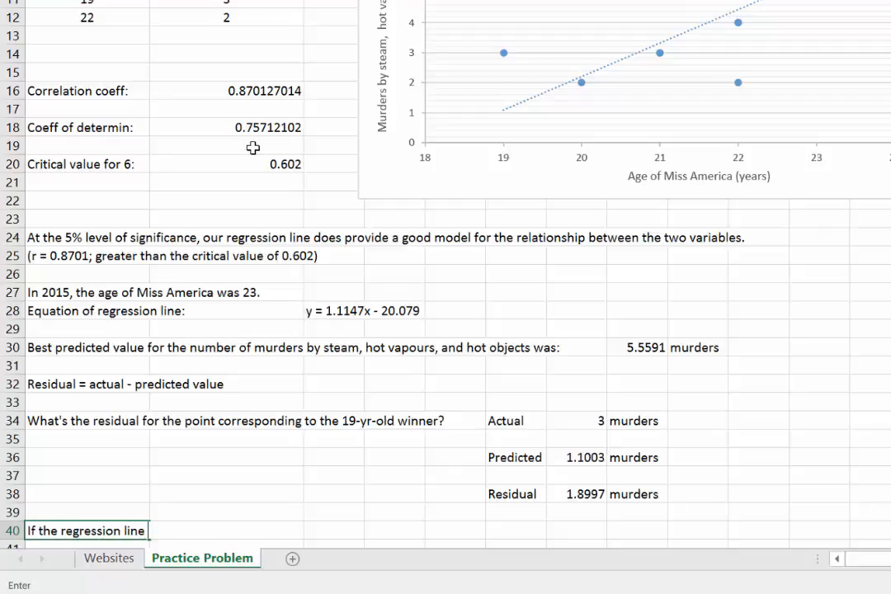
{"action": "type", "text": "was not a good model"}
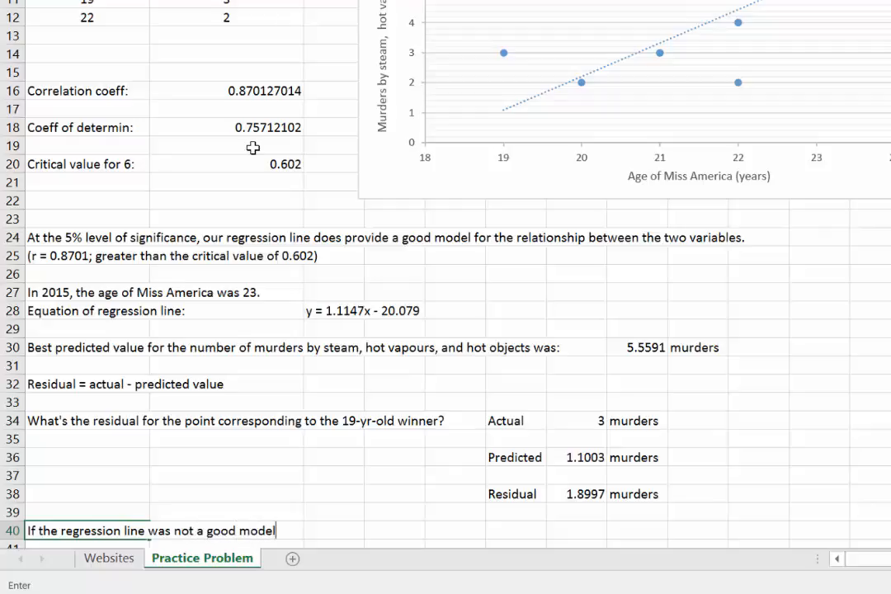
{"action": "type", "text": ", the best pred"}
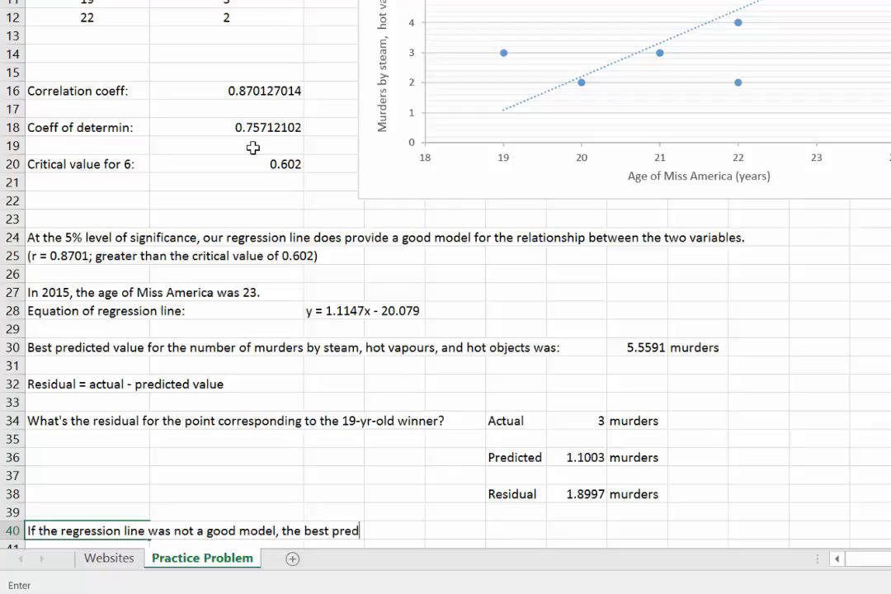
{"action": "type", "text": "icted value for "}
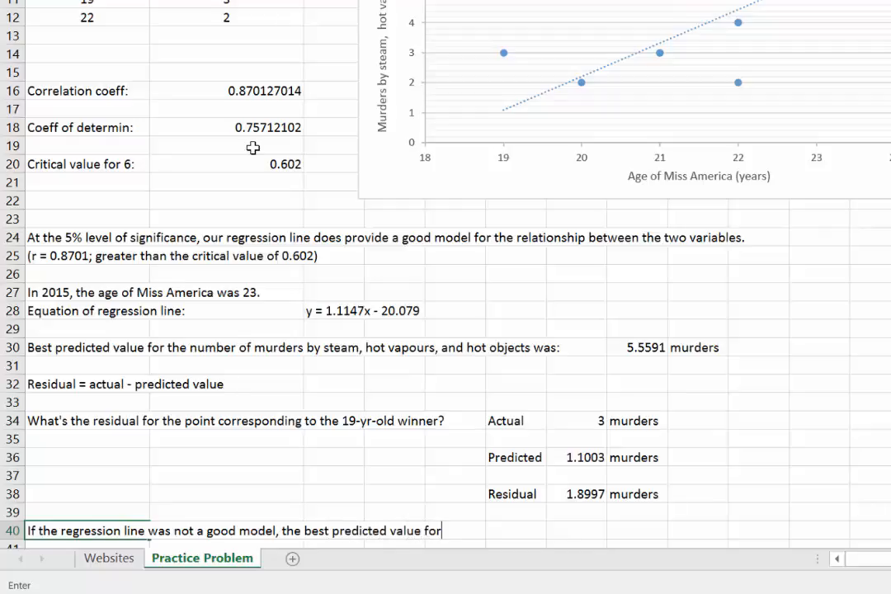
{"action": "type", "text": "the number "}
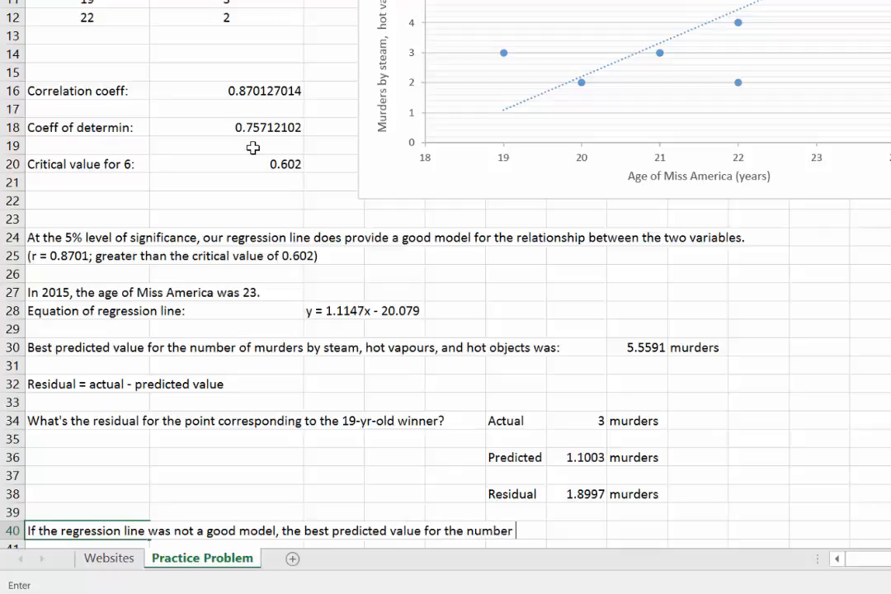
{"action": "type", "text": "of murders"}
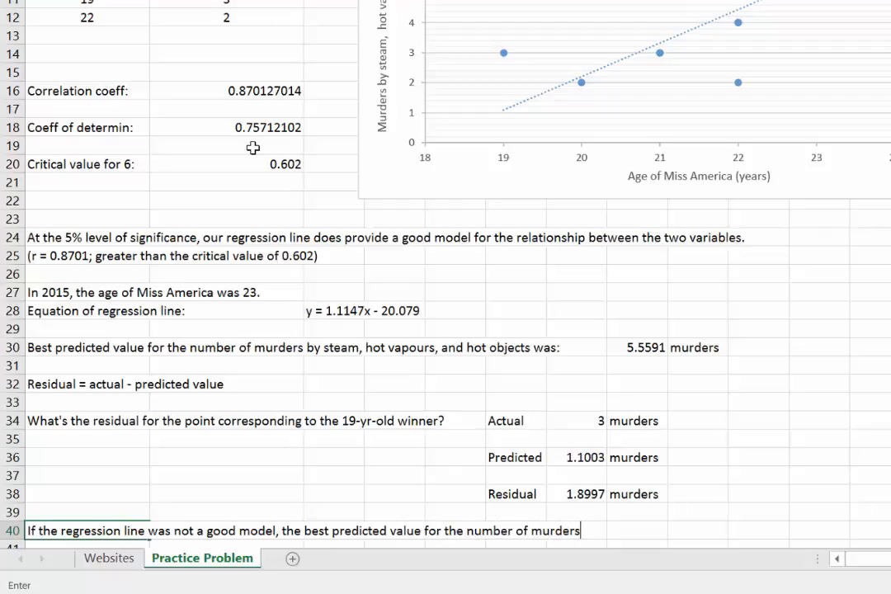
{"action": "type", "text": " by steam/hot"}
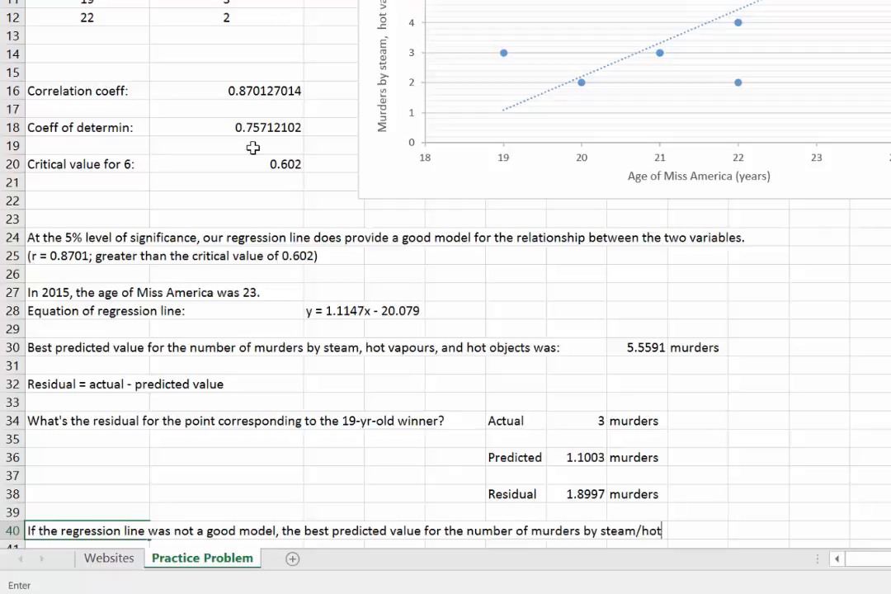
{"action": "type", "text": " objects is:"}
{"action": "key", "text": "Tab"}
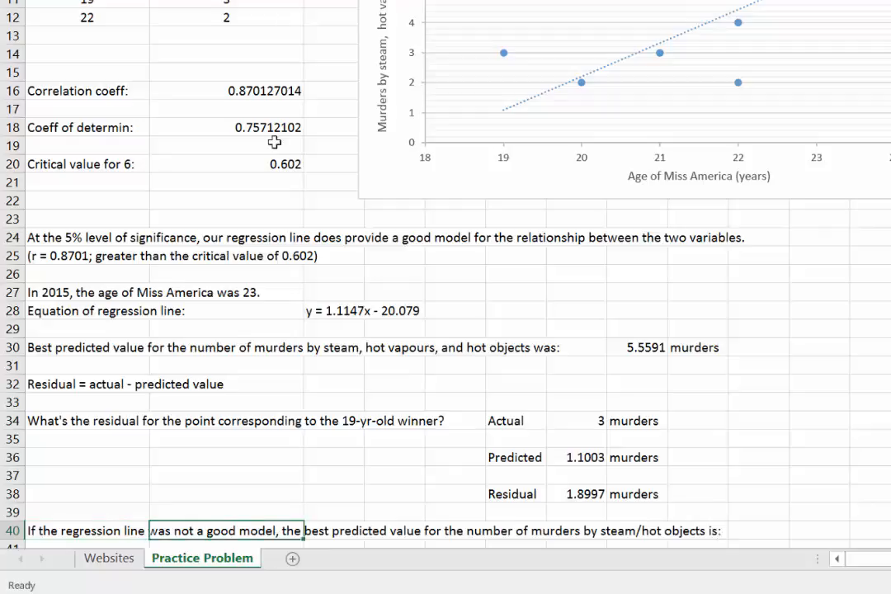
Calculate the mean number of murders in cell J40 with the formula =AVERAGE(B2:B12).
{"action": "left_click", "coordinate": [767, 530]}
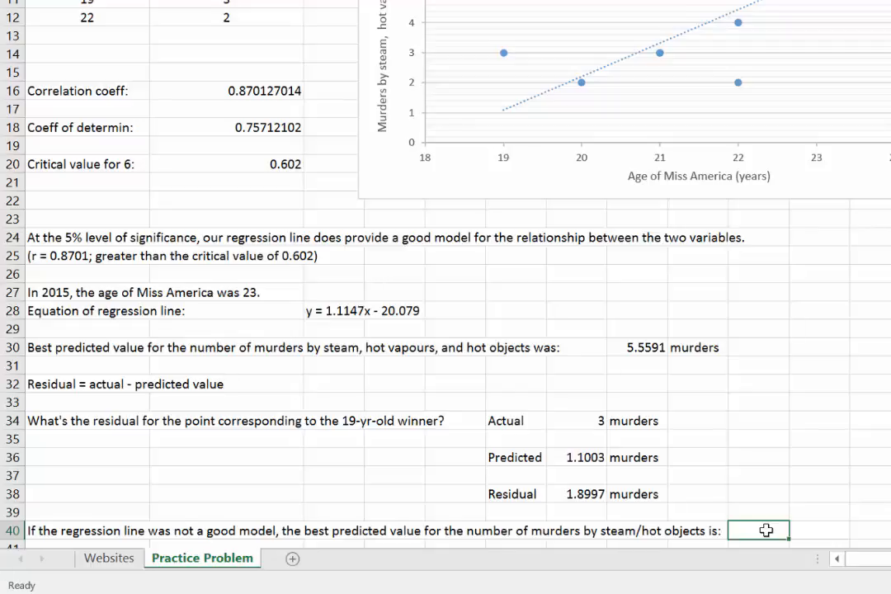
{"action": "type", "text": "=average"}
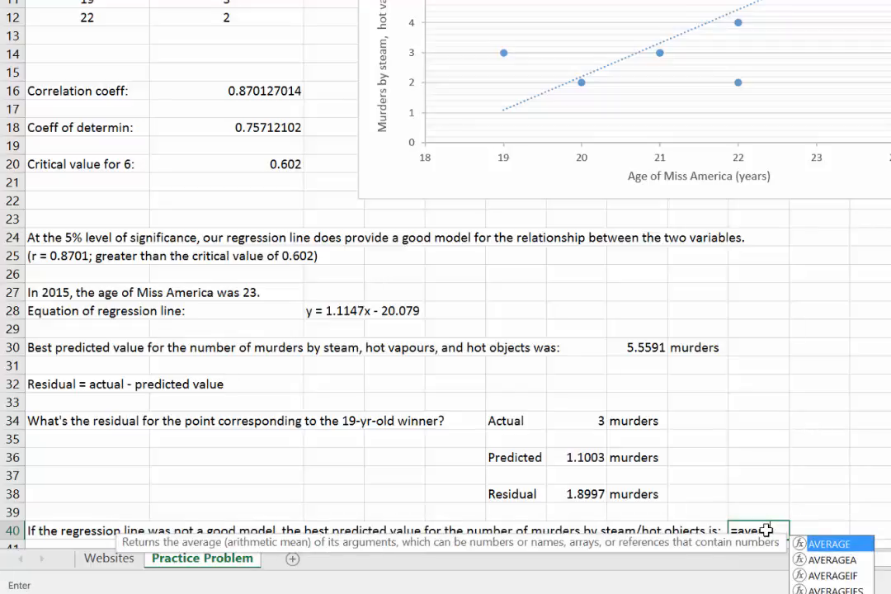
{"action": "type", "text": "("}
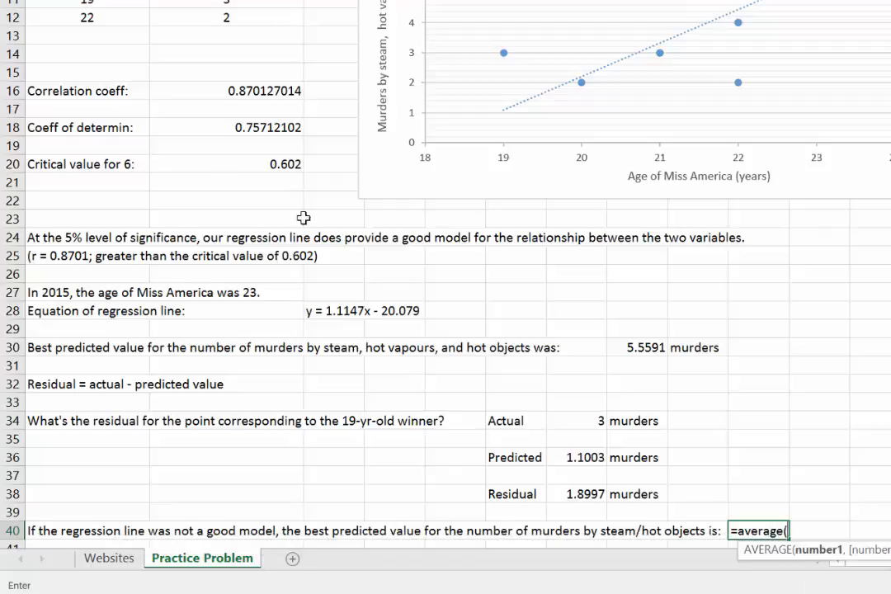
{"action": "left_click_drag", "start_coordinate": [254, 30], "coordinate": [247, 77]}
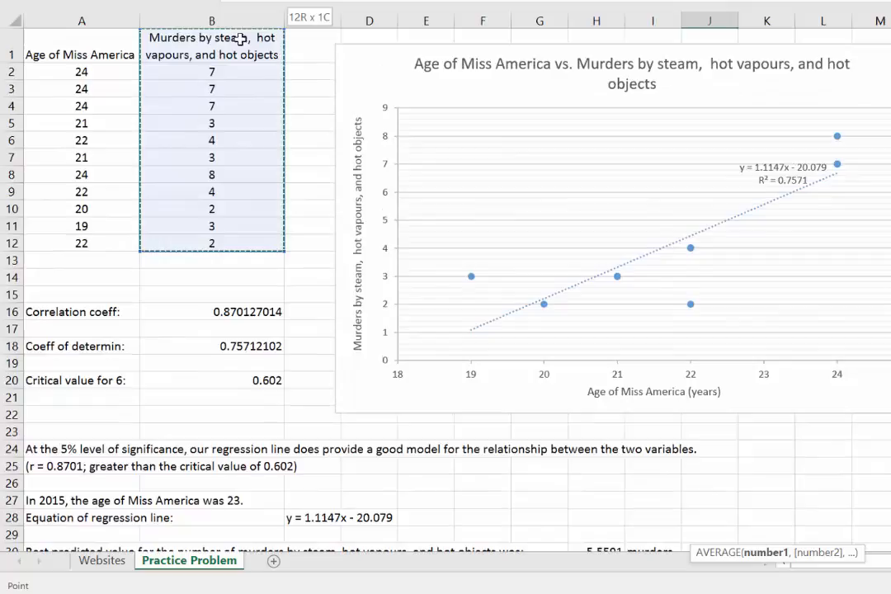
{"action": "key", "text": "Return"}
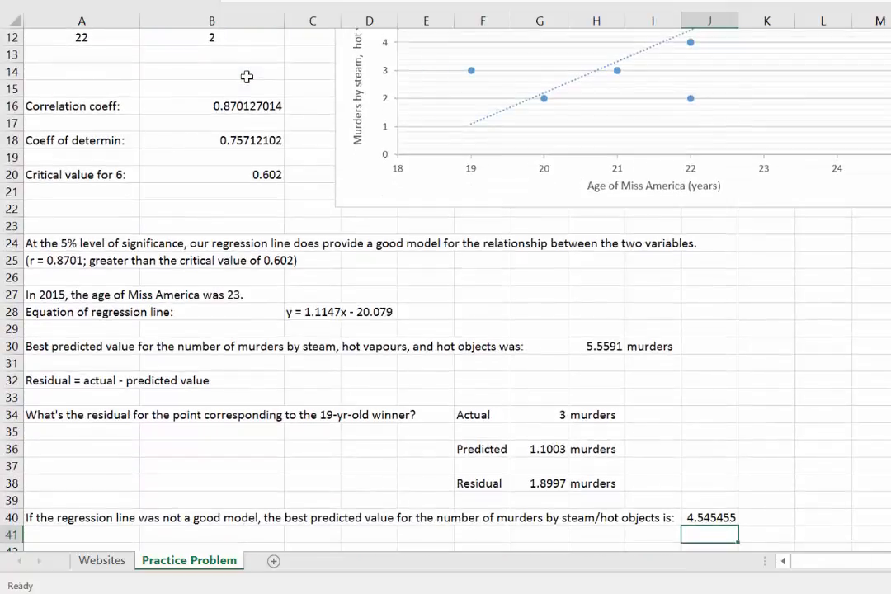
Add the unit "murders" in cell K40, beside the calculated average.
{"action": "key", "text": "Up"}
{"action": "key", "text": "Right"}
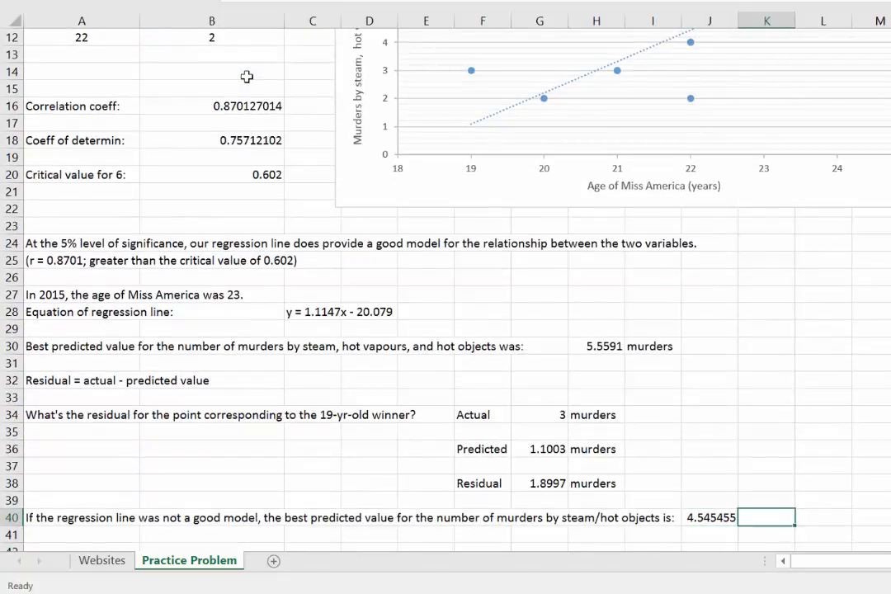
{"action": "type", "text": "murders"}
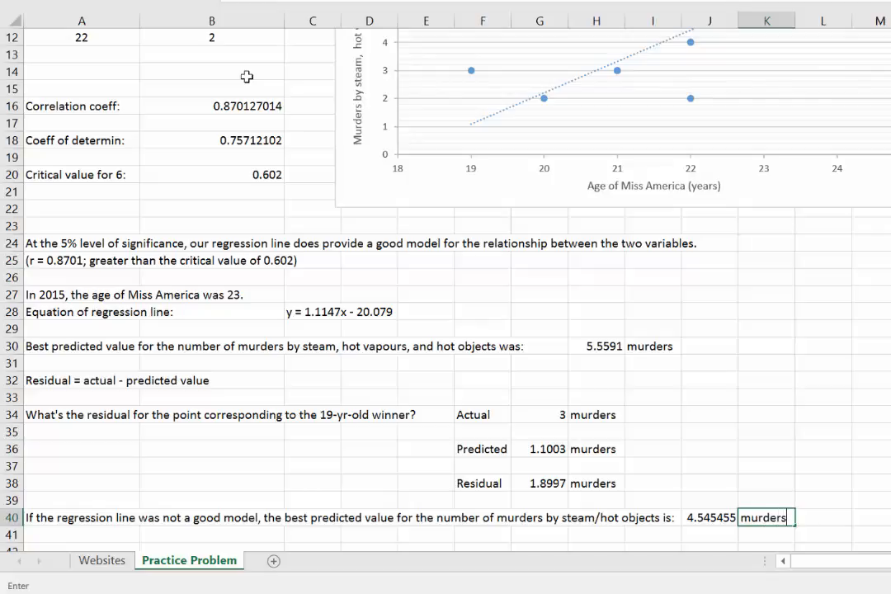
{"action": "key", "text": "Return"}
Reduce the average in cell J40 to one decimal place.
{"action": "left_click", "coordinate": [651, 345]}
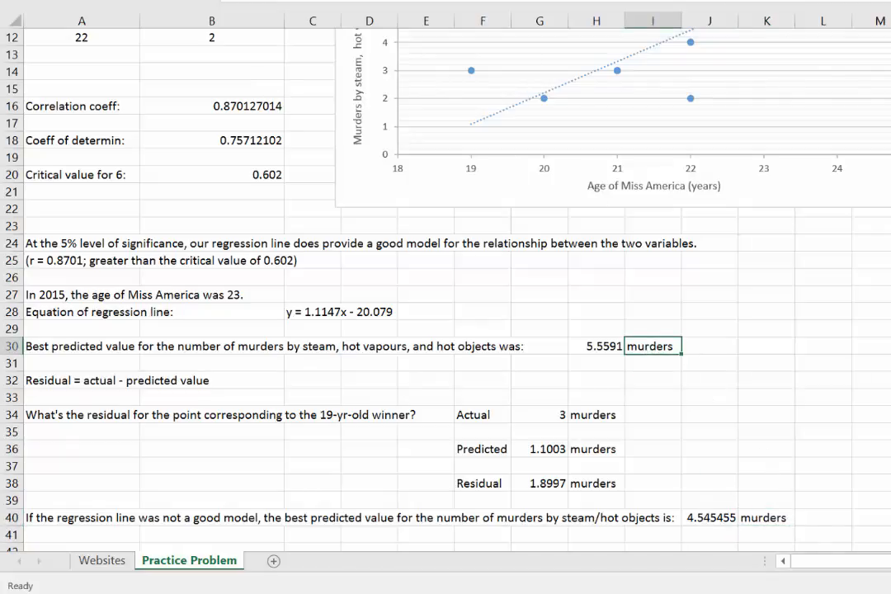
{"action": "scroll", "coordinate": [445, 289], "scroll_direction": "up", "scroll_amount": 4}
{"action": "scroll", "coordinate": [446, 289], "scroll_direction": "down", "scroll_amount": 4}
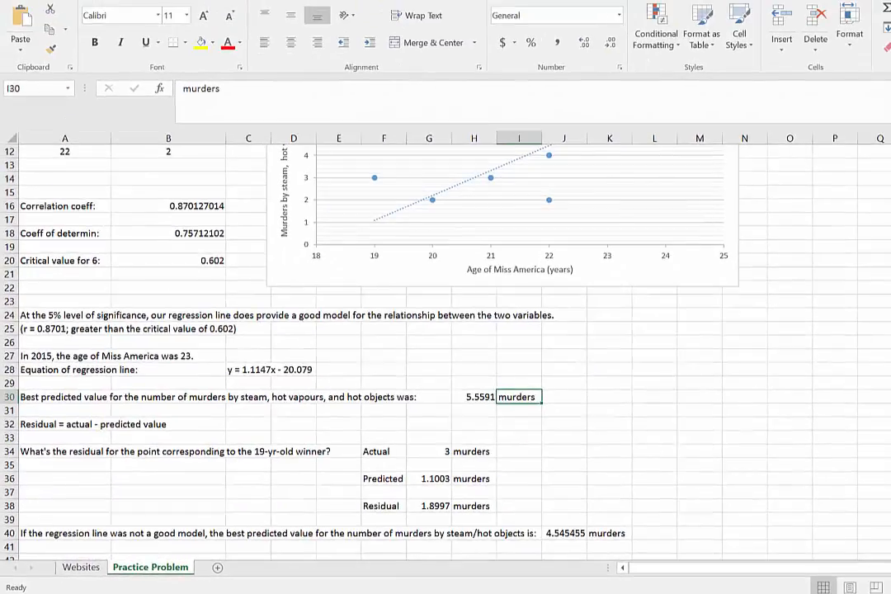
{"action": "left_click", "coordinate": [561, 534]}
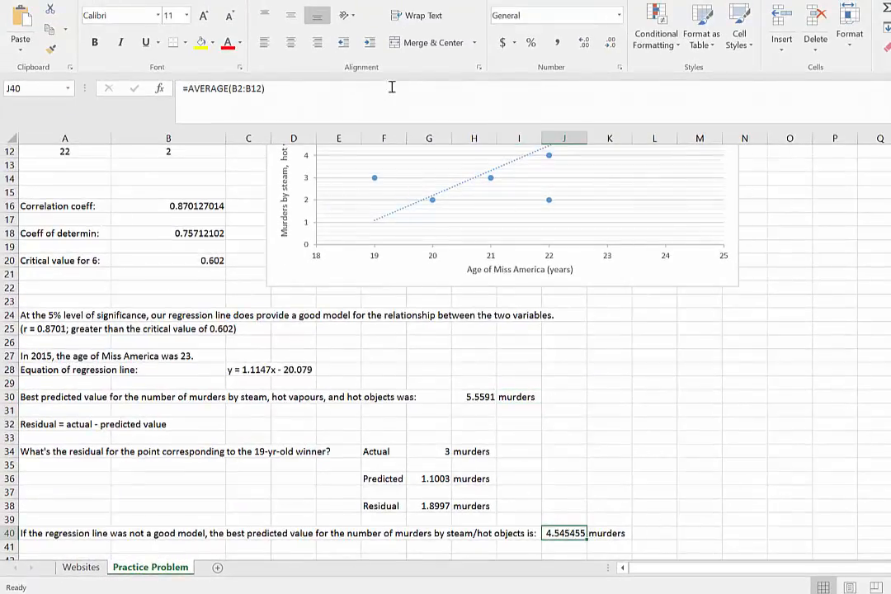
{"action": "left_click", "coordinate": [612, 43]}
{"action": "left_click", "coordinate": [611, 43]}
{"action": "left_click", "coordinate": [612, 43]}
{"action": "left_click", "coordinate": [612, 43]}
{"action": "left_click", "coordinate": [612, 43]}
{"action": "left_click", "coordinate": [428, 478]}
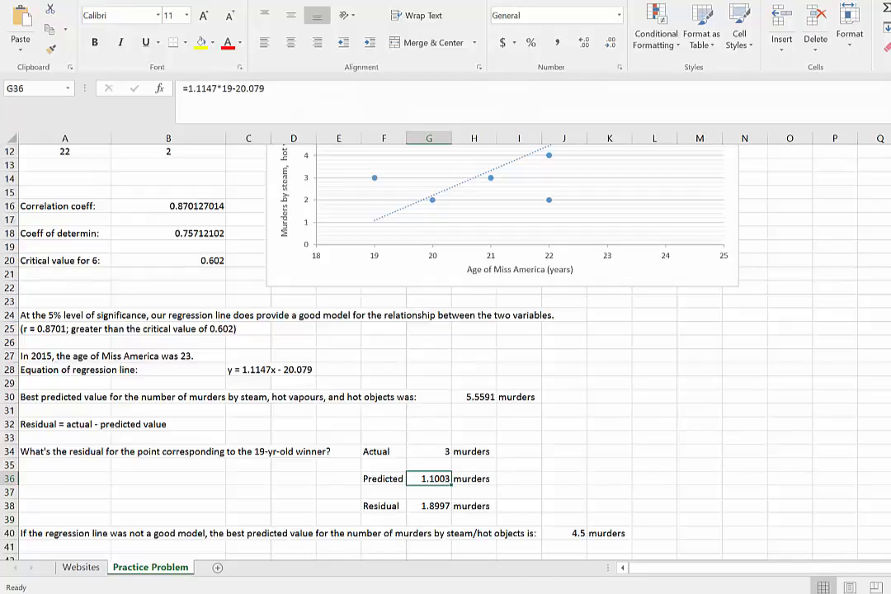
Consult question 6 in the Word document, return to the Excel sheet and enter the label "Interpretation of the slope:" in A43.
{"action": "left_click", "coordinate": [567, 553]}
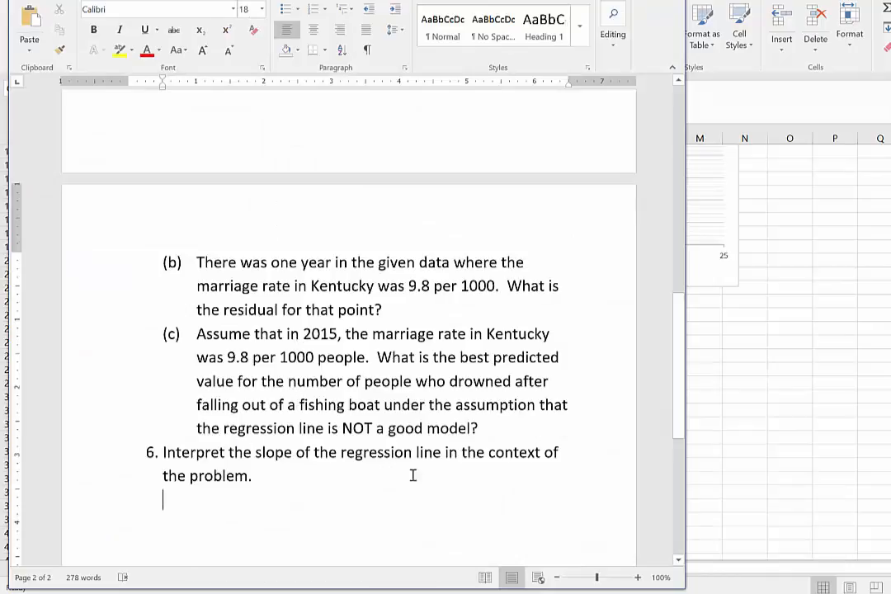
{"action": "left_click", "coordinate": [882, 401]}
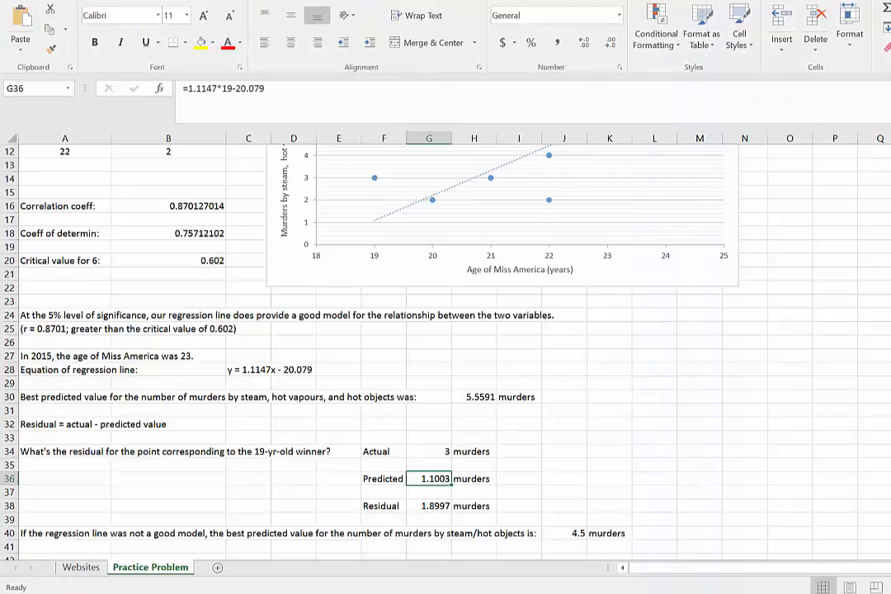
{"action": "scroll", "coordinate": [245, 503], "scroll_direction": "down", "scroll_amount": 3}
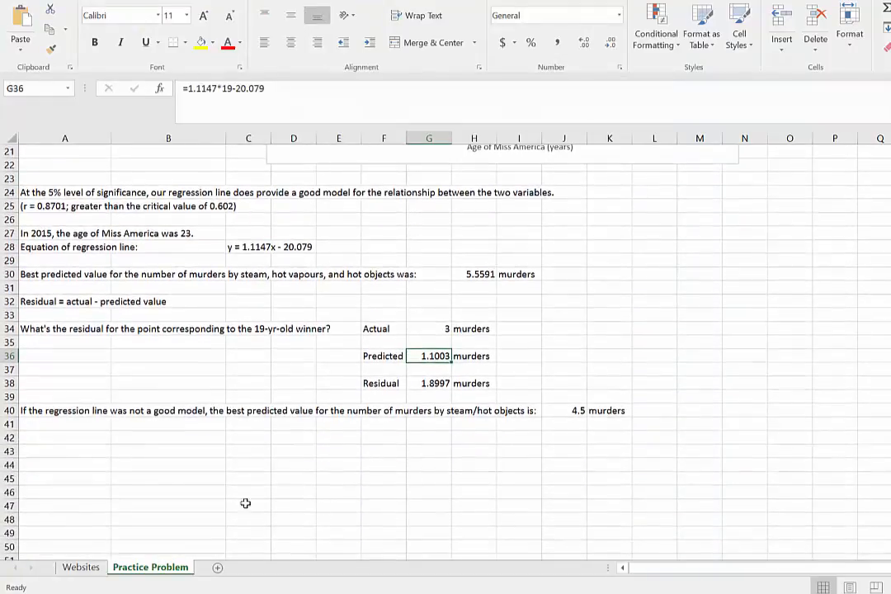
{"action": "left_click", "coordinate": [245, 503]}
{"action": "left_click", "coordinate": [86, 456]}
{"action": "type", "text": "Int"}
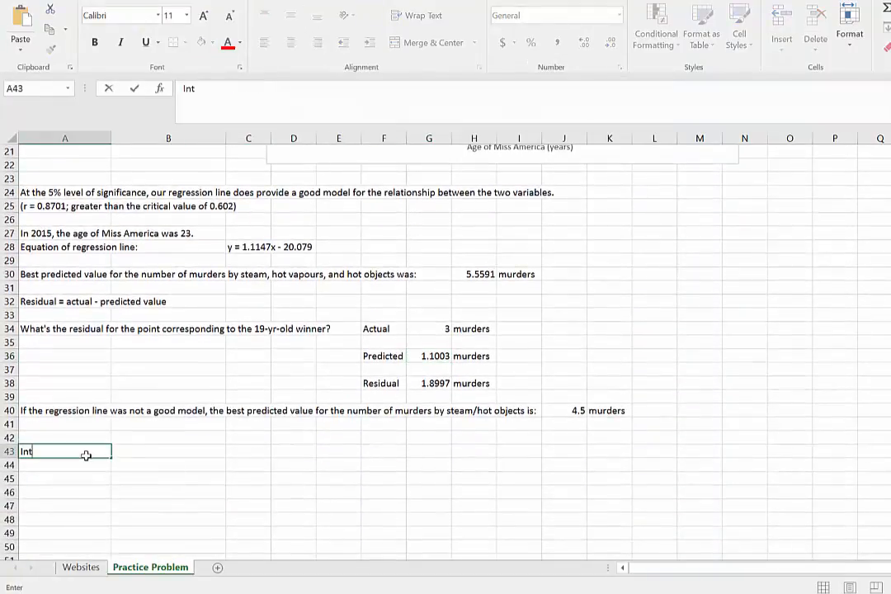
{"action": "type", "text": "erpretatio"}
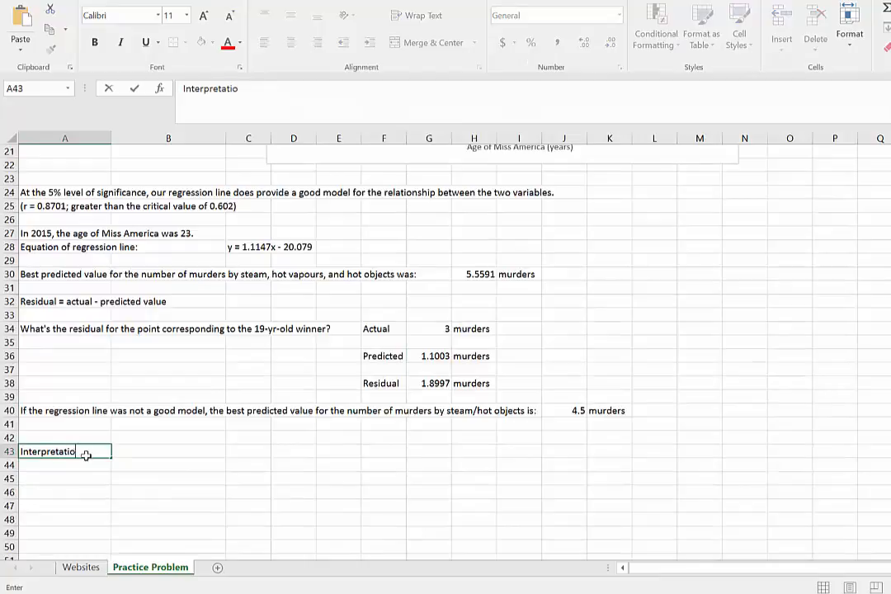
{"action": "type", "text": "n of the slope"}
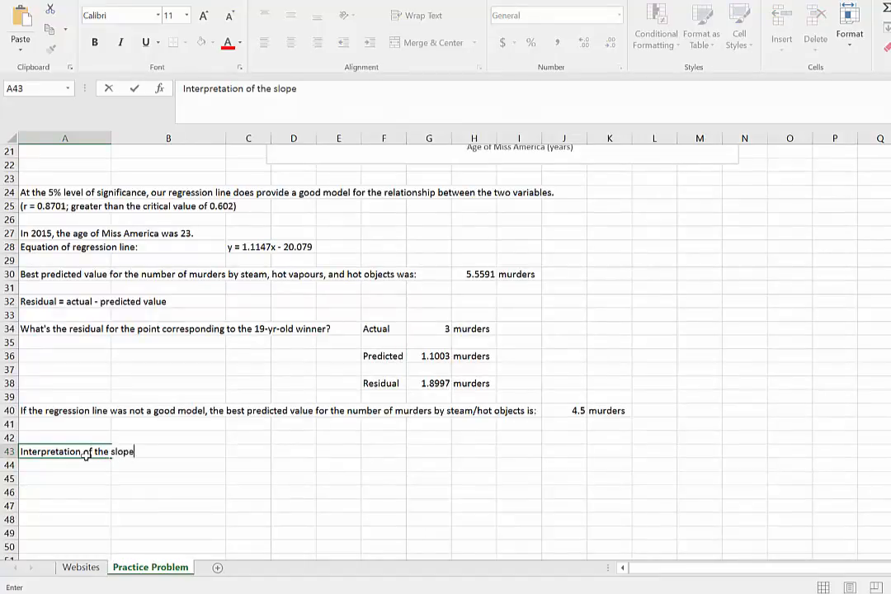
{"action": "type", "text": ":"}
{"action": "key", "text": "Tab"}
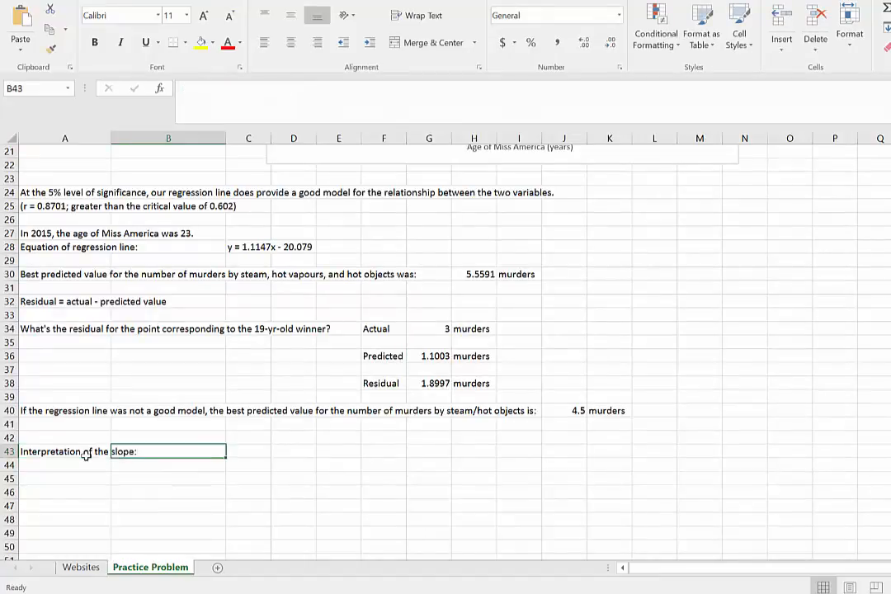
Begin the slope interpretation in cell C43 with the text "For a 1-year increase in the age of Miss America".
{"action": "key", "text": "Tab"}
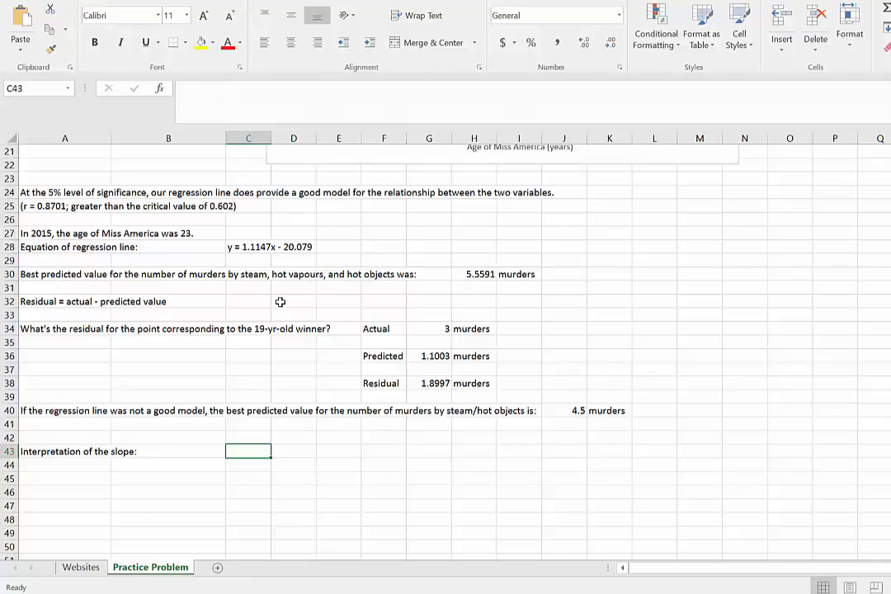
{"action": "type", "text": "For"}
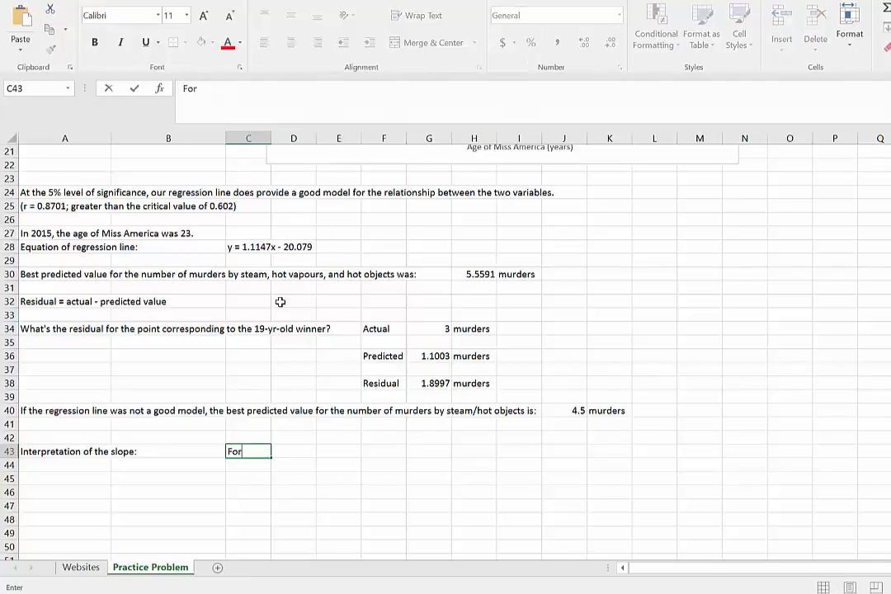
{"action": "type", "text": " a 1-"}
{"action": "type", "text": "year increase in t"}
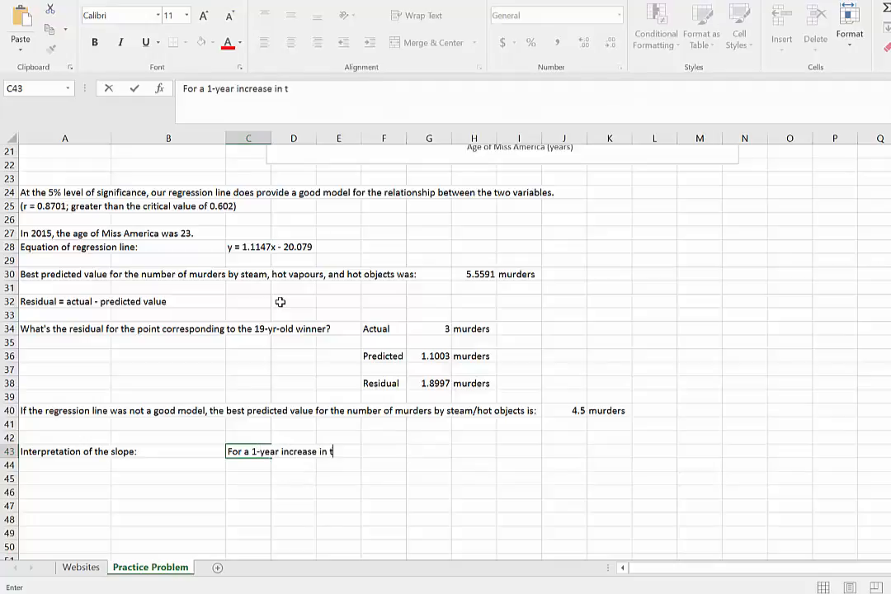
{"action": "type", "text": "he age of Miss"}
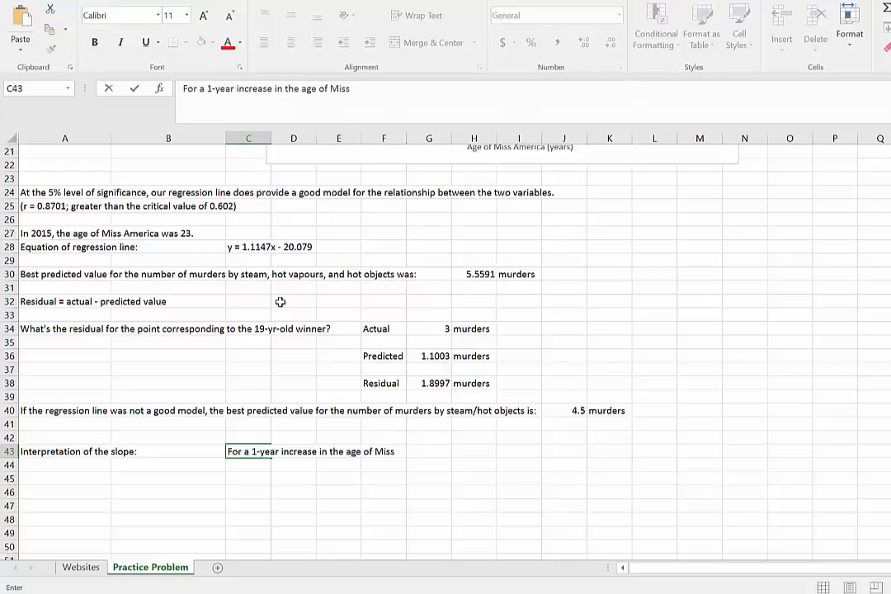
{"action": "type", "text": " America"}
{"action": "left_click", "coordinate": [246, 151]}
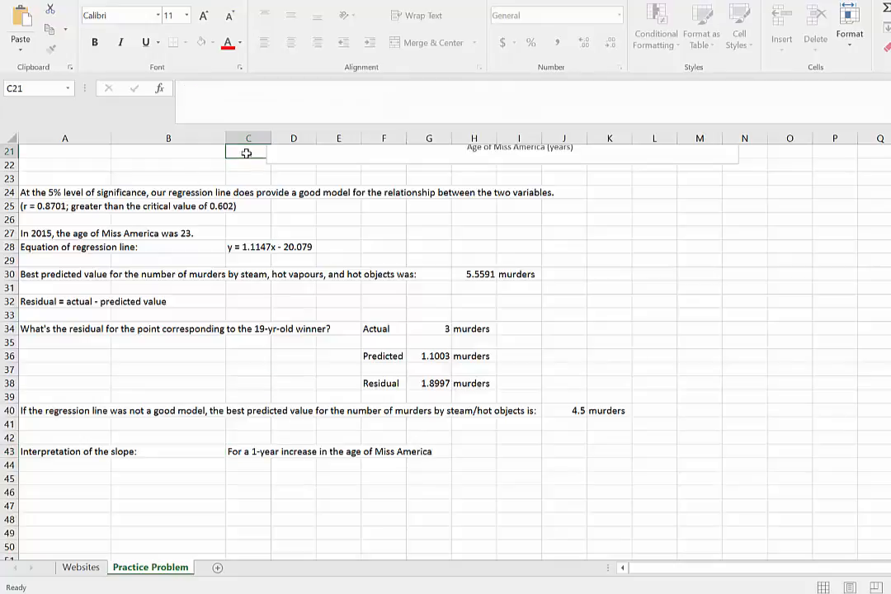
Replace the word "a" before "1-year increase" in C43 with "each".
{"action": "left_click", "coordinate": [250, 453]}
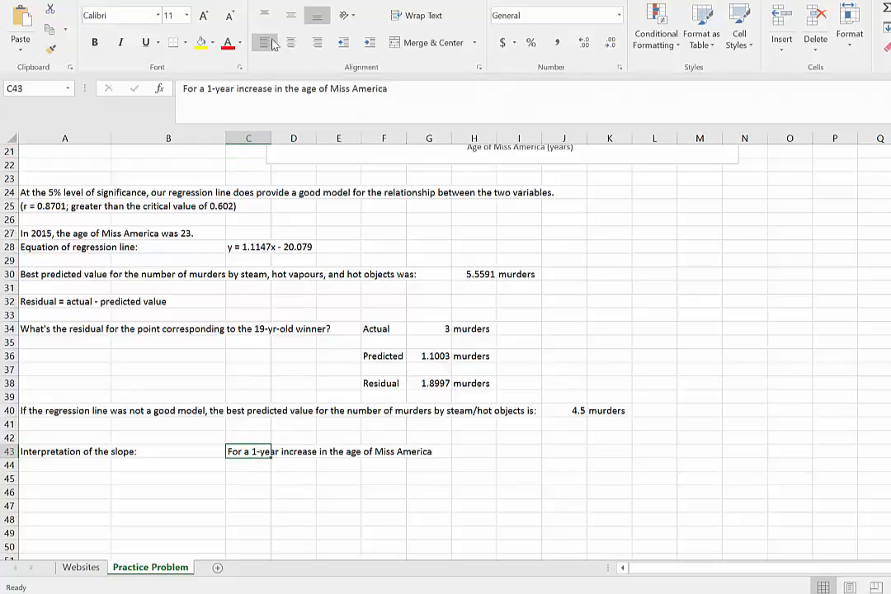
{"action": "left_click", "coordinate": [203, 89]}
{"action": "key", "text": "BackSpace"}
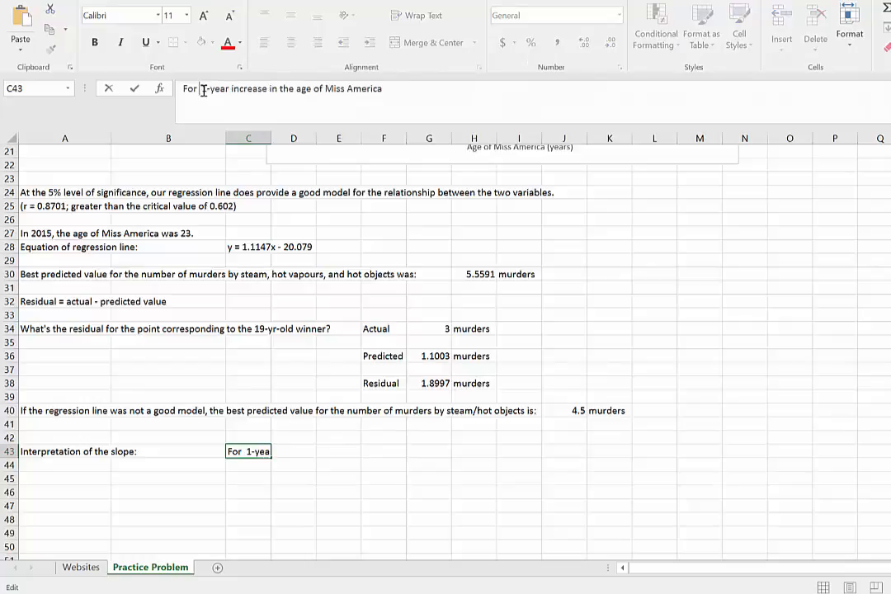
{"action": "type", "text": "each"}
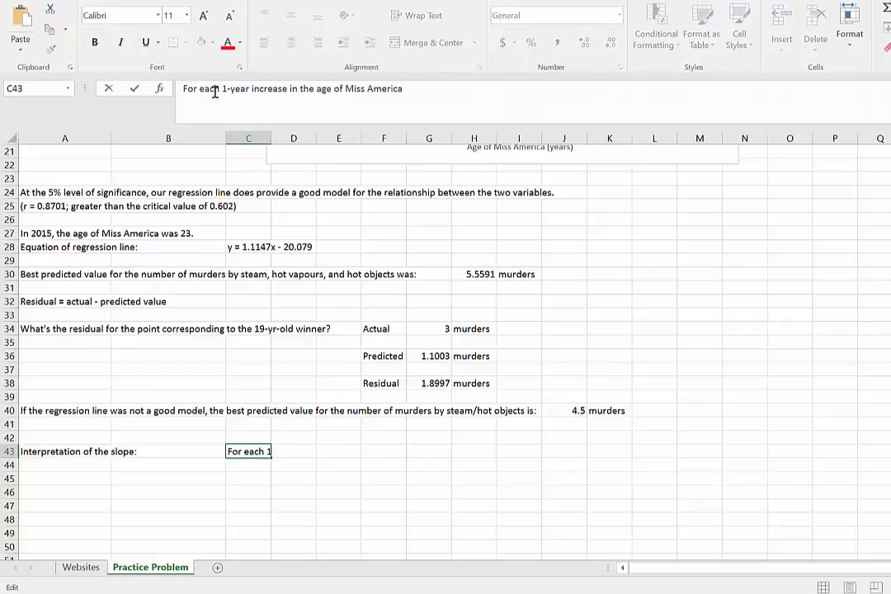
Complete the sentence in C43 by appending ", we would expect an increase of 1.1147 murders by steam/hot objects.".
{"action": "left_click", "coordinate": [414, 96]}
{"action": "type", "text": ", we would expect"}
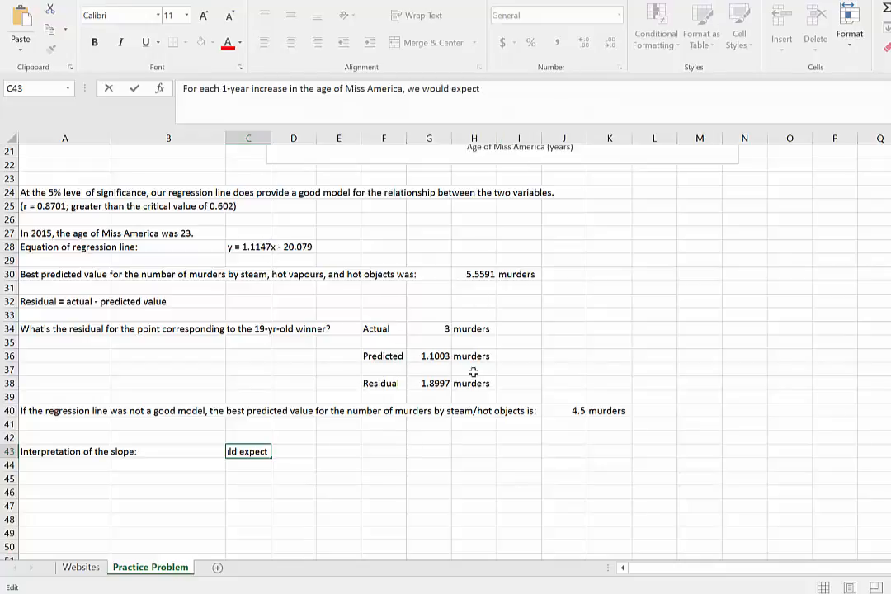
{"action": "type", "text": "an "}
{"action": "type", "text": "increase"}
{"action": "type", "text": " of "}
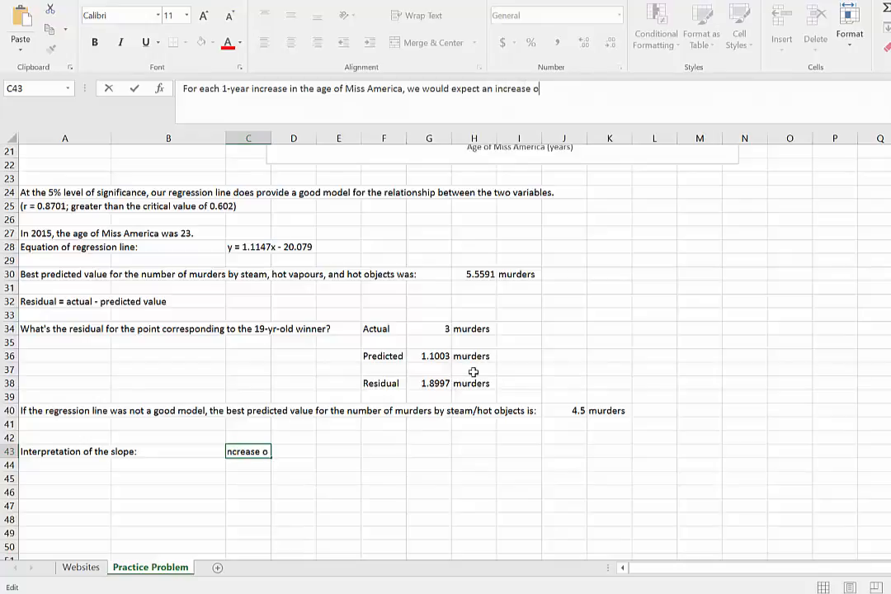
{"action": "type", "text": "1.1147 murde"}
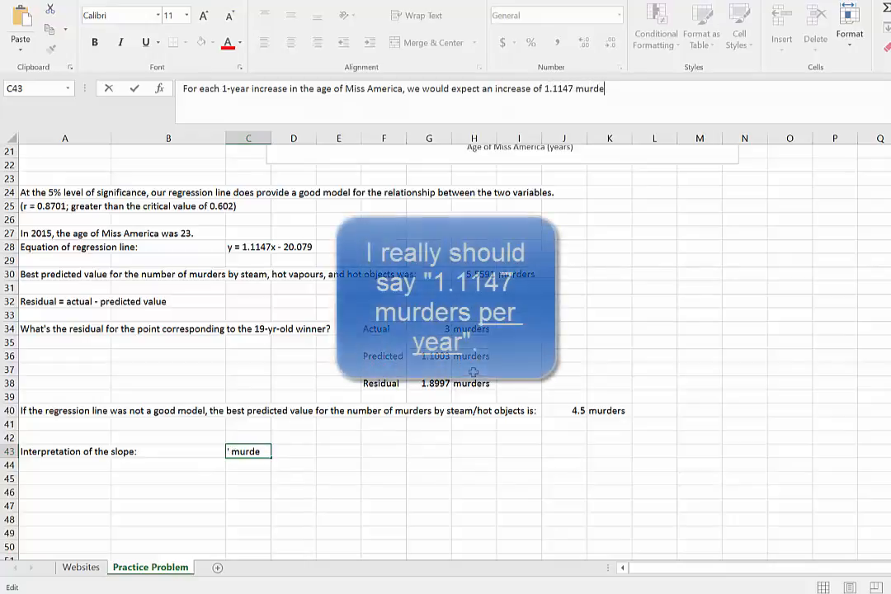
{"action": "type", "text": "rs by stea"}
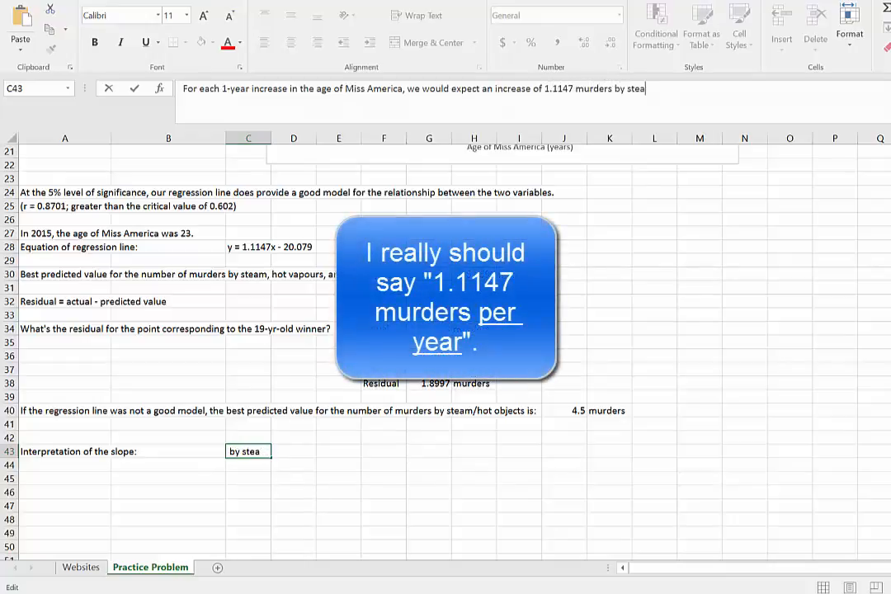
{"action": "type", "text": "m/hot obj"}
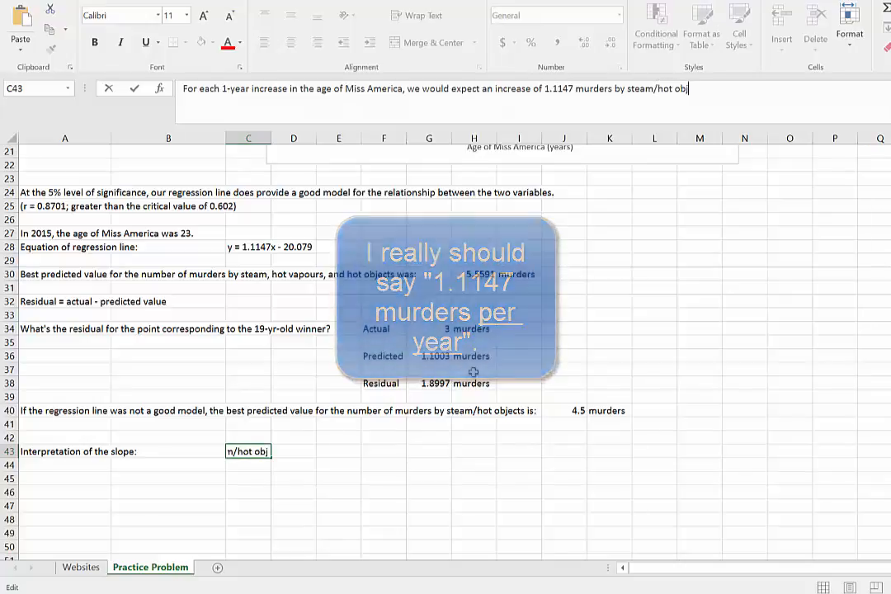
{"action": "type", "text": "ects."}
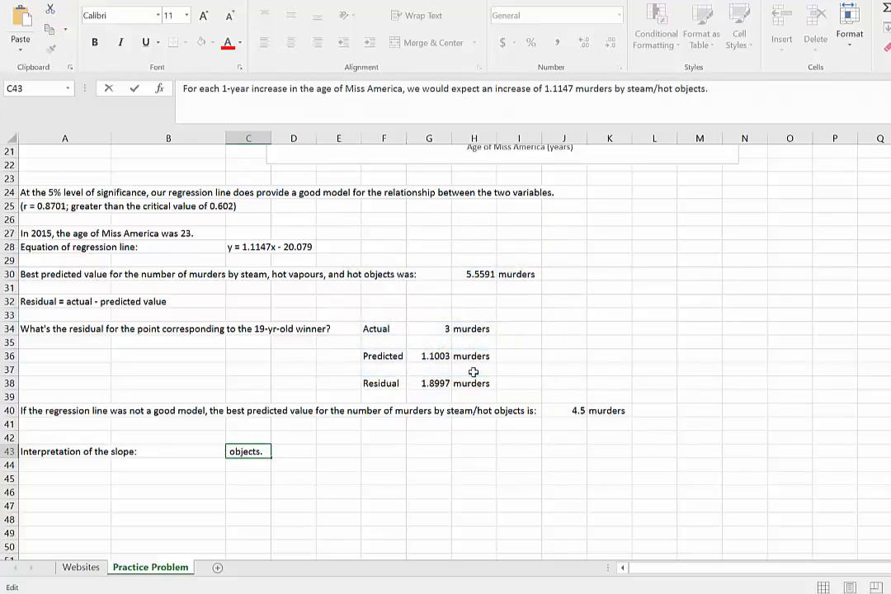
{"action": "key", "text": "Return"}
{"action": "key", "text": "Up"}
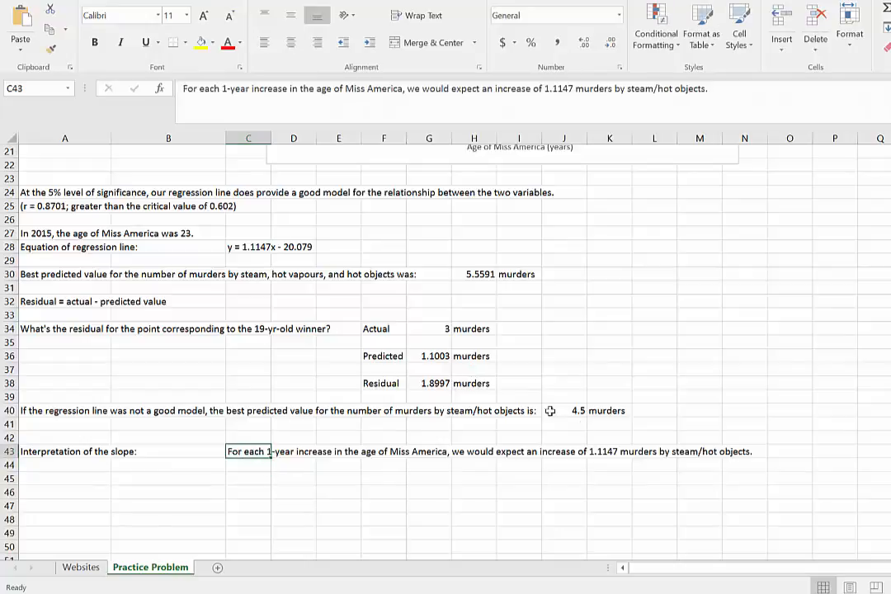